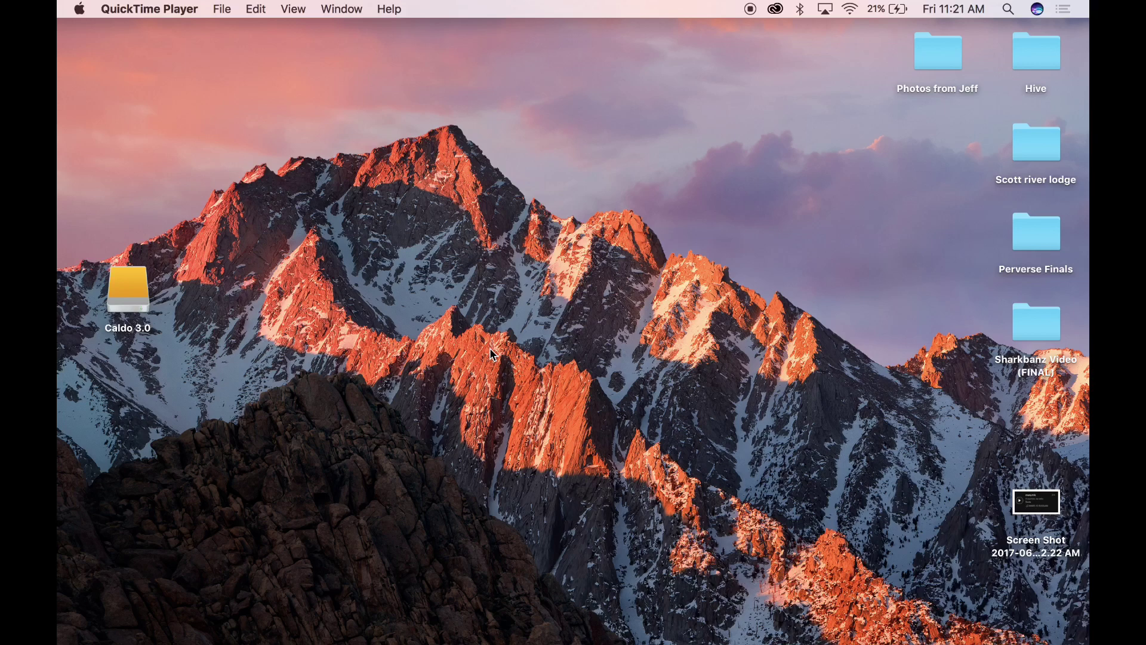
- Show Mission Control's overview of all desktops
{"action": "key", "text": "ctrl+Up"}
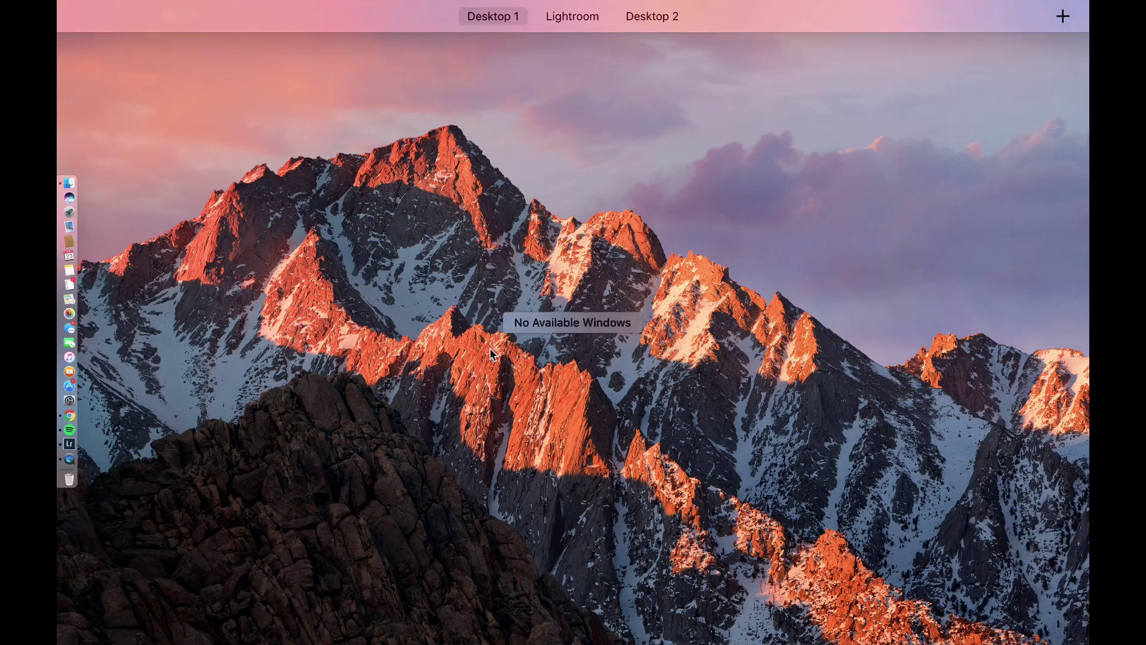
- In Lightroom, reset DSC_5453.NEF, apply Ivory Anna, and set Exposure +0.25 and Highlights −62
{"action": "left_click", "coordinate": [80, 445]}
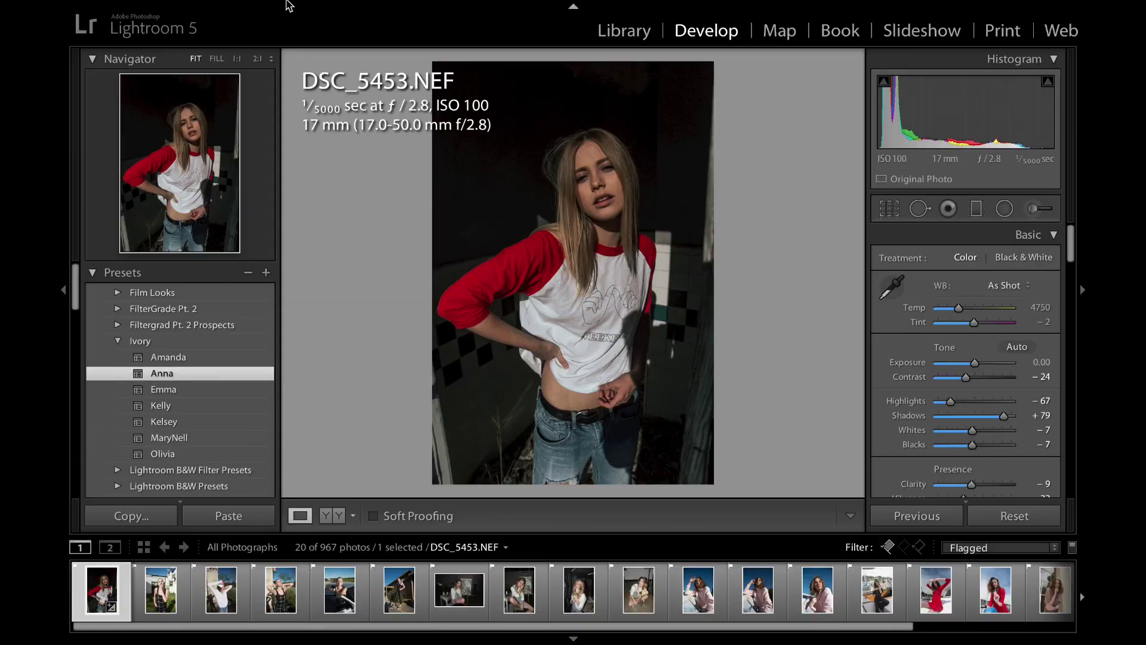
{"action": "mouse_move", "coordinate": [290, 3]}
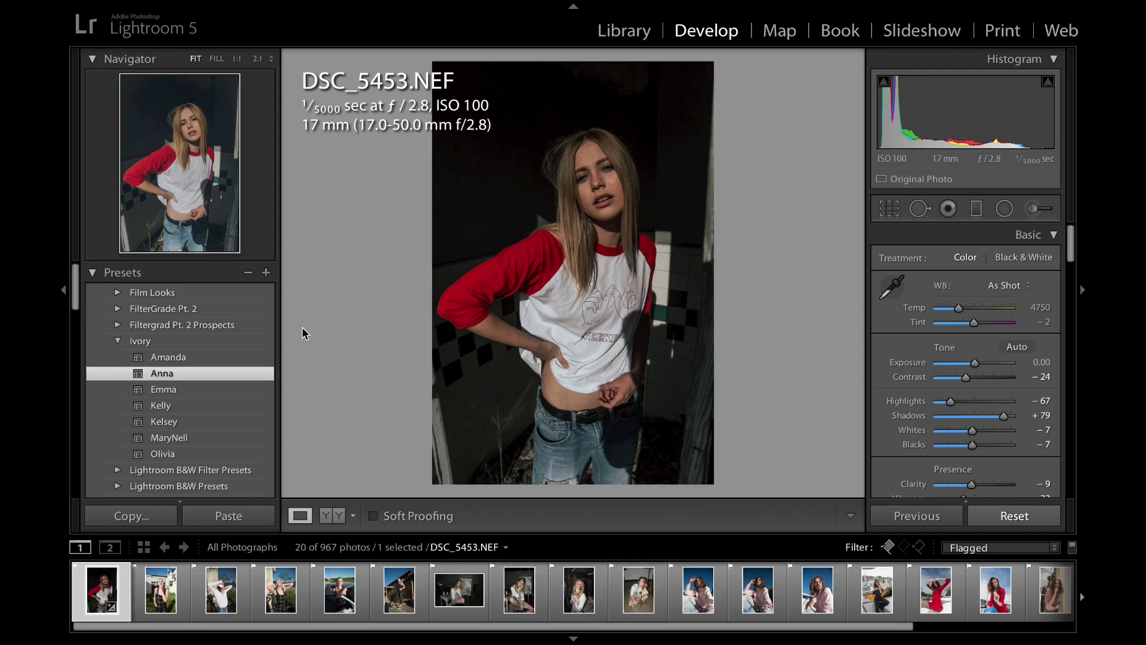
{"action": "key", "text": "ctrl+shift+r"}
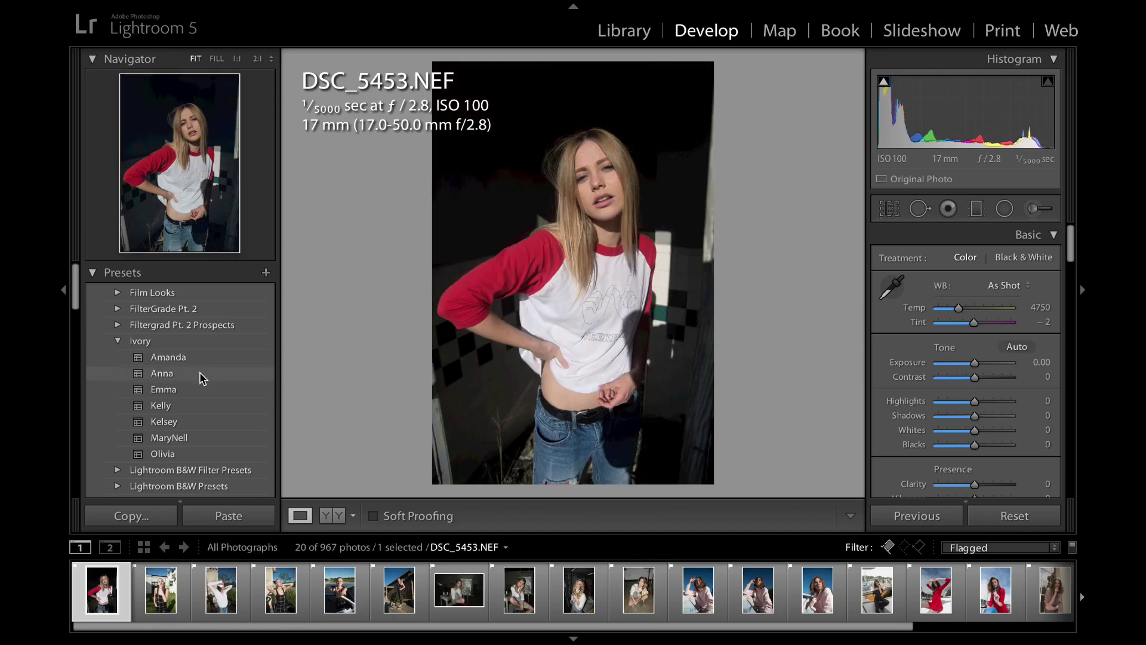
{"action": "left_click", "coordinate": [202, 376]}
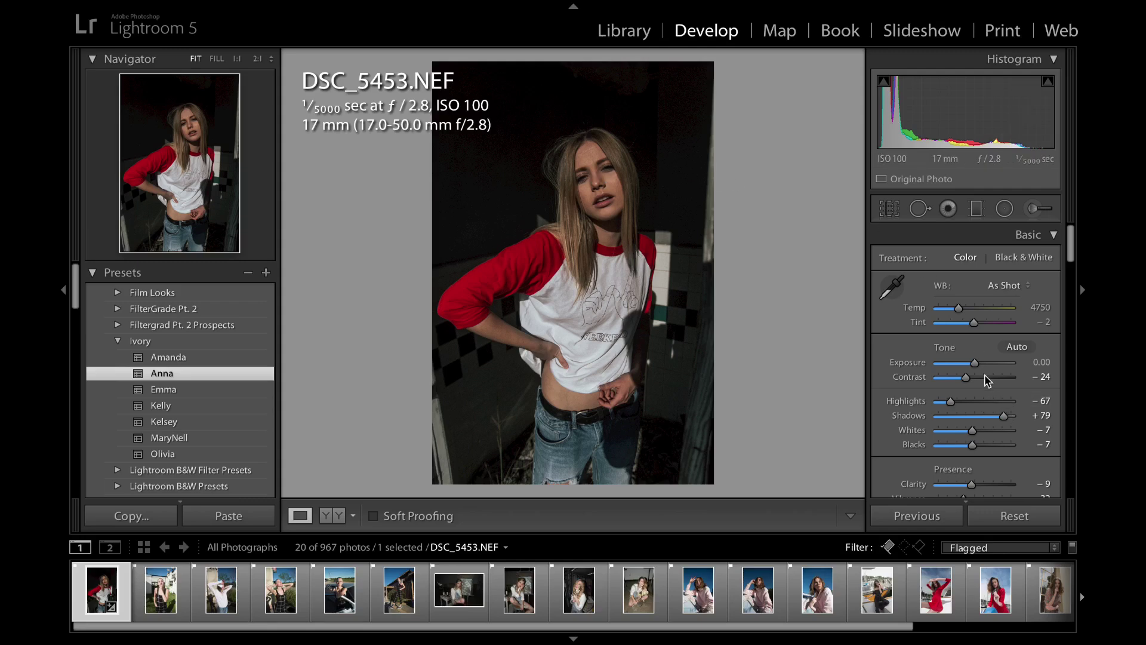
{"action": "left_click_drag", "start_coordinate": [975, 365], "coordinate": [977, 366]}
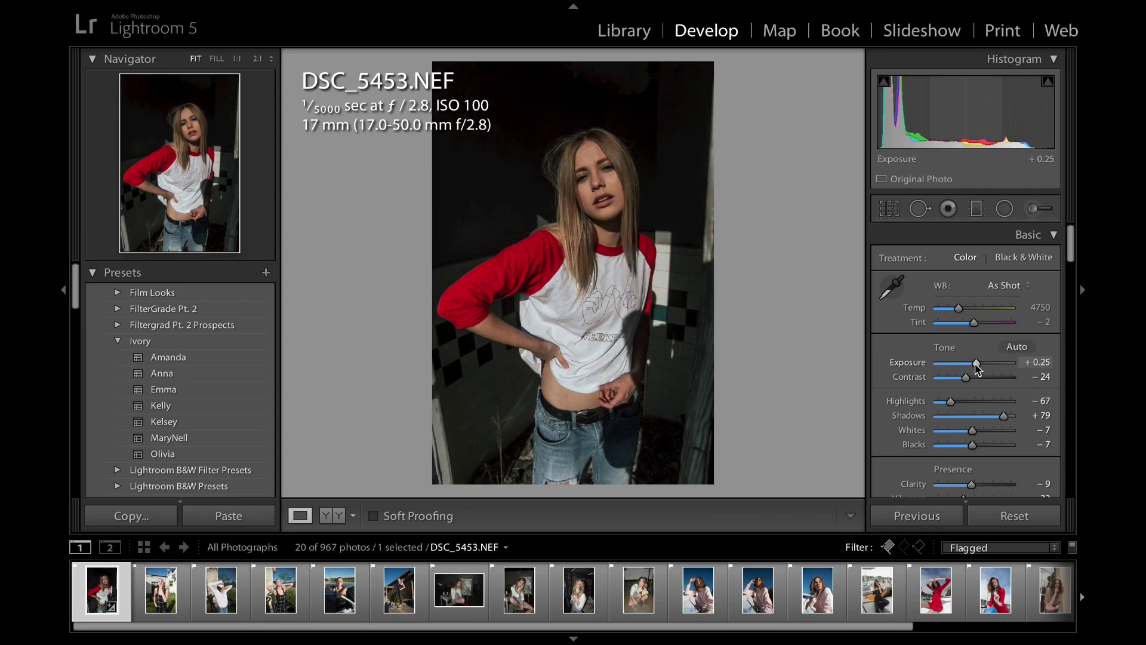
{"action": "left_click_drag", "start_coordinate": [950, 402], "coordinate": [953, 403]}
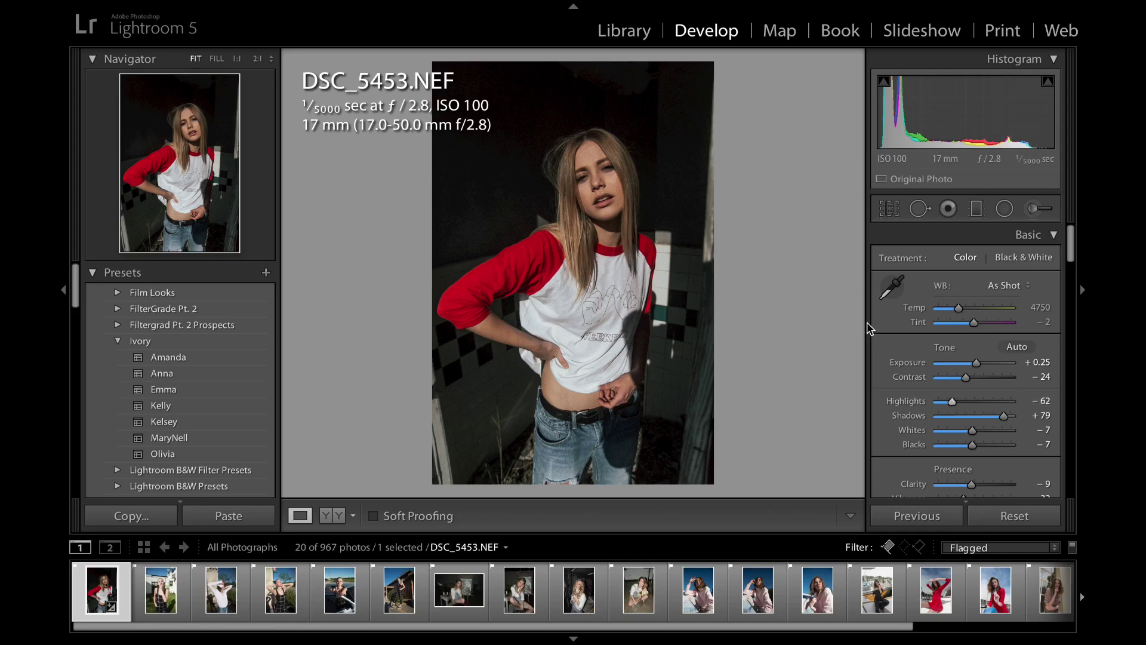
- Compare the edit against the unedited original, then advance to DSC_6164.NEF
{"action": "key", "text": "backslash"}
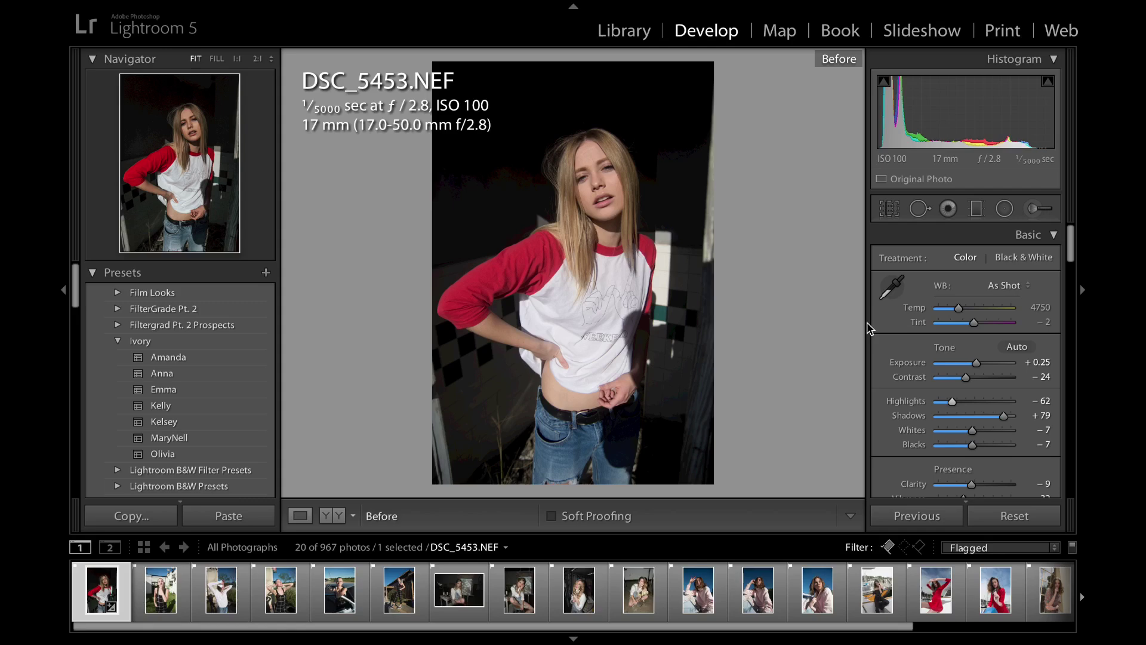
{"action": "key", "text": "backslash"}
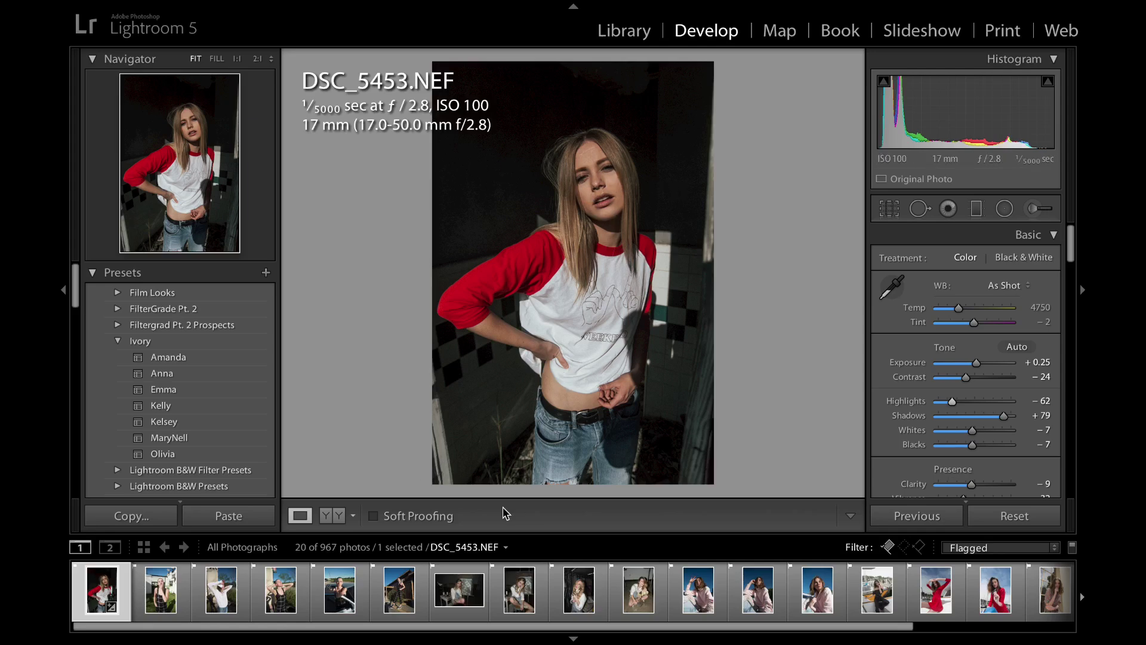
{"action": "key", "text": "backslash"}
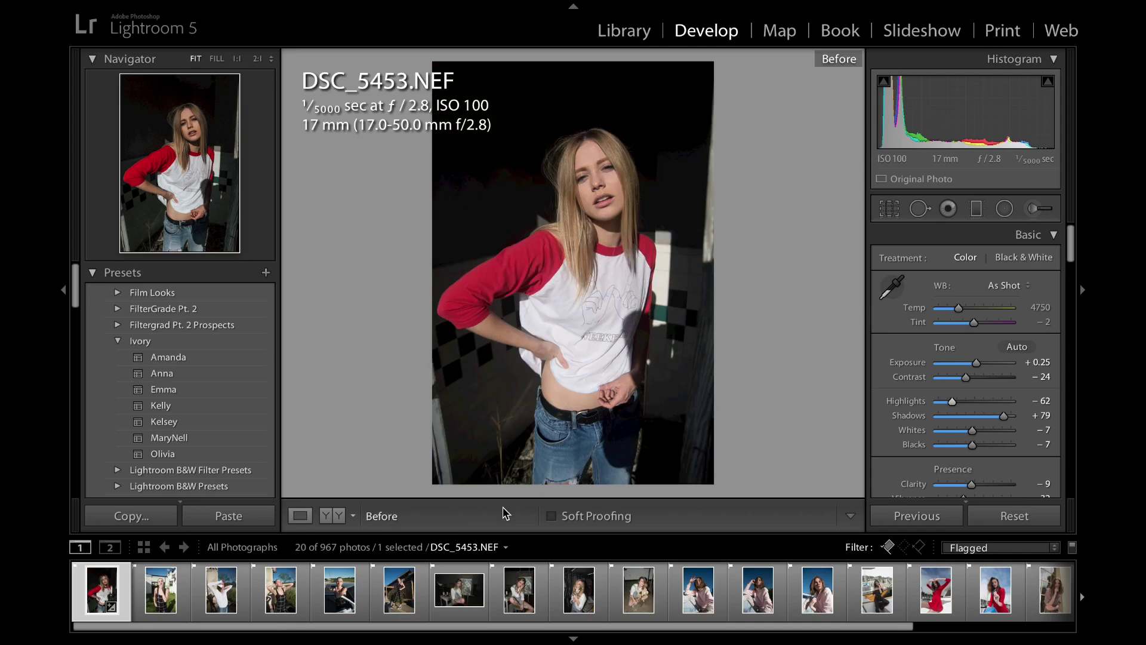
{"action": "key", "text": "backslash"}
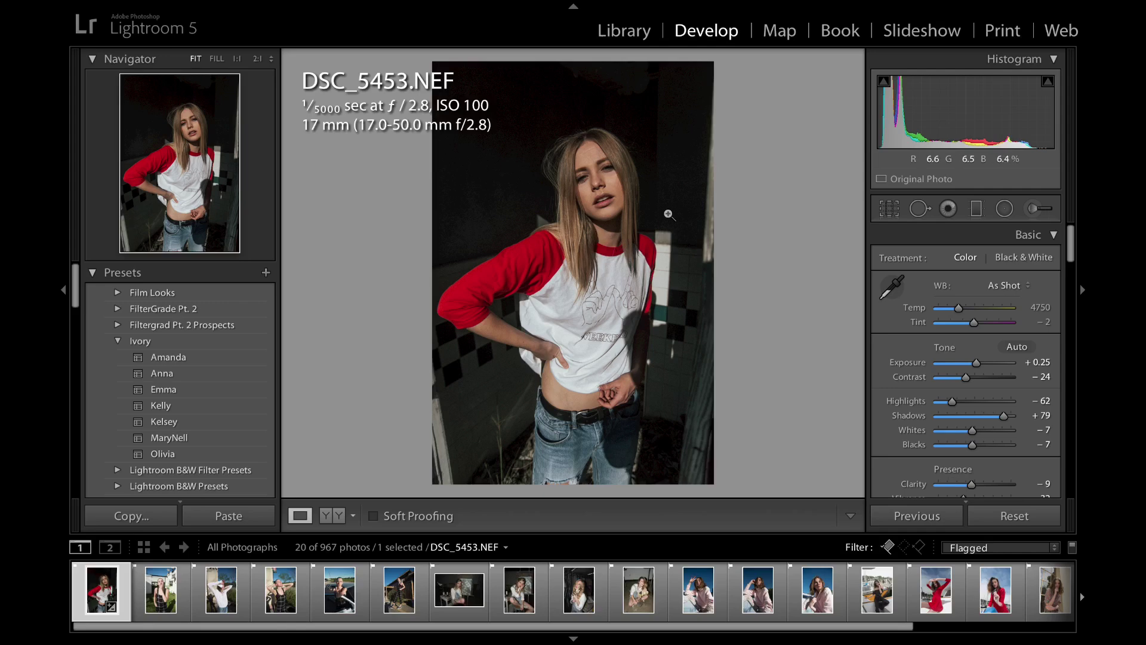
{"action": "key", "text": "Right"}
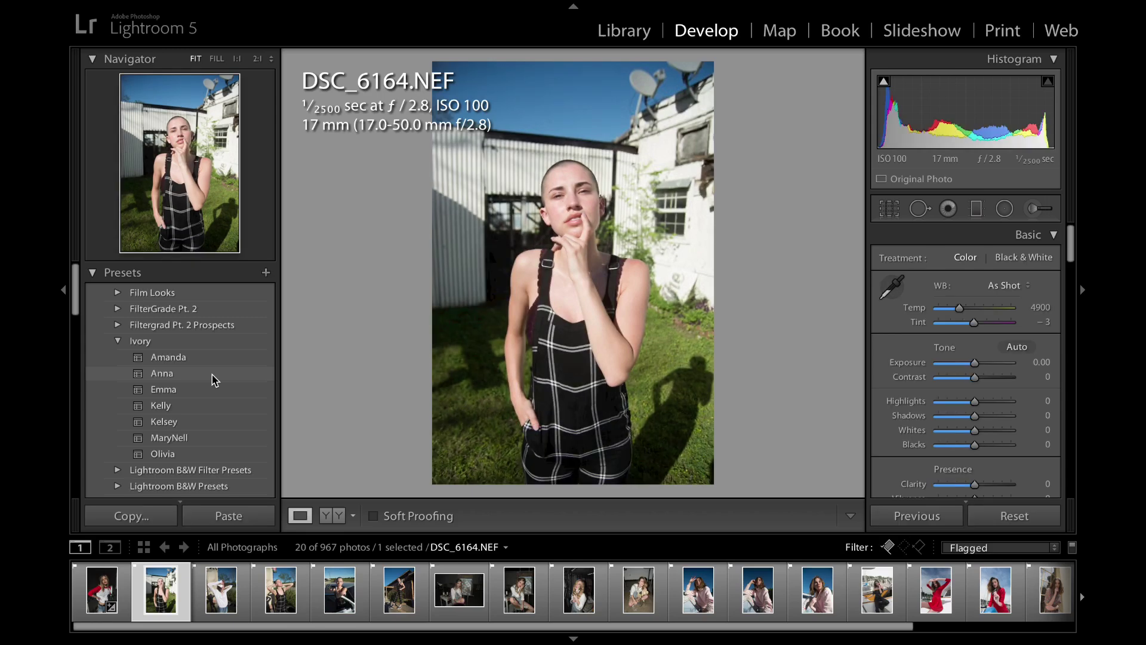
- Apply the Ivory Anna preset to DSC_6164.NEF and lower Exposure to −0.50
{"action": "left_click", "coordinate": [215, 380]}
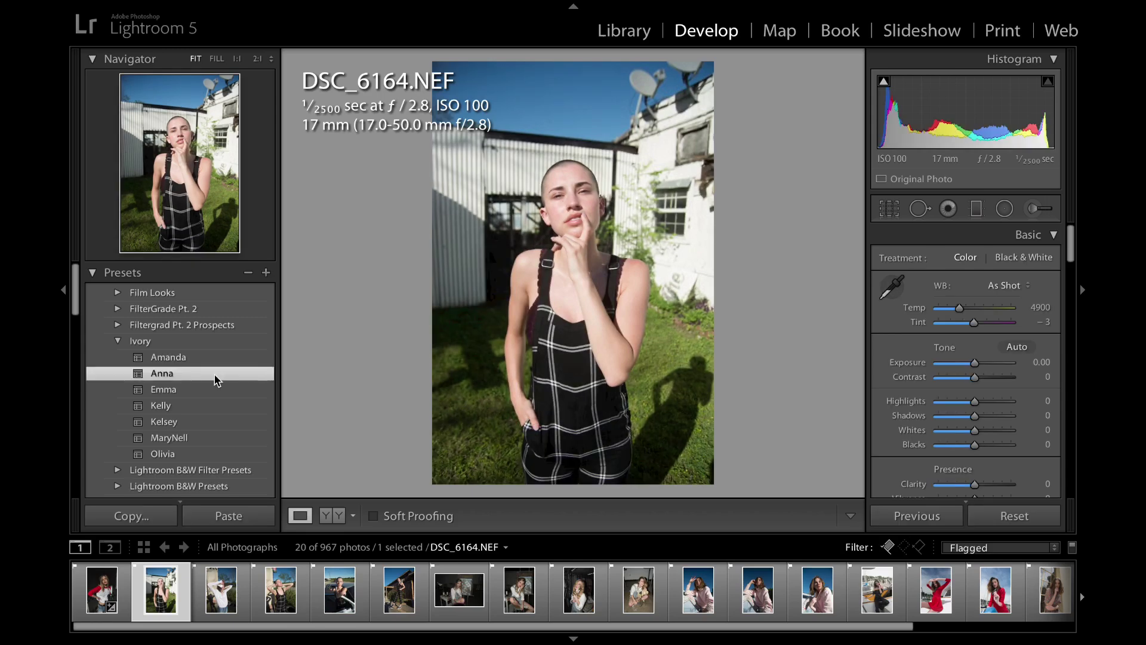
{"action": "left_click", "coordinate": [974, 365]}
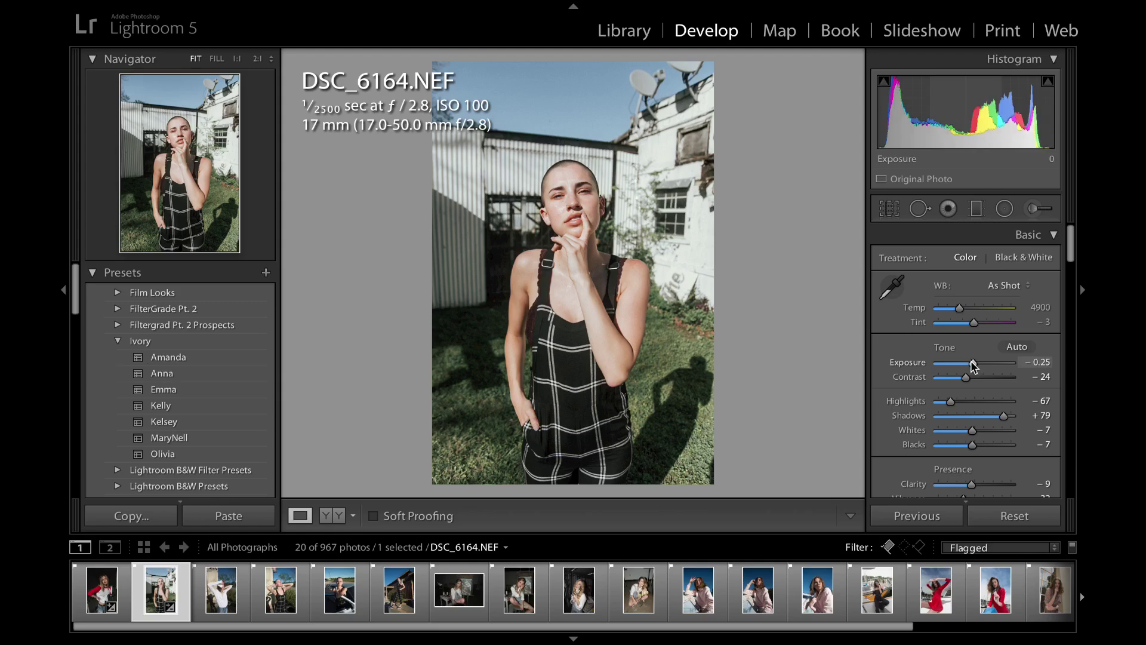
{"action": "left_click_drag", "start_coordinate": [974, 364], "coordinate": [972, 365]}
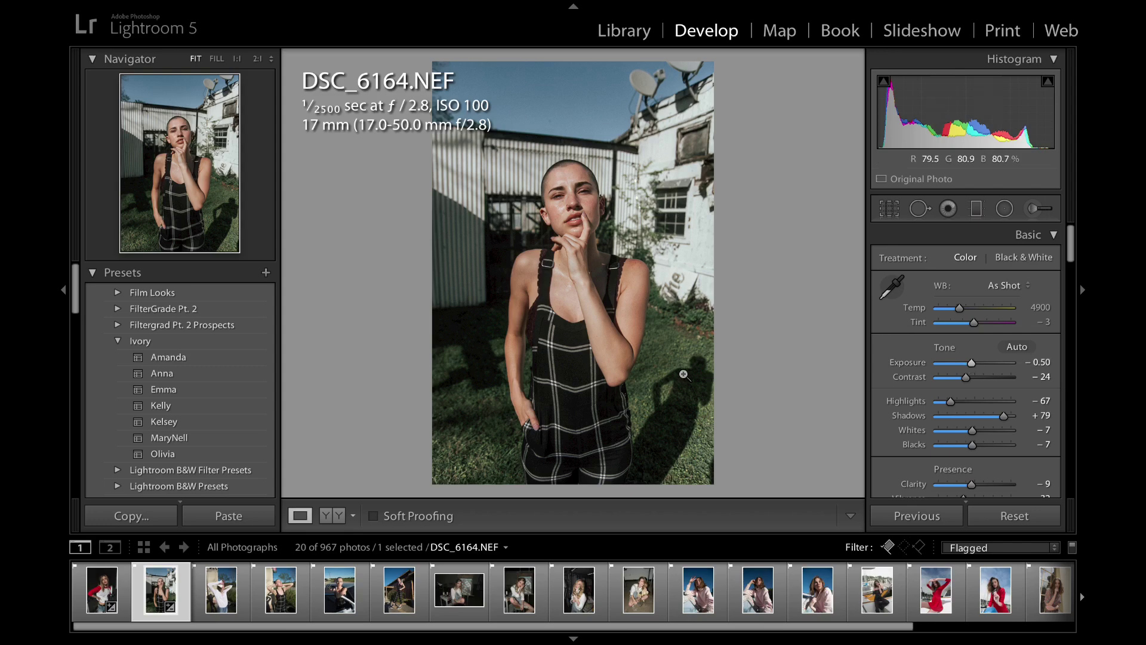
- Inspect the grass at 1:1, return to Fit, and review the HSL settings
{"action": "left_click", "coordinate": [669, 345]}
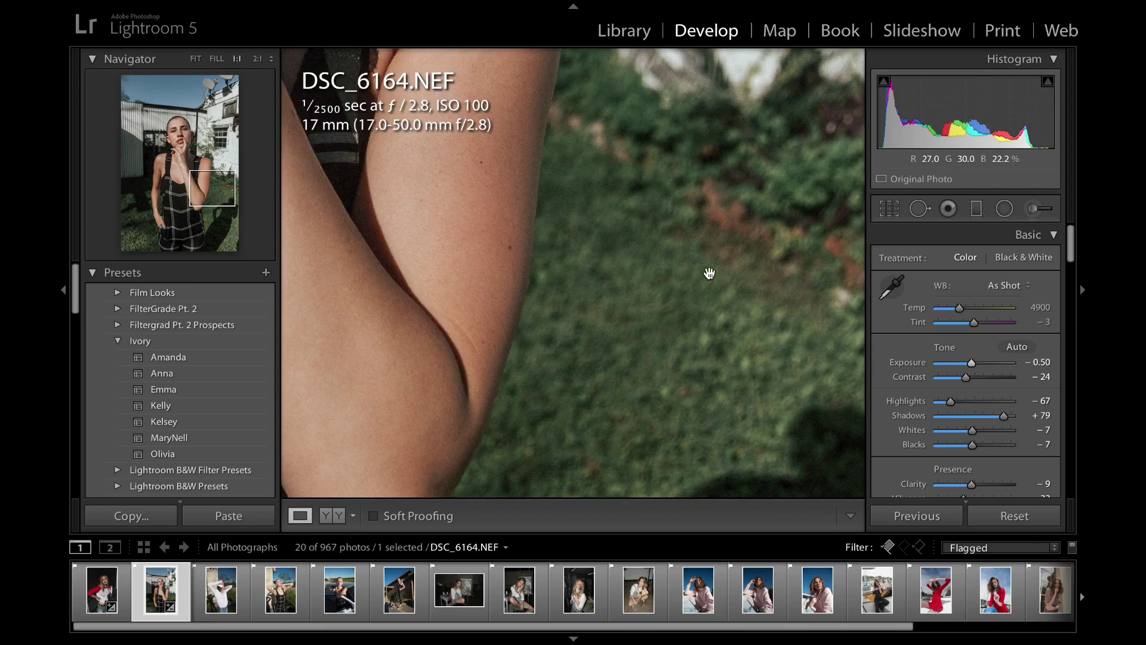
{"action": "left_click_drag", "start_coordinate": [619, 335], "coordinate": [597, 385]}
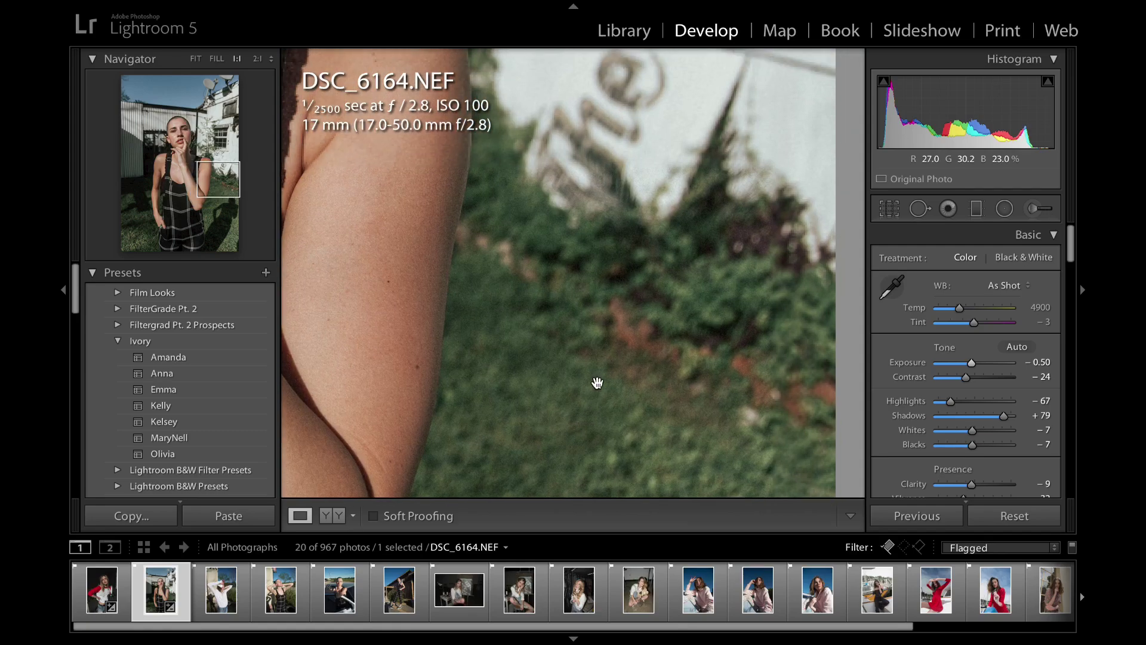
{"action": "left_click", "coordinate": [598, 385]}
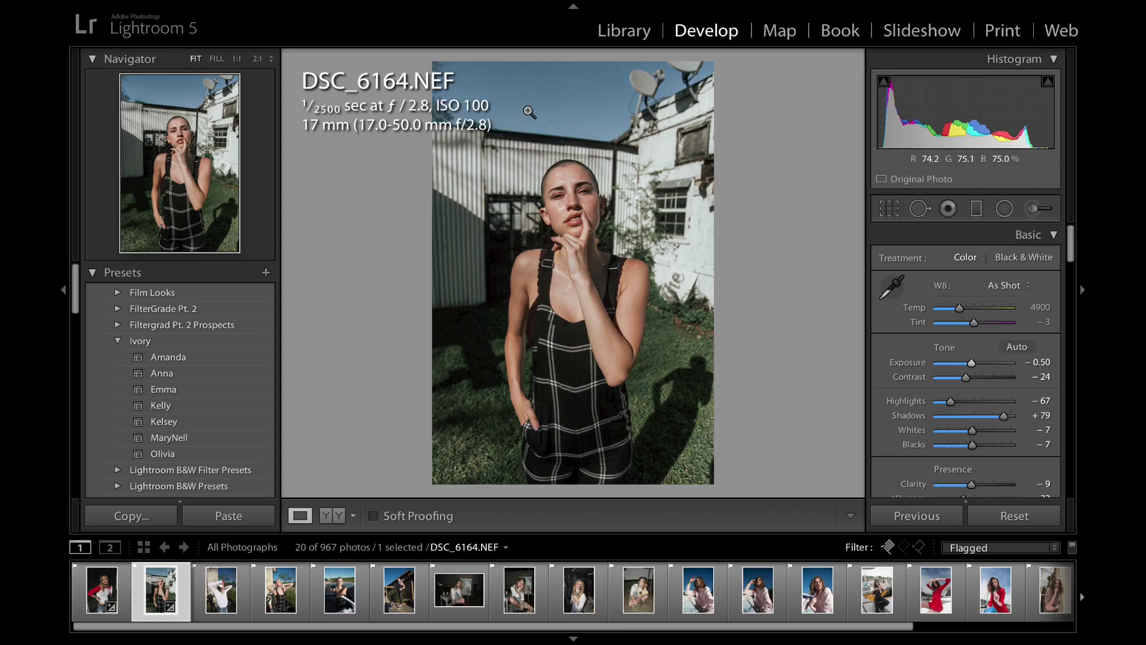
{"action": "scroll", "coordinate": [1022, 491], "scroll_direction": "down", "scroll_amount": 10}
{"action": "scroll", "coordinate": [990, 435], "scroll_direction": "up", "scroll_amount": 3}
{"action": "scroll", "coordinate": [993, 440], "scroll_direction": "down", "scroll_amount": 3}
{"action": "scroll", "coordinate": [991, 440], "scroll_direction": "up", "scroll_amount": 12}
{"action": "scroll", "coordinate": [990, 440], "scroll_direction": "up", "scroll_amount": 3}
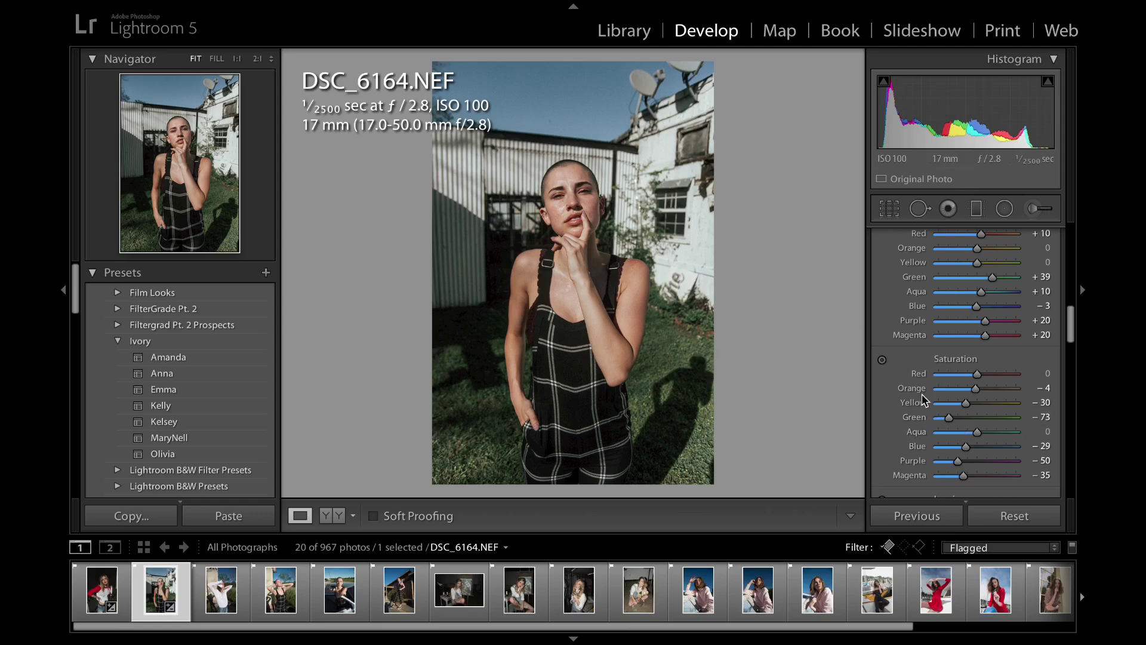
{"action": "scroll", "coordinate": [925, 401], "scroll_direction": "up", "scroll_amount": 10}
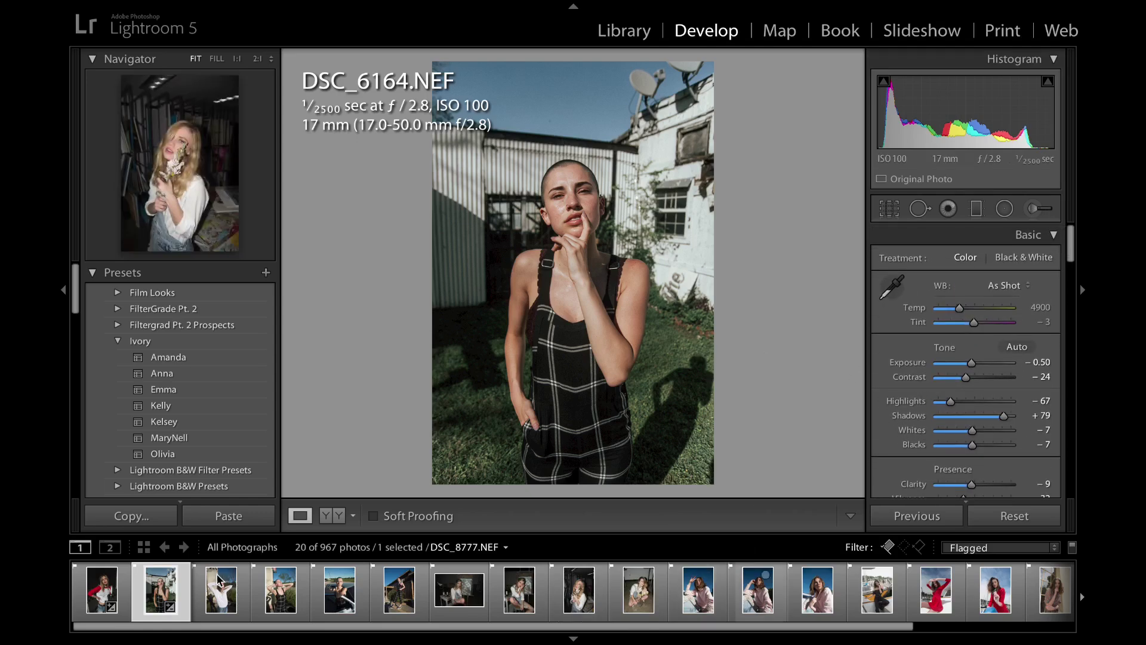
- Select four photos starting at DSC_6544.NEF and apply Ivory Anna to all of them
{"action": "left_click", "coordinate": [220, 609]}
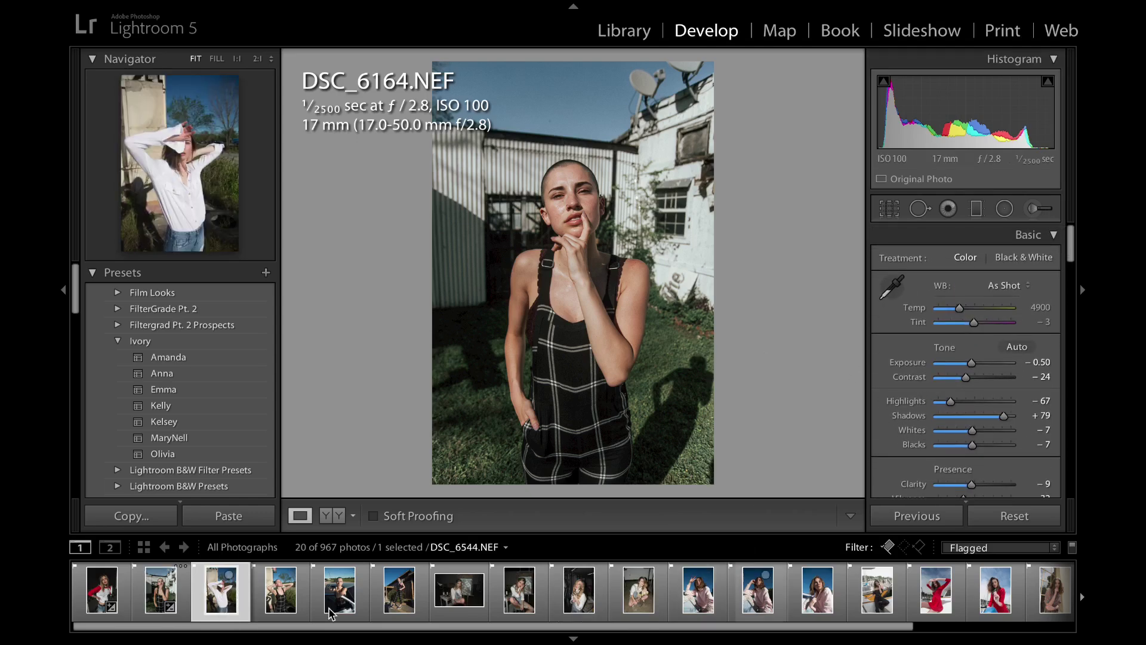
{"action": "left_click", "coordinate": [389, 599], "text": "shift"}
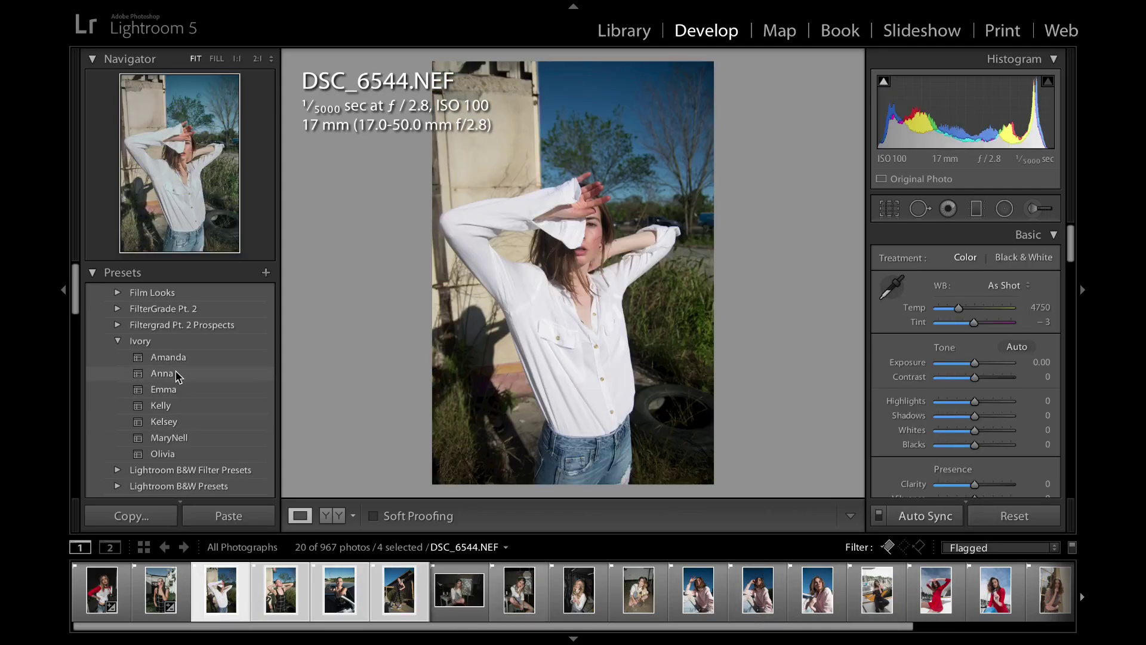
{"action": "left_click", "coordinate": [178, 375]}
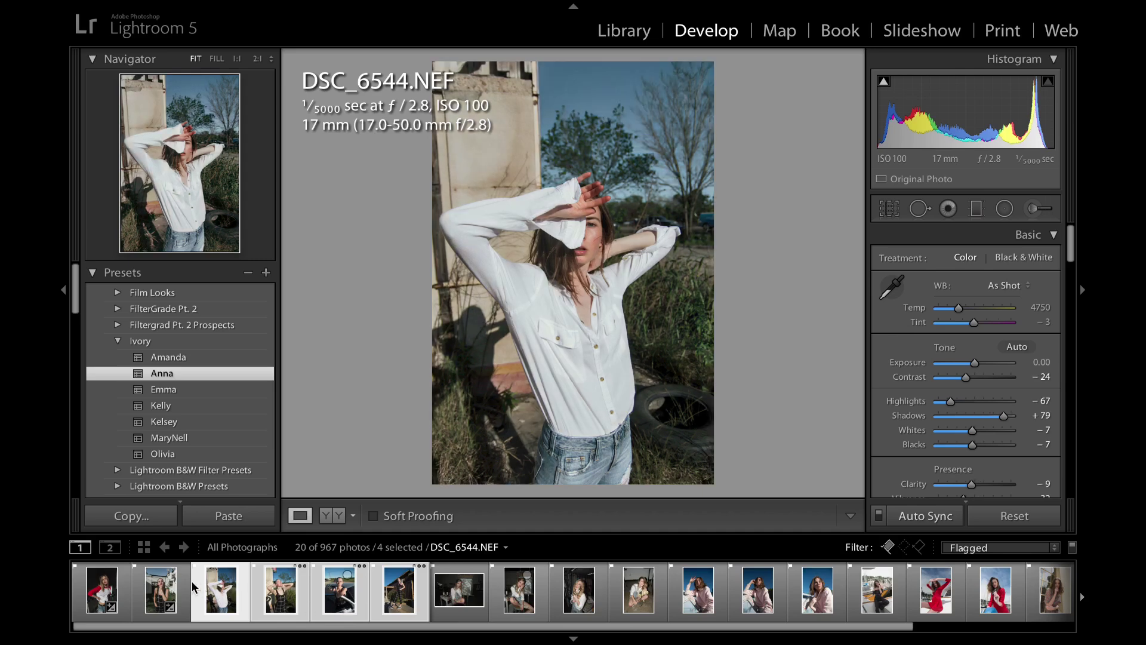
{"action": "left_click", "coordinate": [171, 588]}
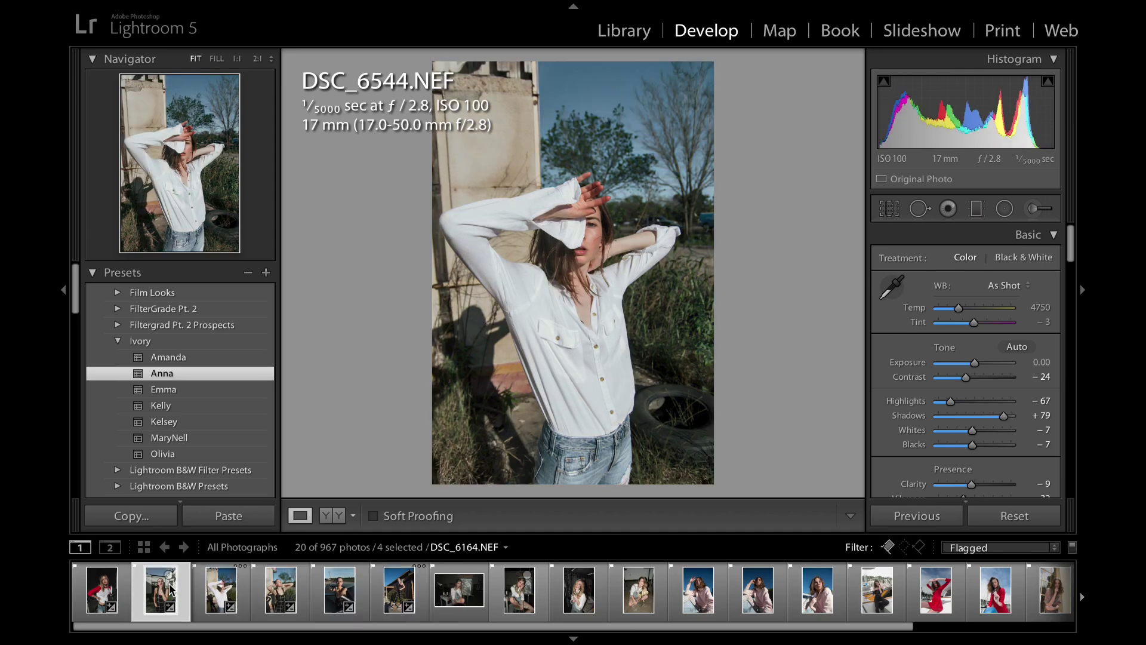
- Step through the graded photos to DSC_6944, comparing each with its before version
{"action": "key", "text": "Right"}
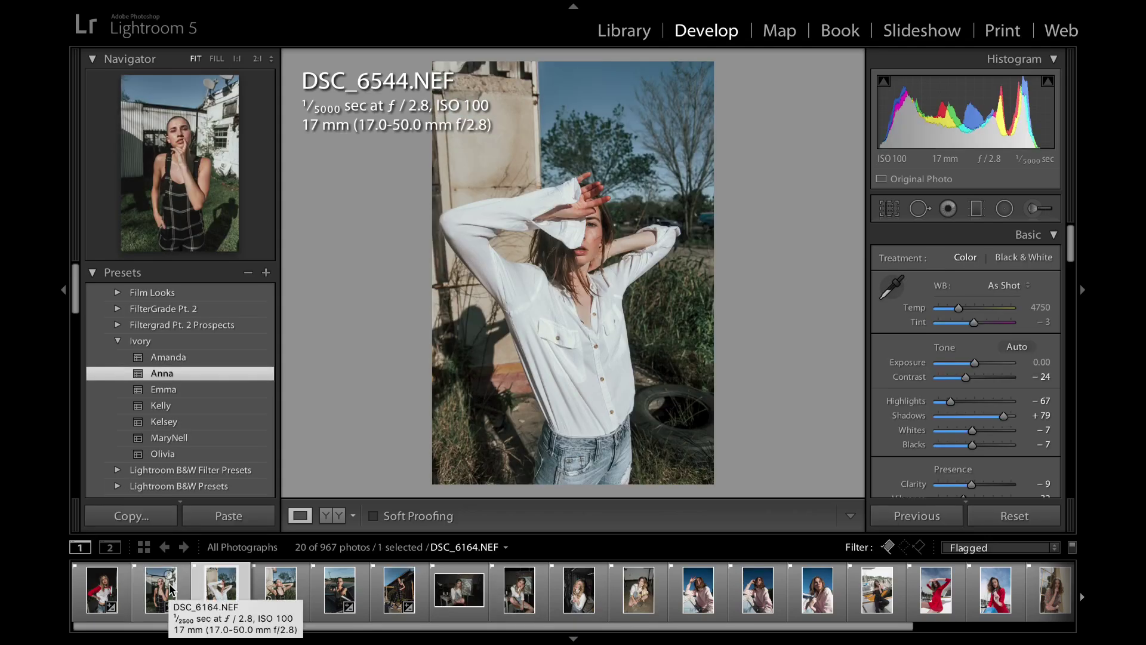
{"action": "key", "text": "backslash"}
{"action": "key", "text": "backslash"}
{"action": "key", "text": "Right"}
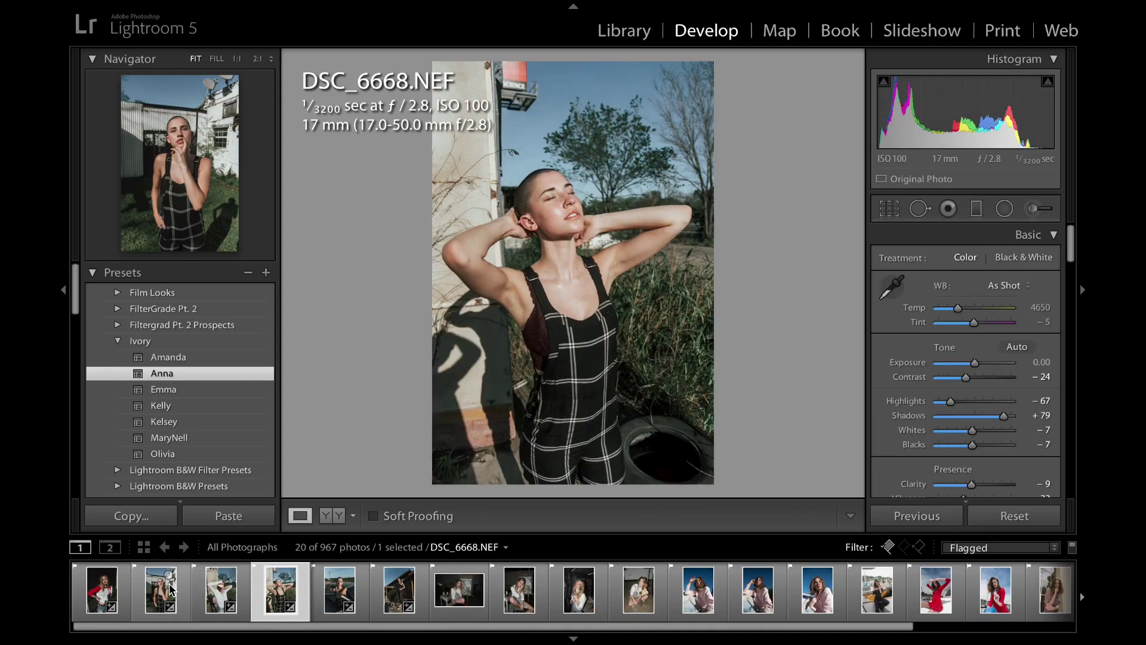
{"action": "key", "text": "backslash"}
{"action": "key", "text": "backslash"}
{"action": "key", "text": "Right"}
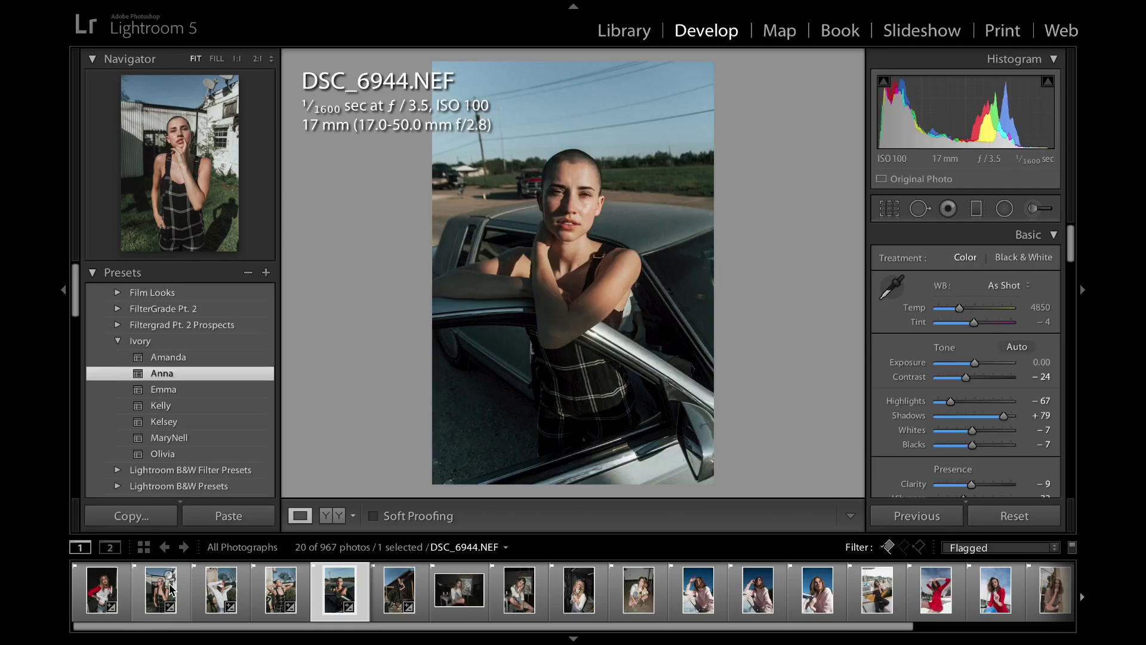
{"action": "key", "text": "backslash"}
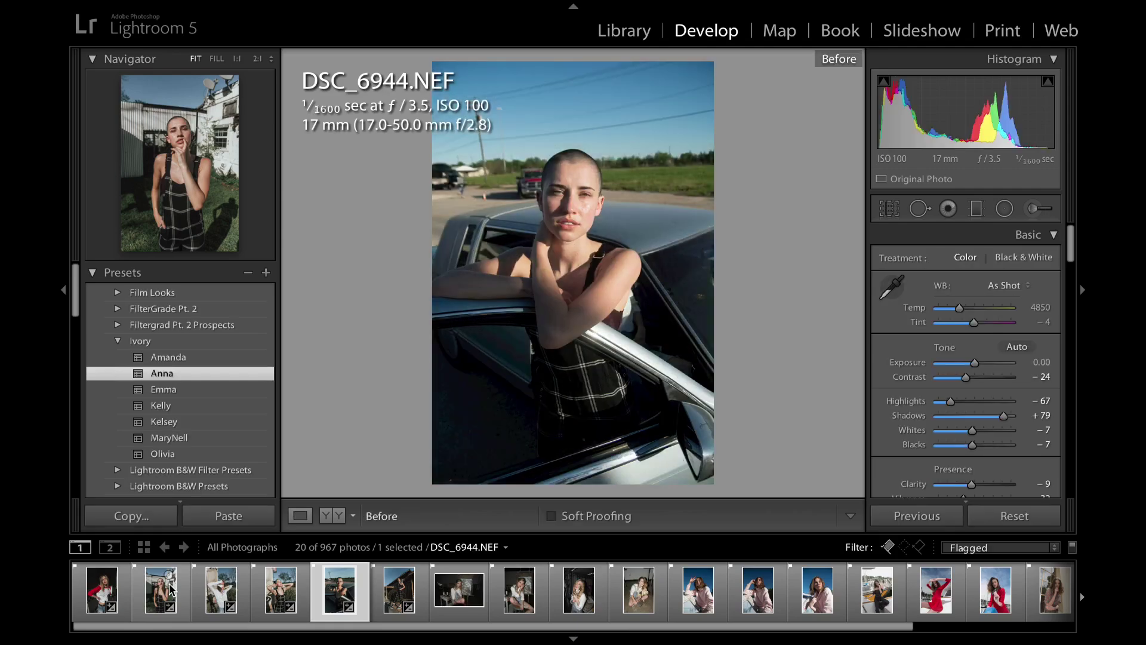
{"action": "key", "text": "backslash"}
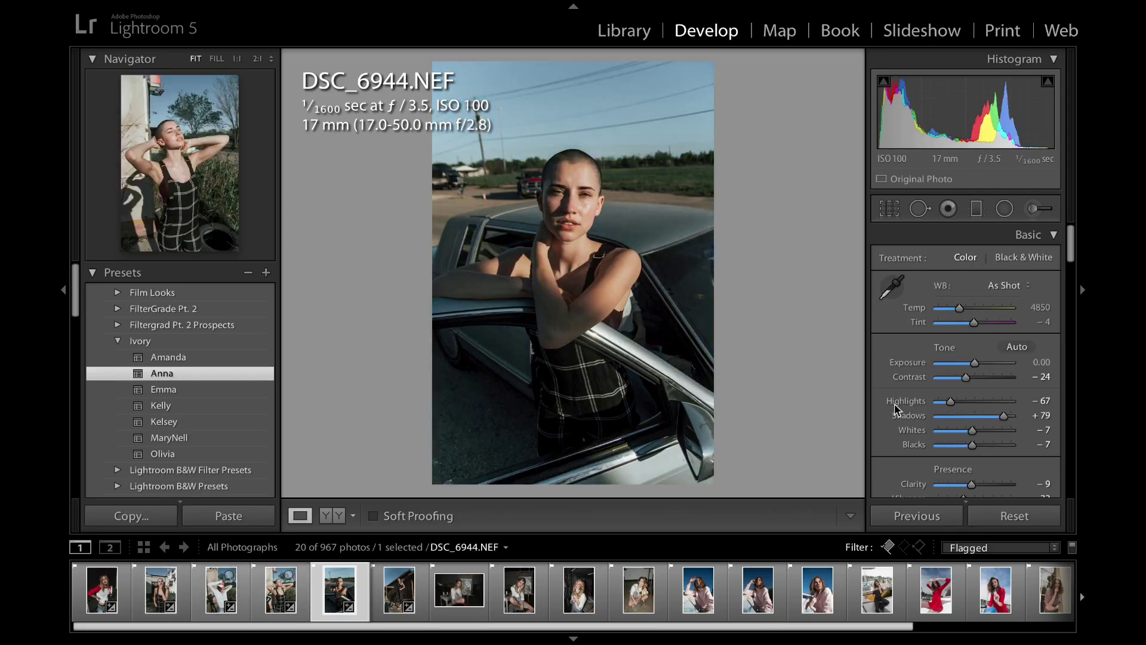
- Raise DSC_6944's Lens Corrections vignetting Amount from +57 to +77
{"action": "scroll", "coordinate": [896, 406], "scroll_direction": "down", "scroll_amount": 10}
{"action": "scroll", "coordinate": [895, 409], "scroll_direction": "up", "scroll_amount": 2}
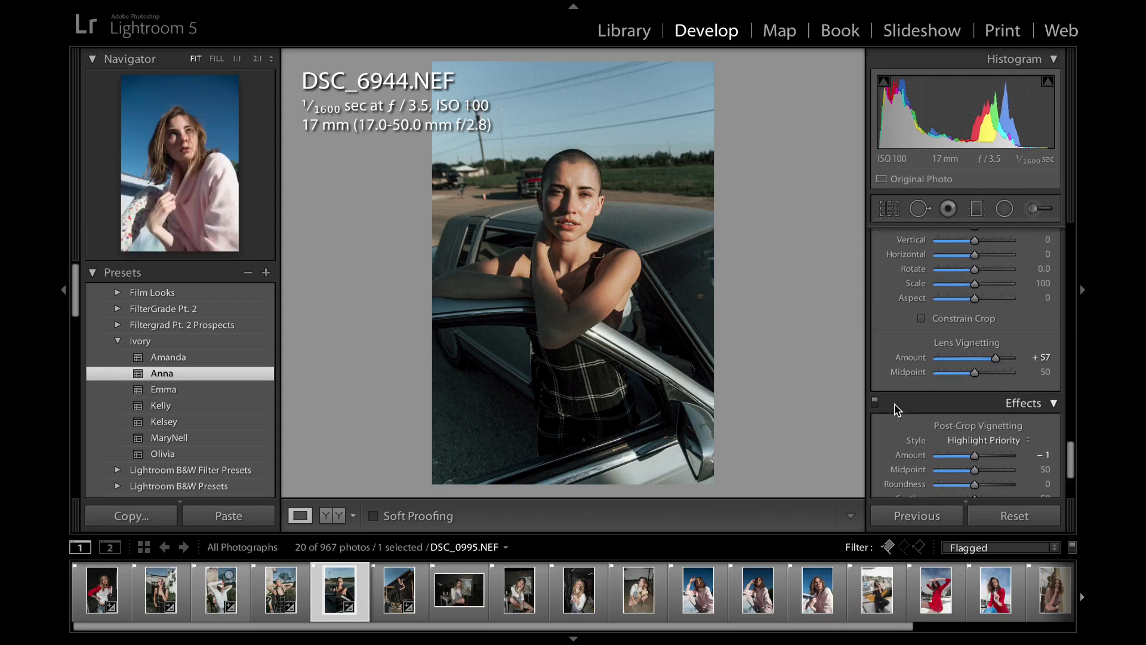
{"action": "scroll", "coordinate": [985, 367], "scroll_direction": "down", "scroll_amount": 1}
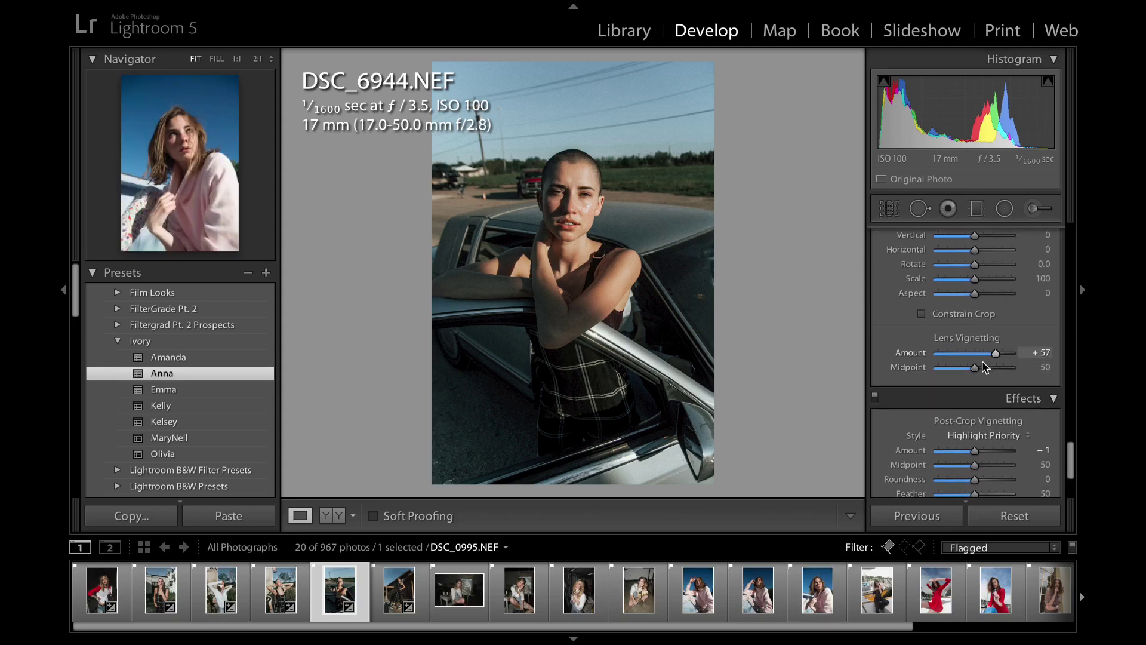
{"action": "scroll", "coordinate": [998, 382], "scroll_direction": "down", "scroll_amount": 2}
{"action": "scroll", "coordinate": [1000, 418], "scroll_direction": "up", "scroll_amount": 3}
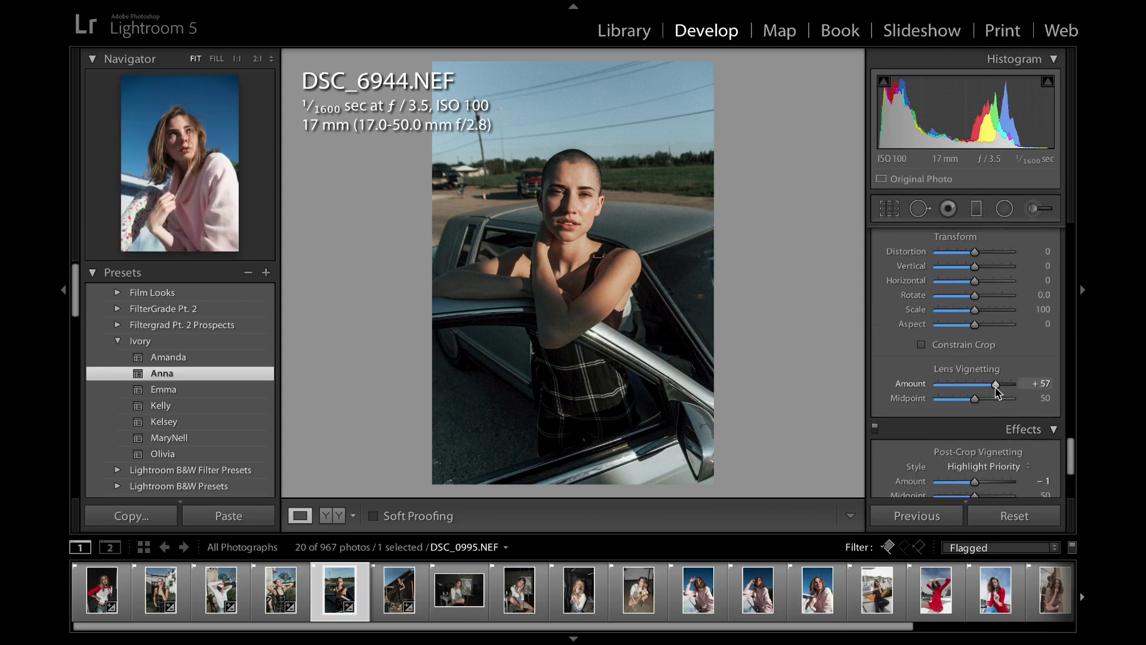
{"action": "scroll", "coordinate": [998, 382], "scroll_direction": "up", "scroll_amount": 3}
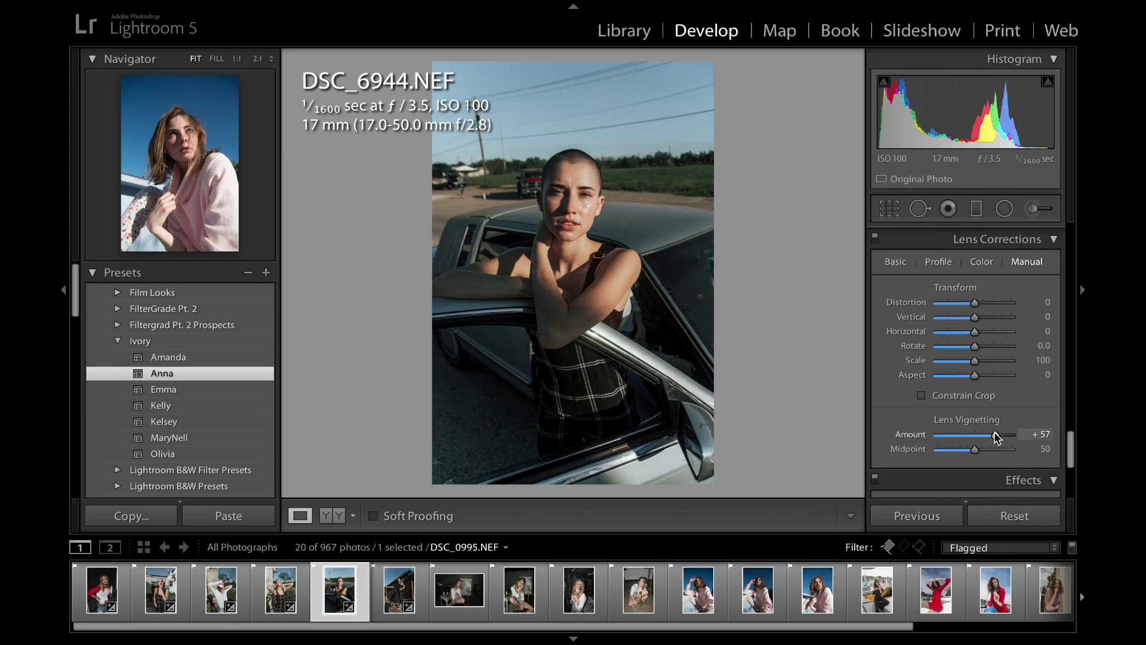
{"action": "left_click_drag", "start_coordinate": [995, 435], "coordinate": [975, 441]}
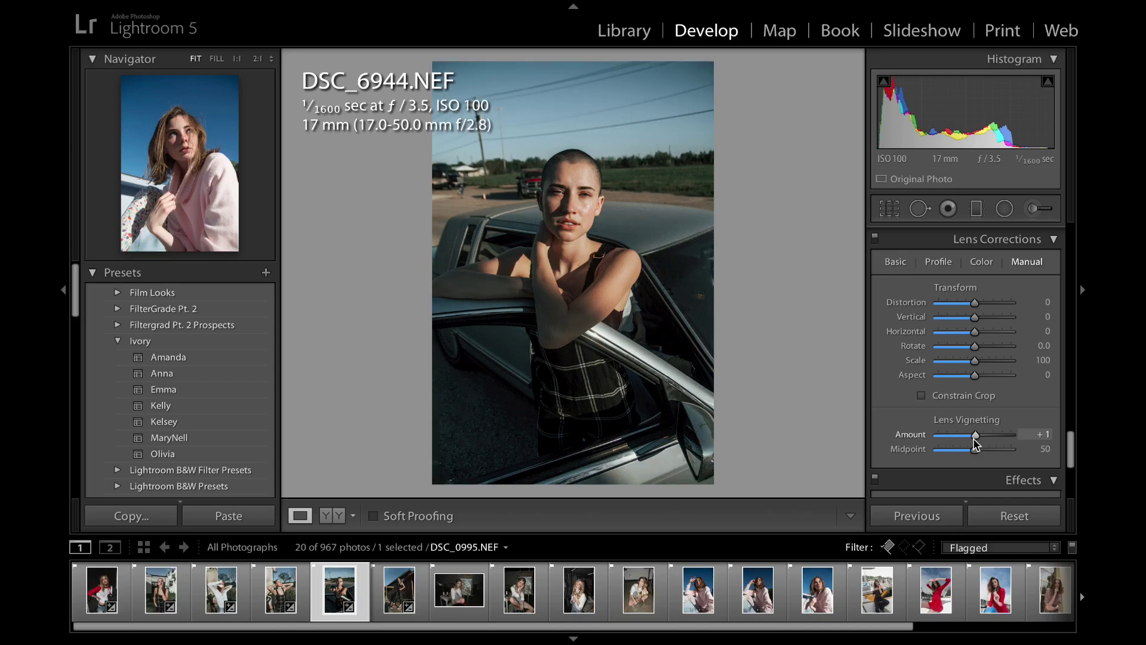
{"action": "left_click_drag", "start_coordinate": [976, 442], "coordinate": [1002, 442]}
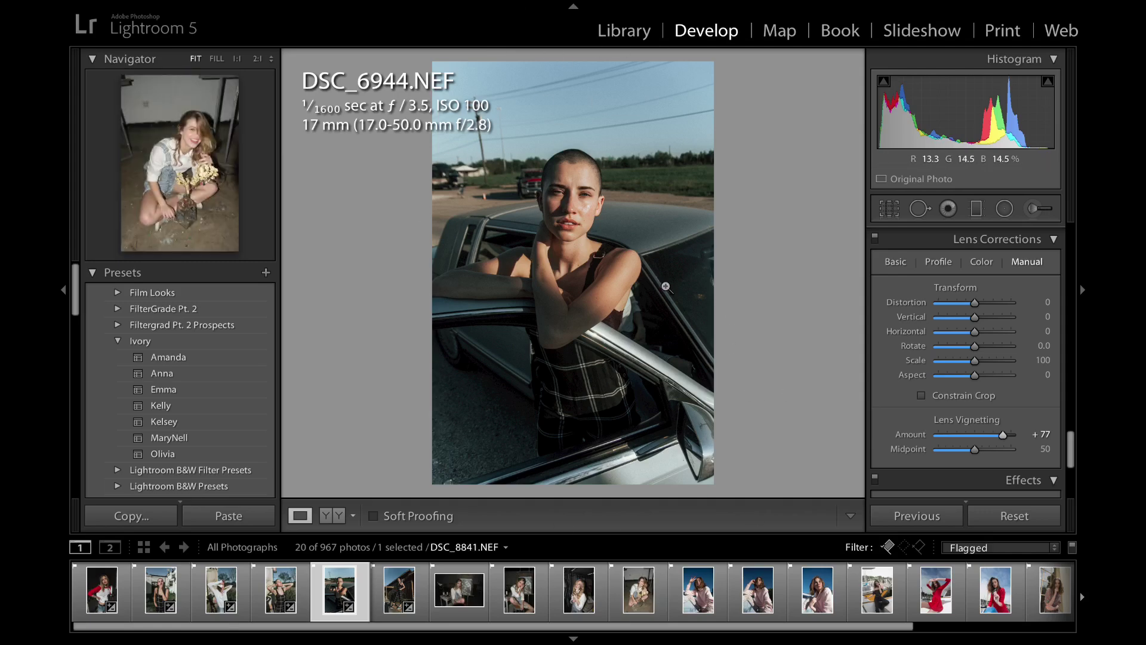
- Inspect the car portrait's face and lips at 1:1, comparing against the original
{"action": "key", "text": "Right"}
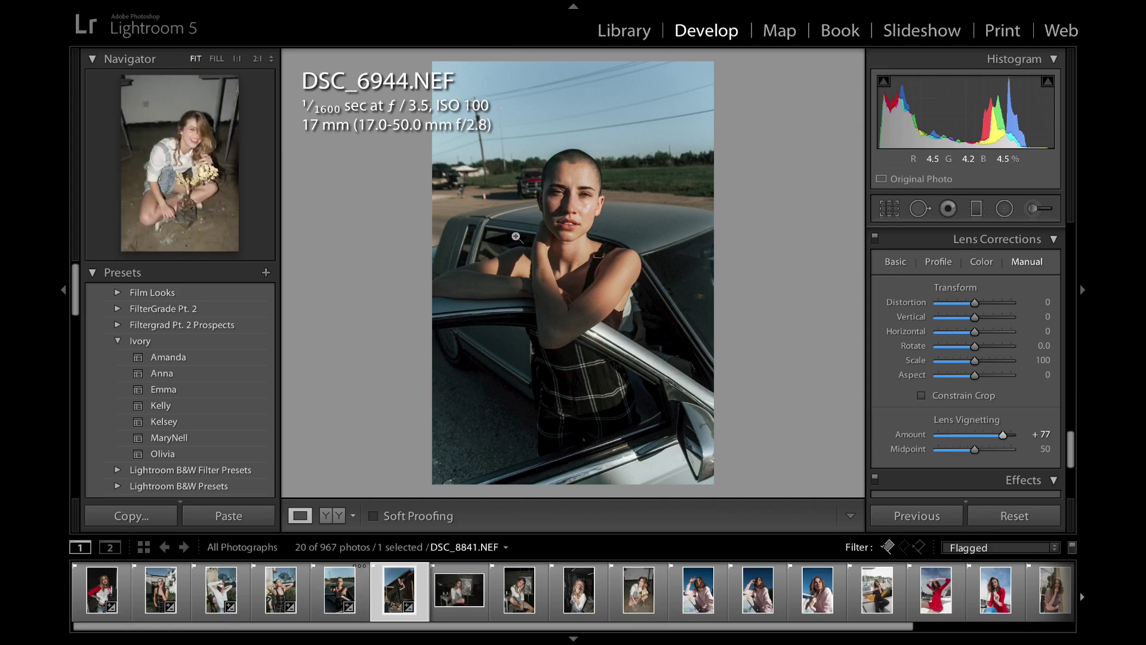
{"action": "key", "text": "Left"}
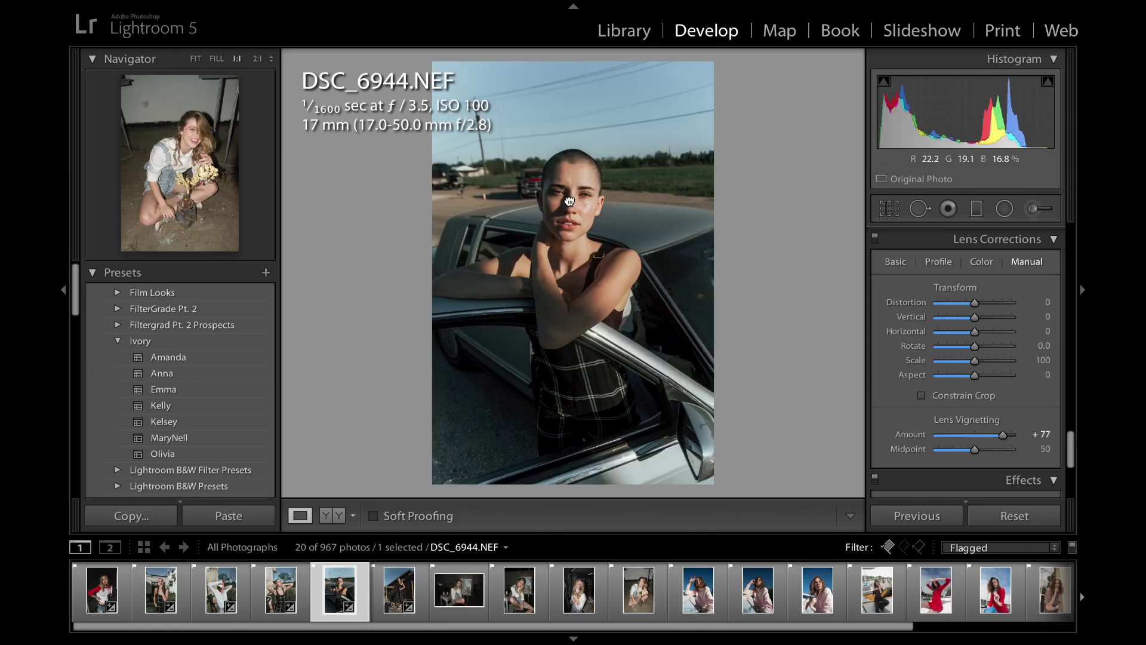
{"action": "left_click", "coordinate": [571, 202]}
{"action": "left_click_drag", "start_coordinate": [632, 213], "coordinate": [622, 297]}
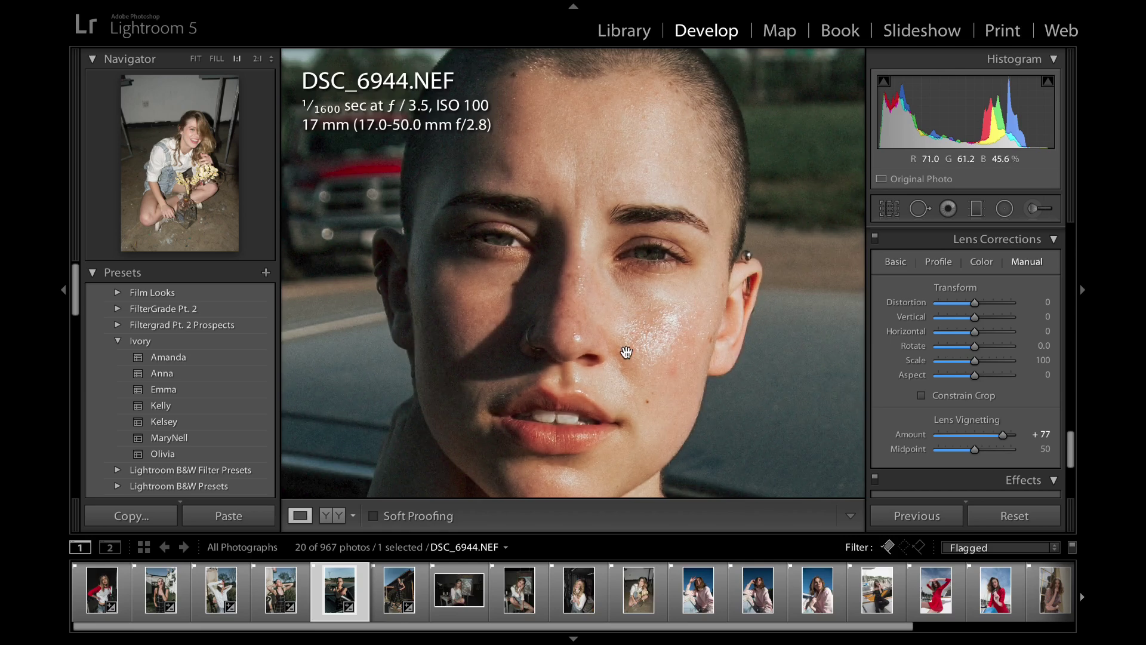
{"action": "left_click_drag", "start_coordinate": [604, 358], "coordinate": [638, 307]}
{"action": "left_click", "coordinate": [638, 307]}
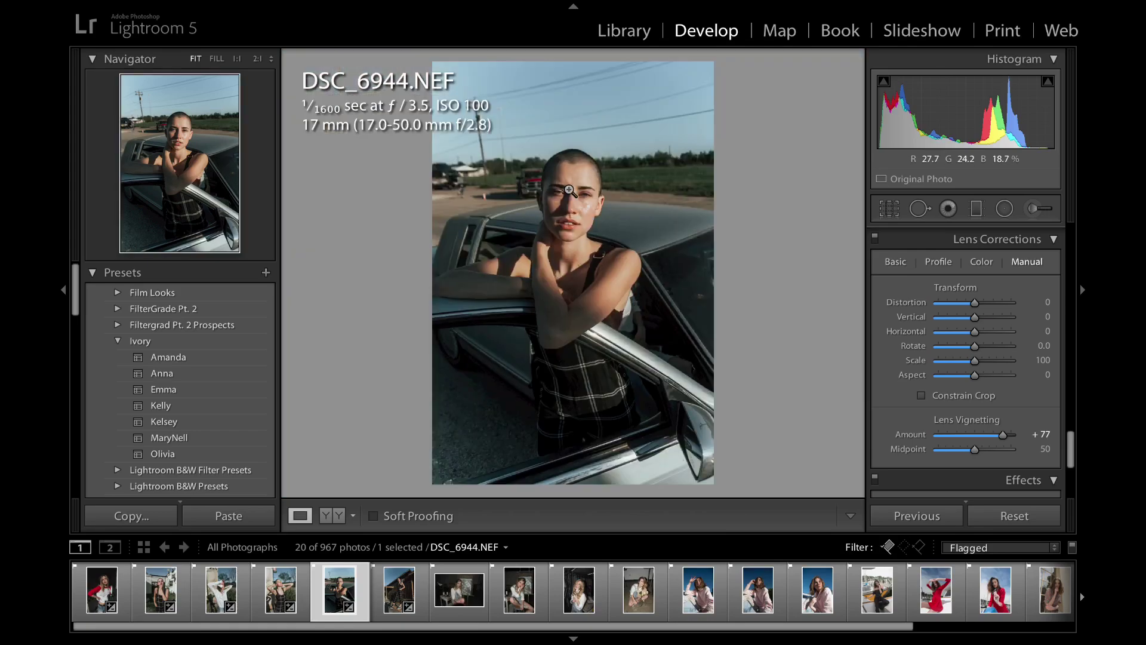
{"action": "left_click", "coordinate": [573, 227]}
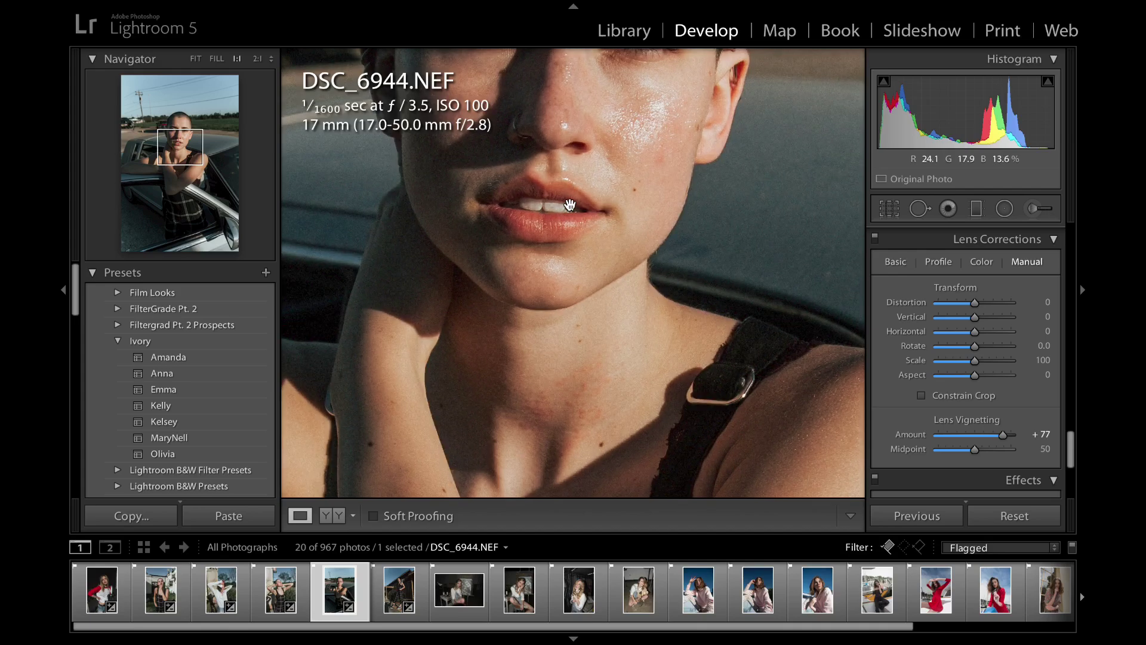
{"action": "key", "text": "backslash"}
{"action": "key", "text": "backslash"}
{"action": "key", "text": "backslash"}
{"action": "key", "text": "backslash"}
{"action": "left_click", "coordinate": [571, 206]}
- Check DSC_6968 before and after, then move on to DSC_8693
{"action": "key", "text": "Right"}
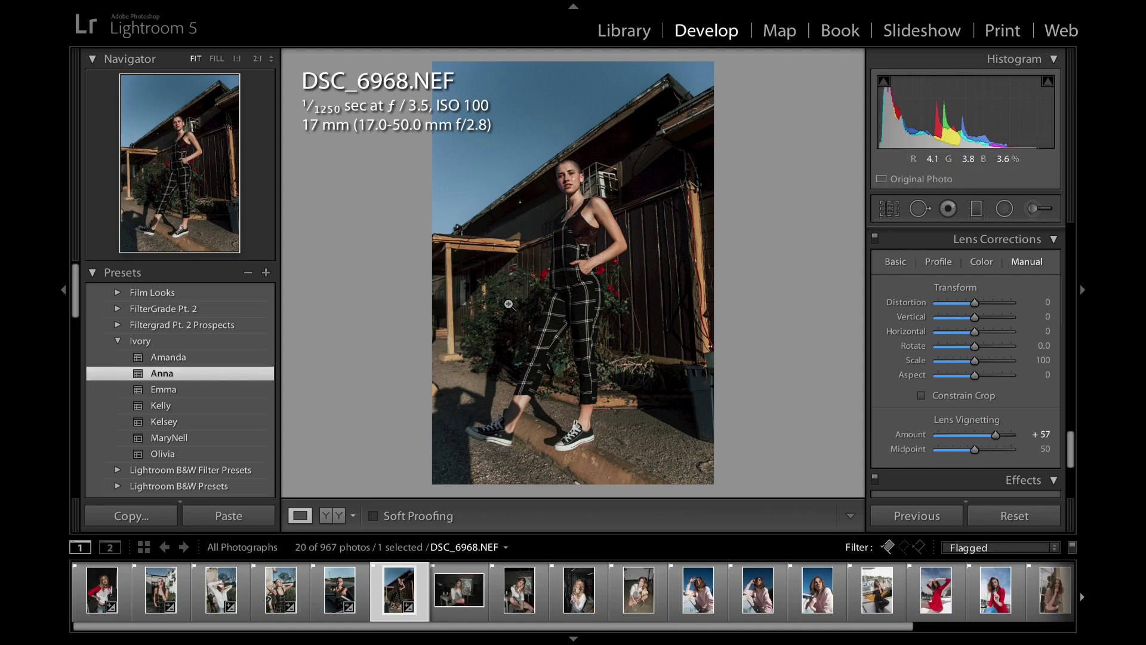
{"action": "key", "text": "backslash"}
{"action": "key", "text": "backslash"}
{"action": "key", "text": "backslash"}
{"action": "key", "text": "backslash"}
{"action": "key", "text": "Right"}
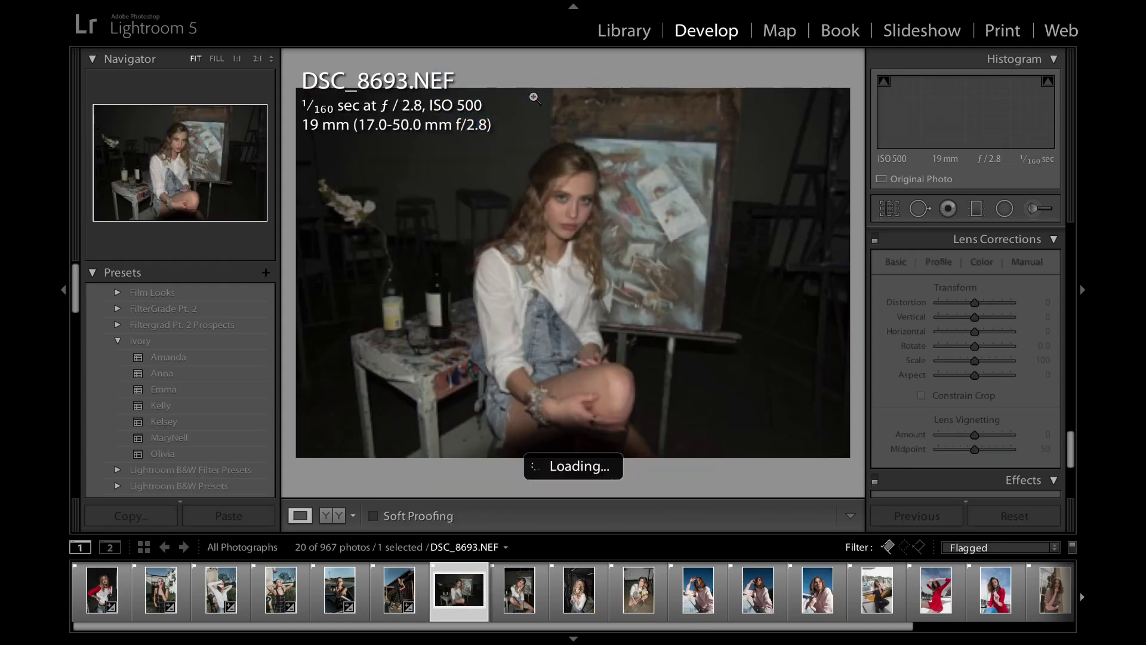
- Grade DSC_8693 with Ivory Emma, Exposure +0.20 and Whites +72, then copy its settings
{"action": "left_click", "coordinate": [178, 396]}
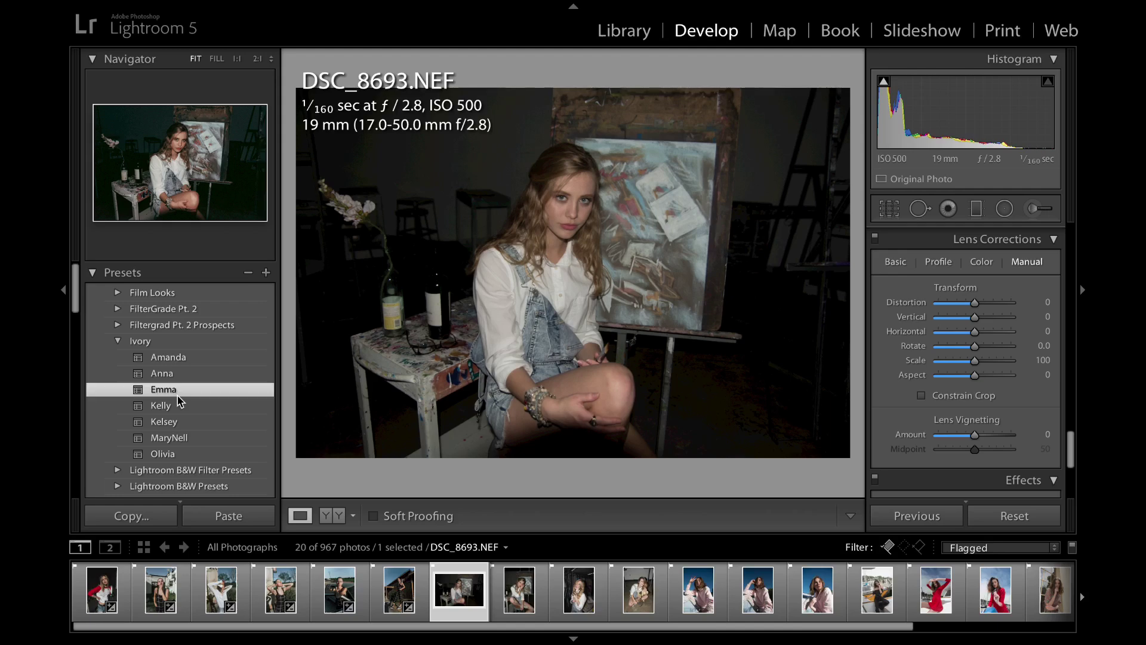
{"action": "mouse_move", "coordinate": [951, 348]}
{"action": "scroll", "coordinate": [955, 358], "scroll_direction": "up", "scroll_amount": 10}
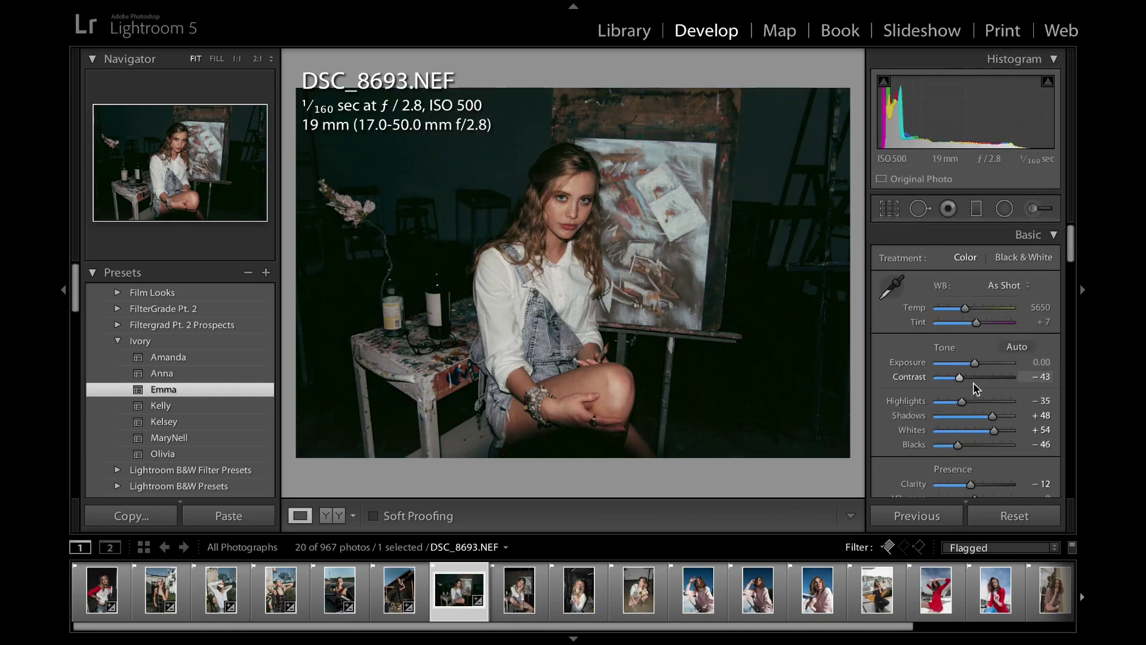
{"action": "left_click_drag", "start_coordinate": [976, 363], "coordinate": [978, 363]}
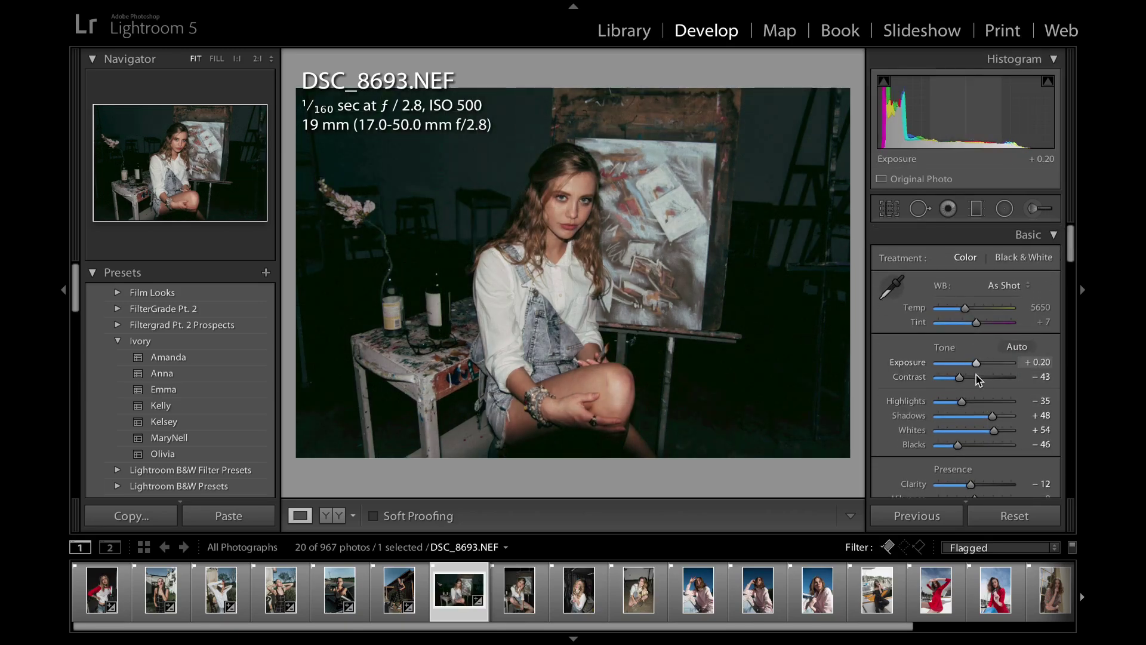
{"action": "left_click_drag", "start_coordinate": [994, 430], "coordinate": [1003, 432]}
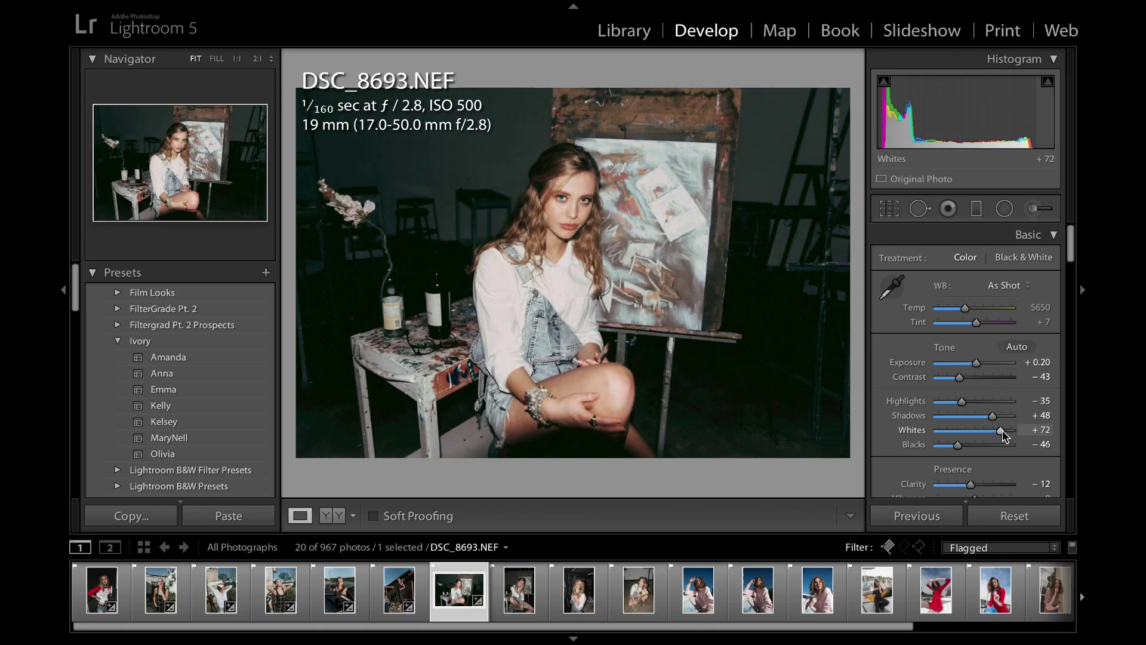
{"action": "key", "text": "ctrl+shift+c"}
{"action": "key", "text": "Return"}
- Paste the Emma-based settings onto DSC_8699, lower Exposure to −0.25, and advance to DSC_8777
{"action": "key", "text": "Right"}
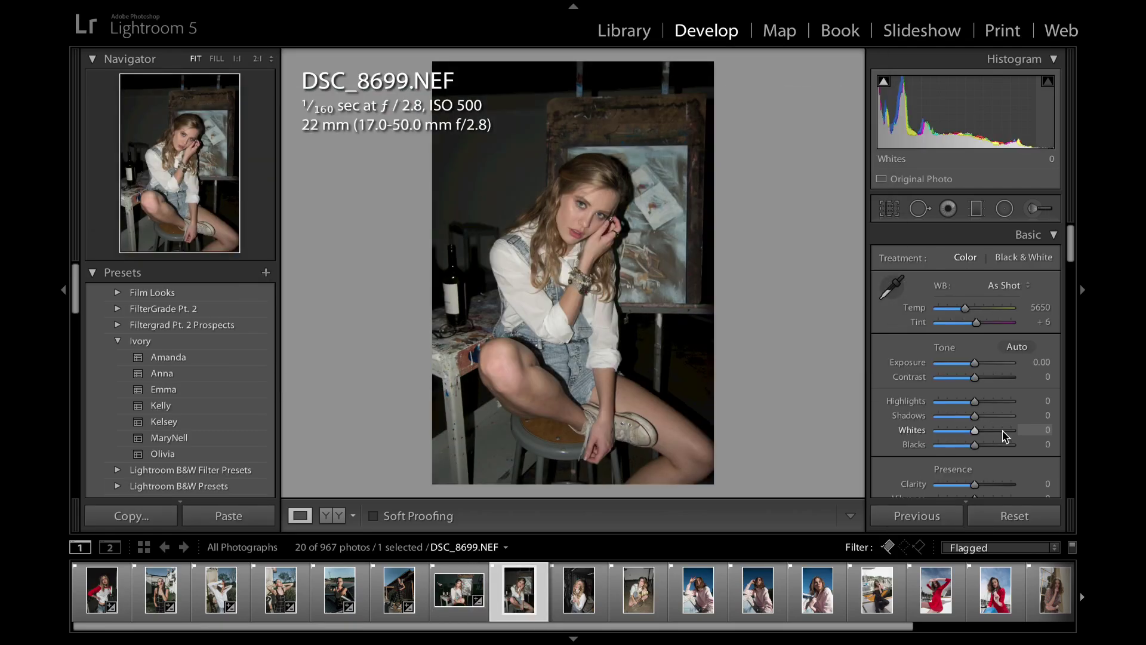
{"action": "key", "text": "ctrl+shift+v"}
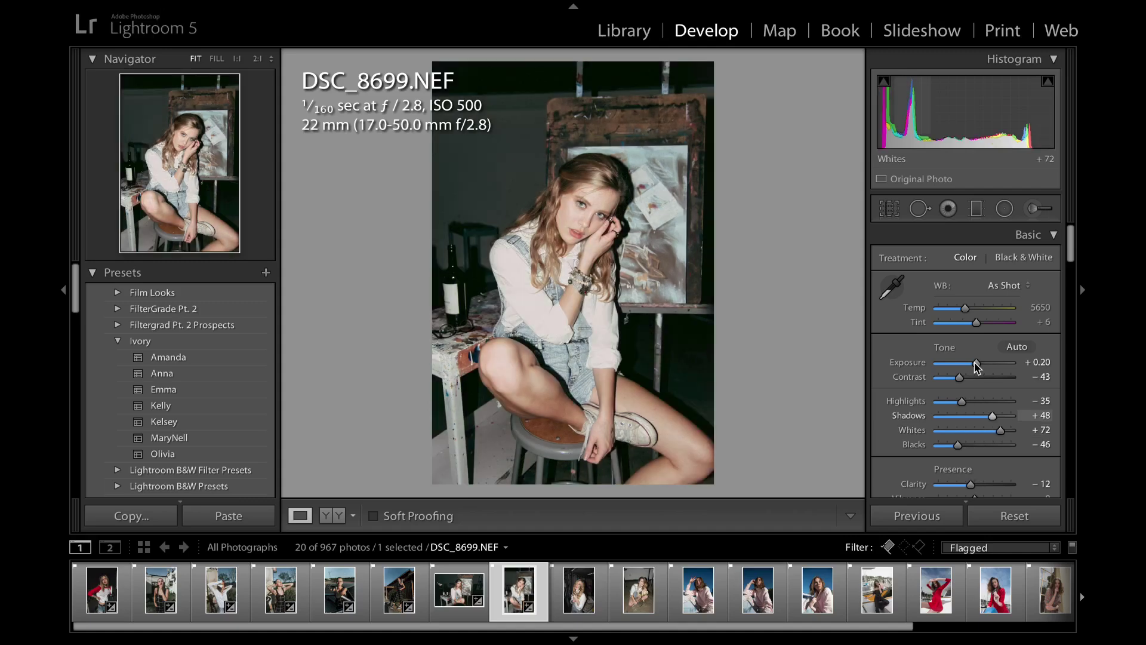
{"action": "left_click_drag", "start_coordinate": [977, 366], "coordinate": [973, 367]}
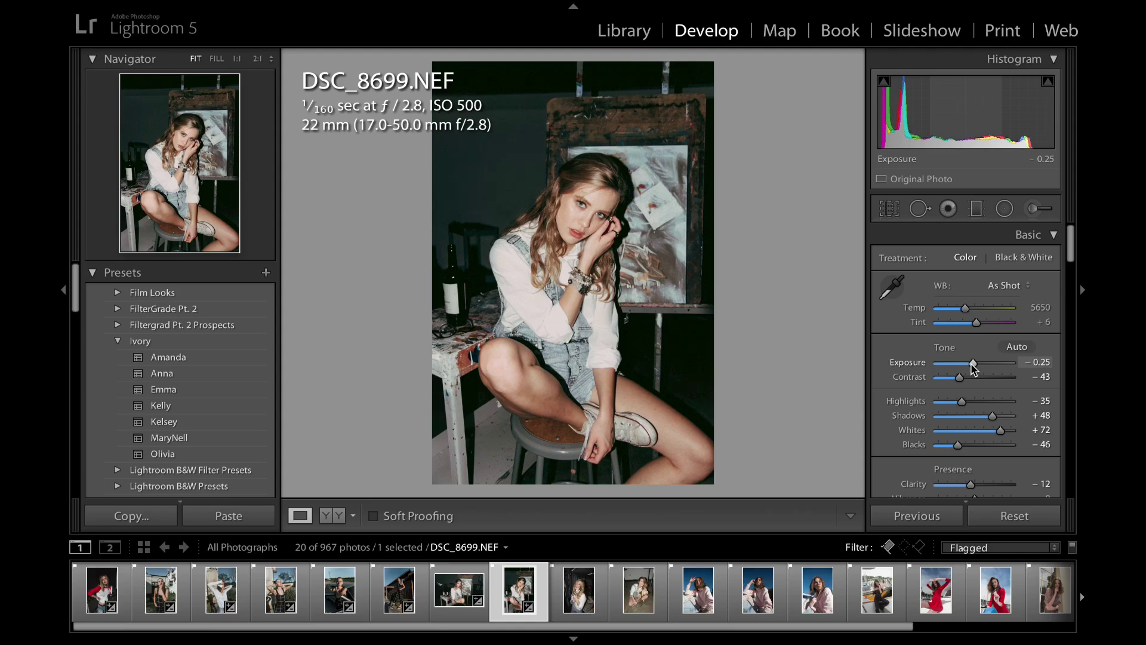
{"action": "key", "text": "Right"}
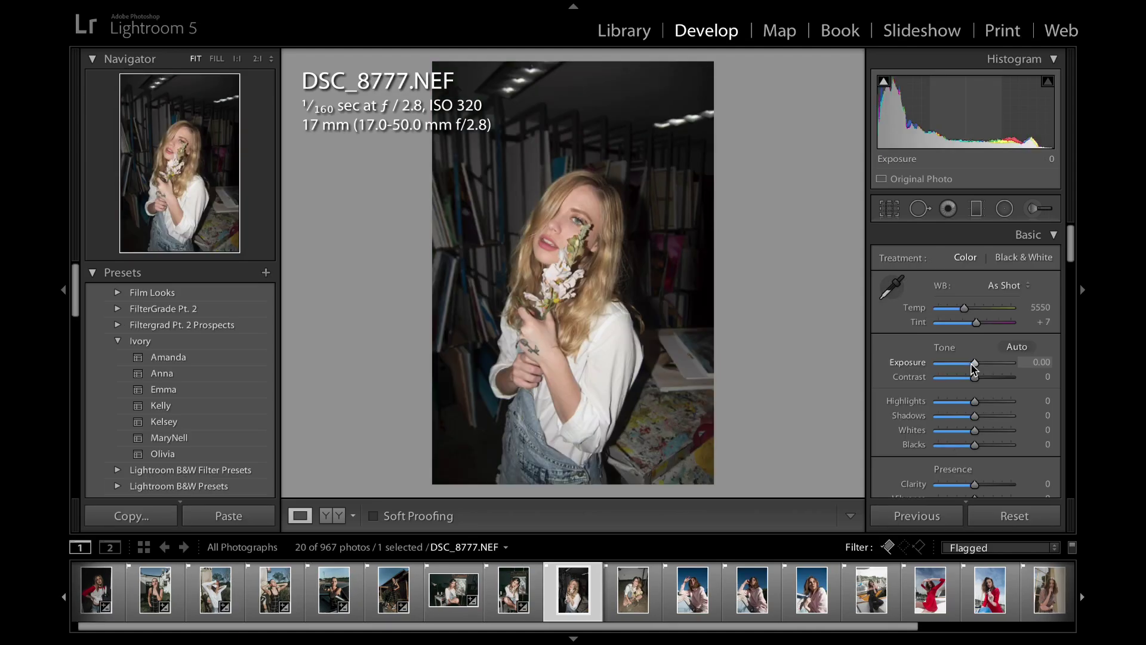
- Paste the Emma-based grade onto DSC_8777 with Exposure −0.05 and Whites +58
{"action": "key", "text": "ctrl+shift+v"}
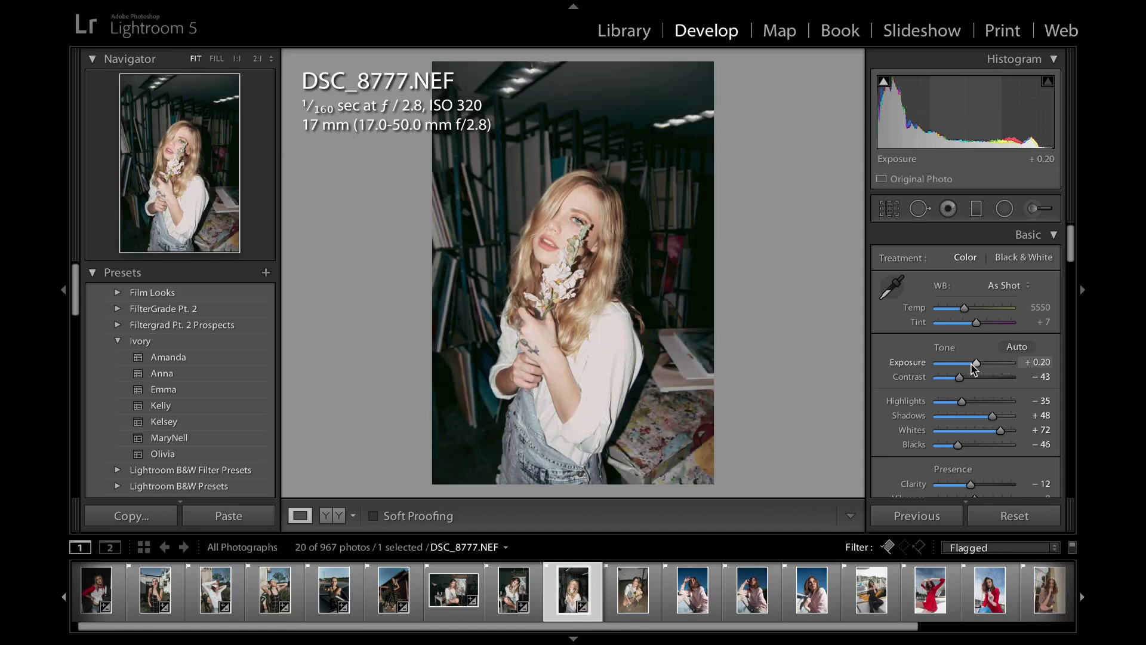
{"action": "left_click_drag", "start_coordinate": [978, 363], "coordinate": [976, 363]}
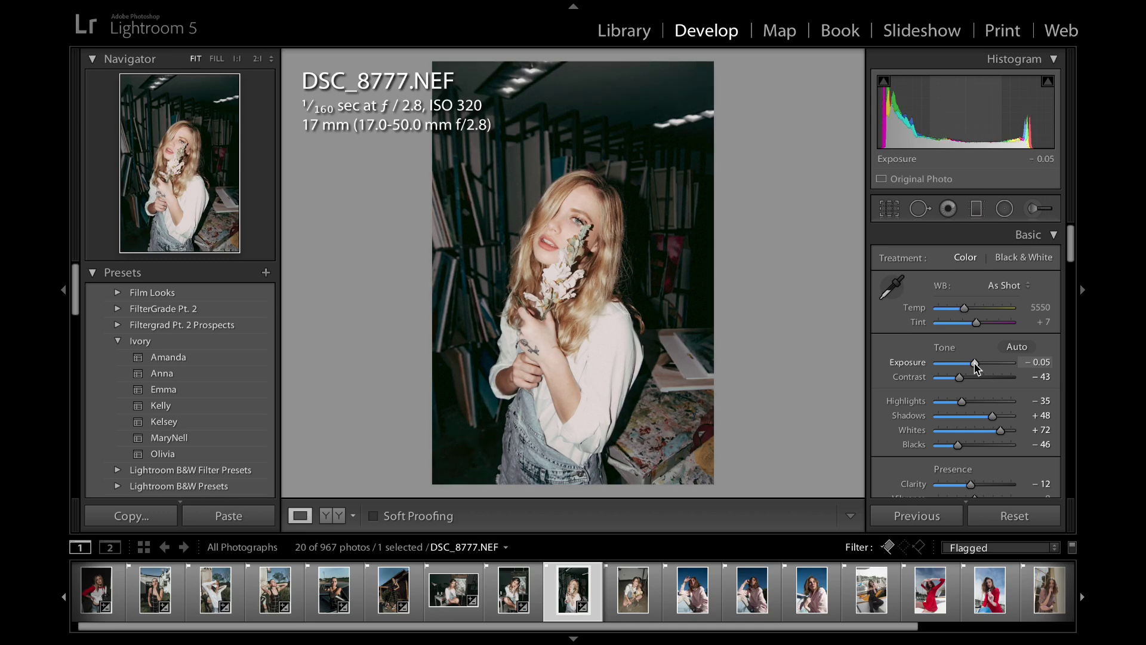
{"action": "left_click_drag", "start_coordinate": [1000, 430], "coordinate": [995, 431]}
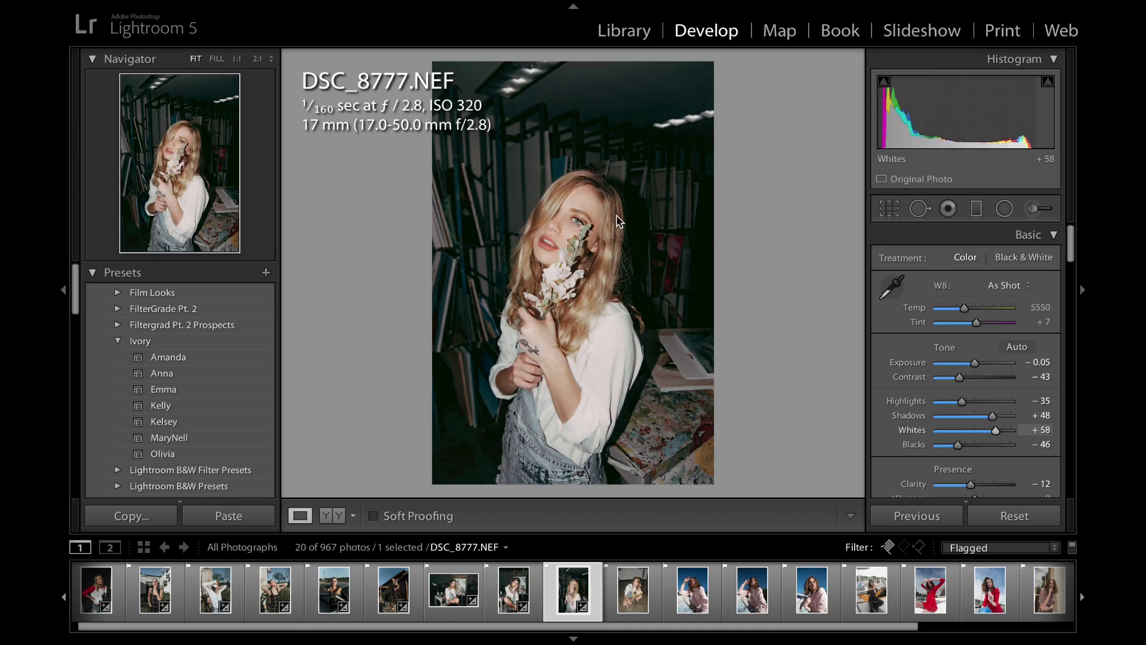
- Compare the face close-up with the original, then return to the full view
{"action": "left_click", "coordinate": [563, 234]}
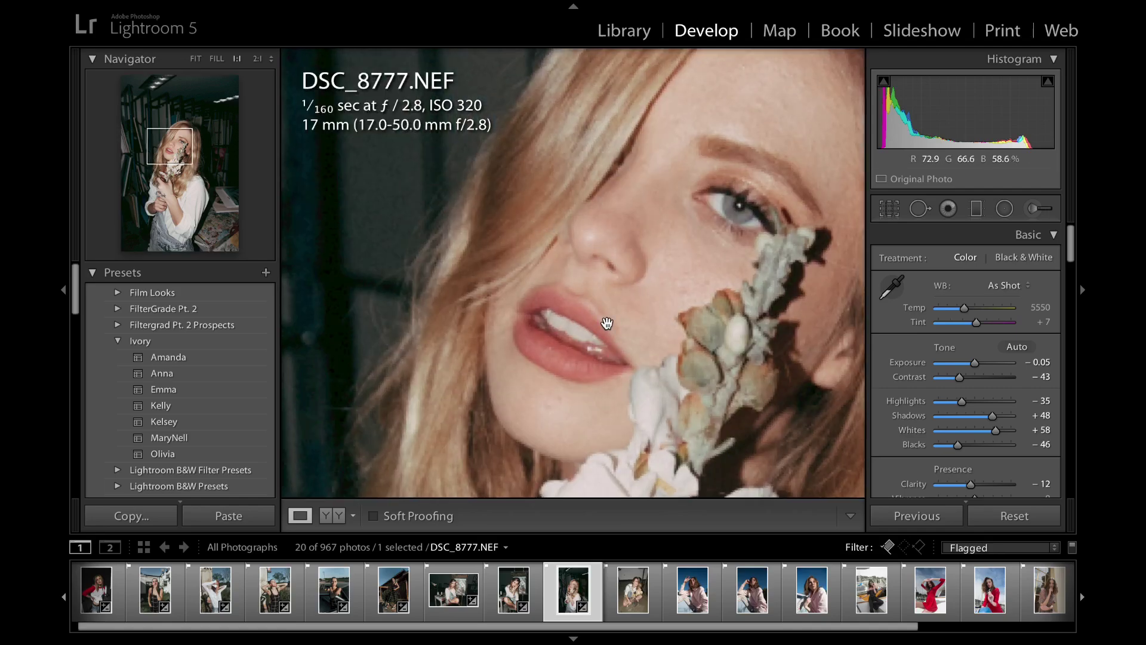
{"action": "key", "text": "backslash"}
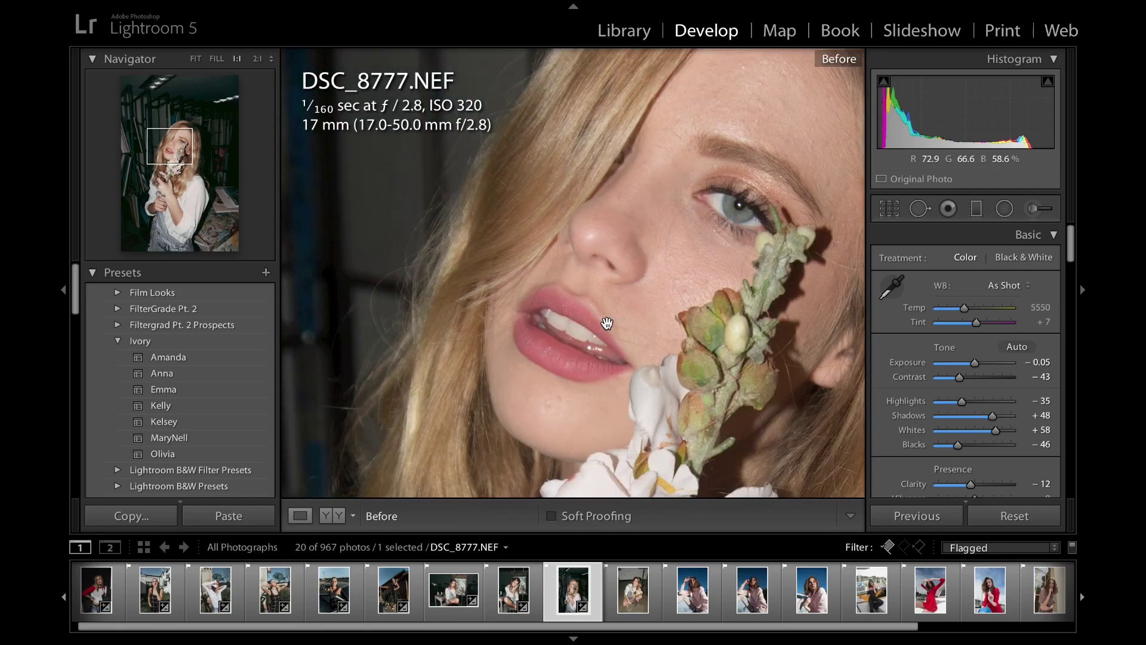
{"action": "key", "text": "backslash"}
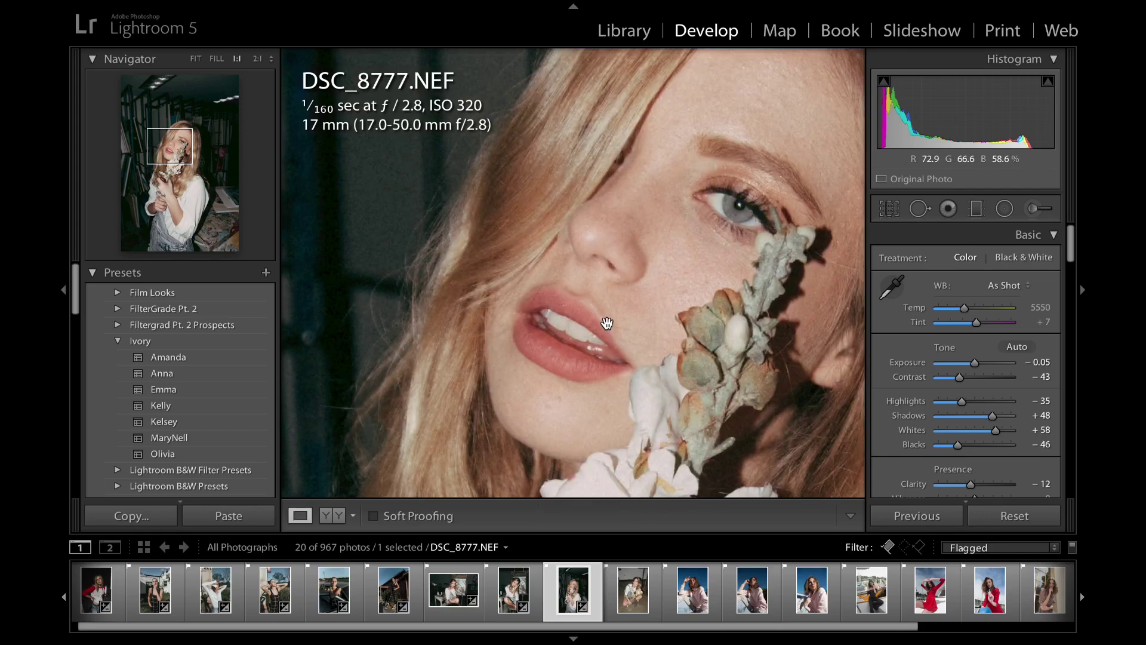
{"action": "key", "text": "backslash"}
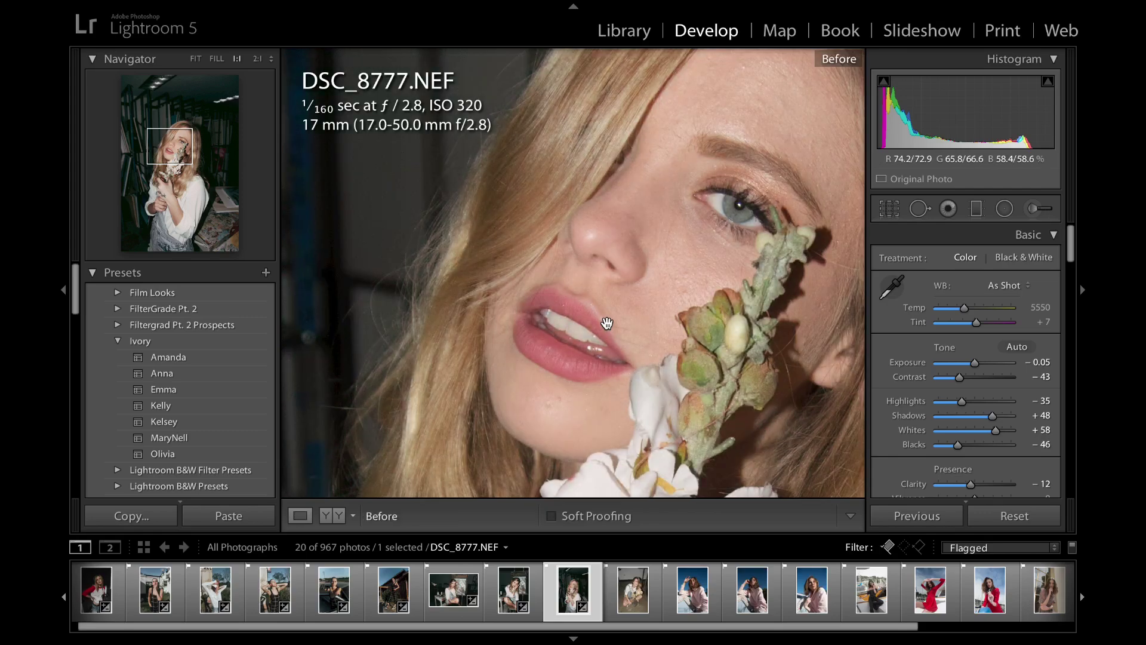
{"action": "key", "text": "backslash"}
{"action": "left_click", "coordinate": [609, 325]}
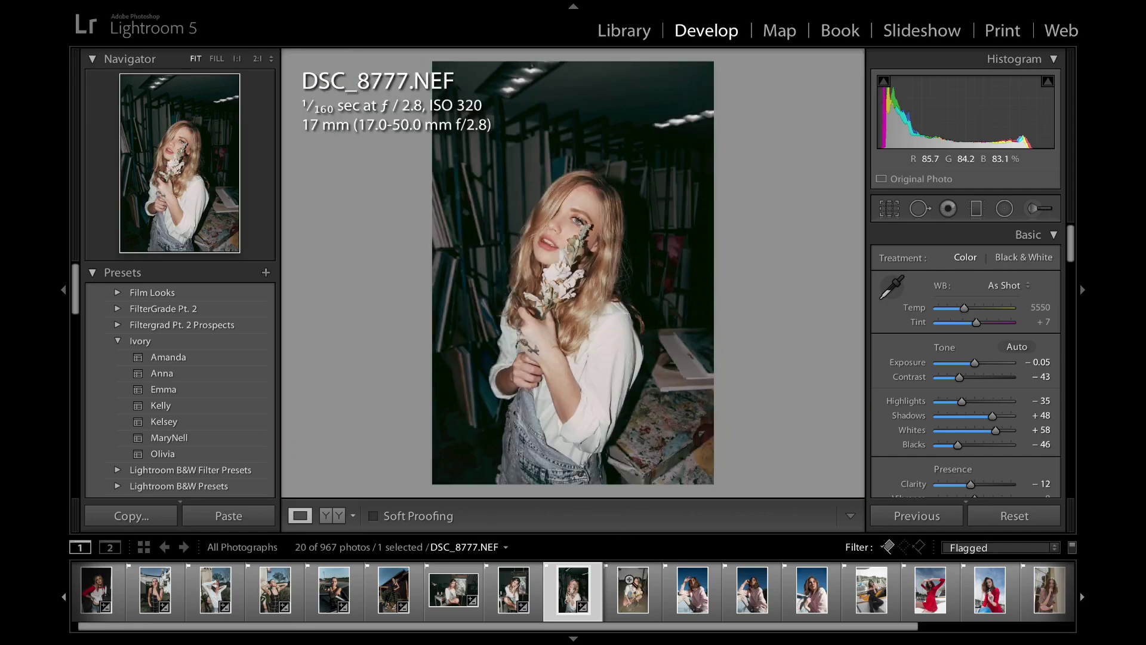
- Paste the grade onto DSC_8841 with Exposure −0.45 and Whites +52
{"action": "left_click", "coordinate": [633, 606]}
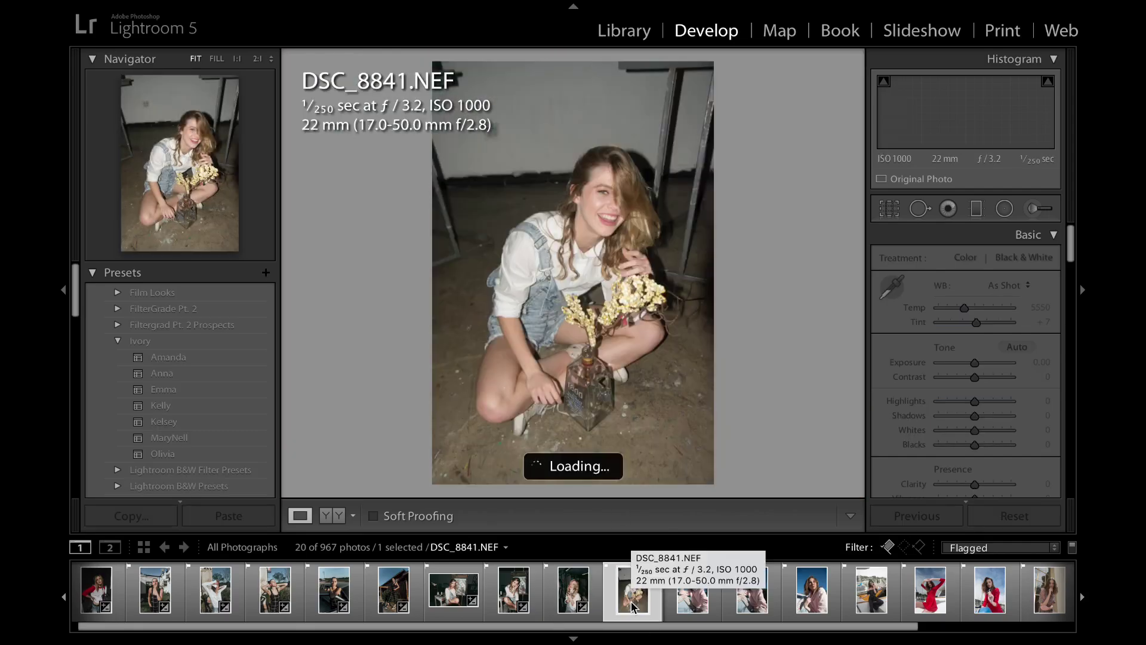
{"action": "key", "text": "ctrl+shift+v"}
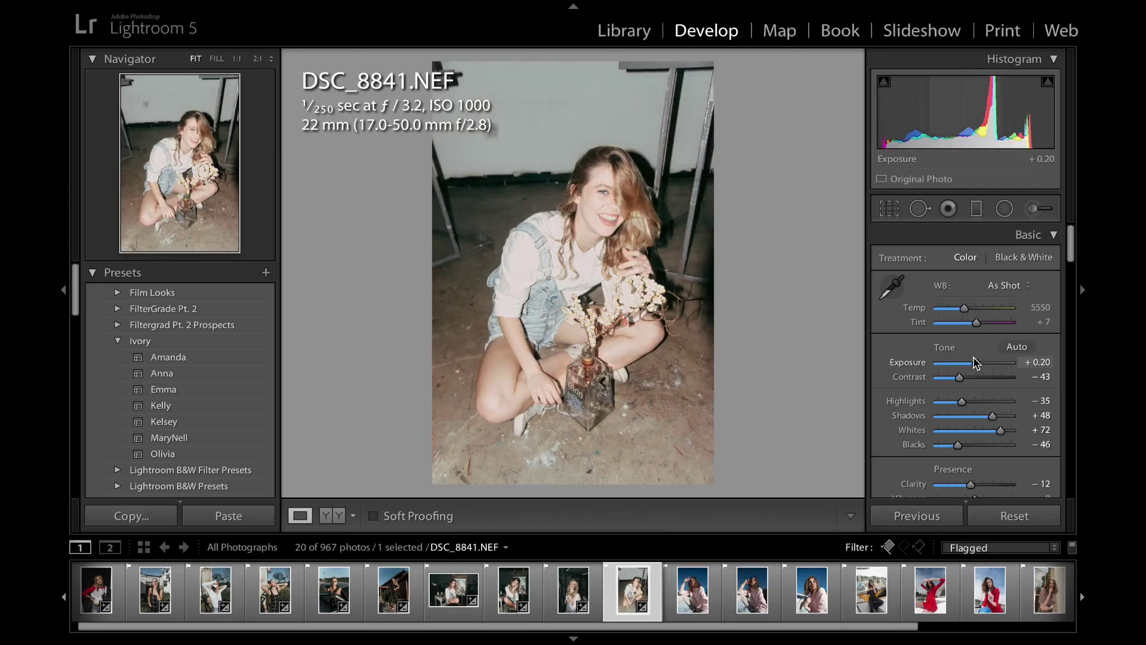
{"action": "left_click_drag", "start_coordinate": [976, 362], "coordinate": [972, 364]}
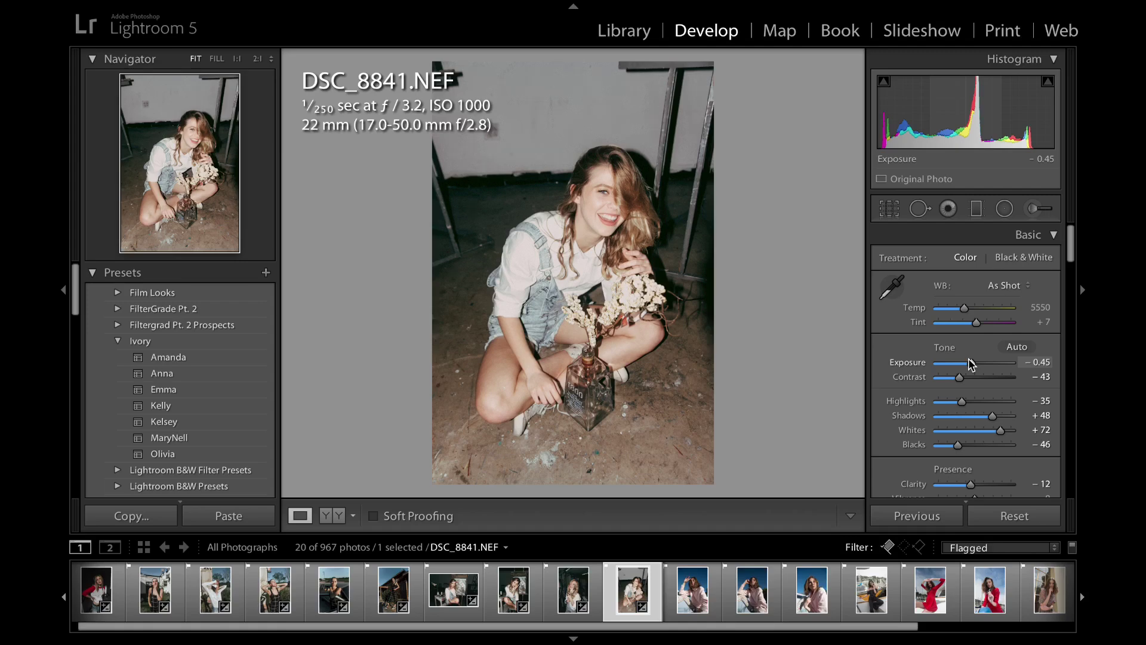
{"action": "left_click_drag", "start_coordinate": [1000, 432], "coordinate": [991, 436]}
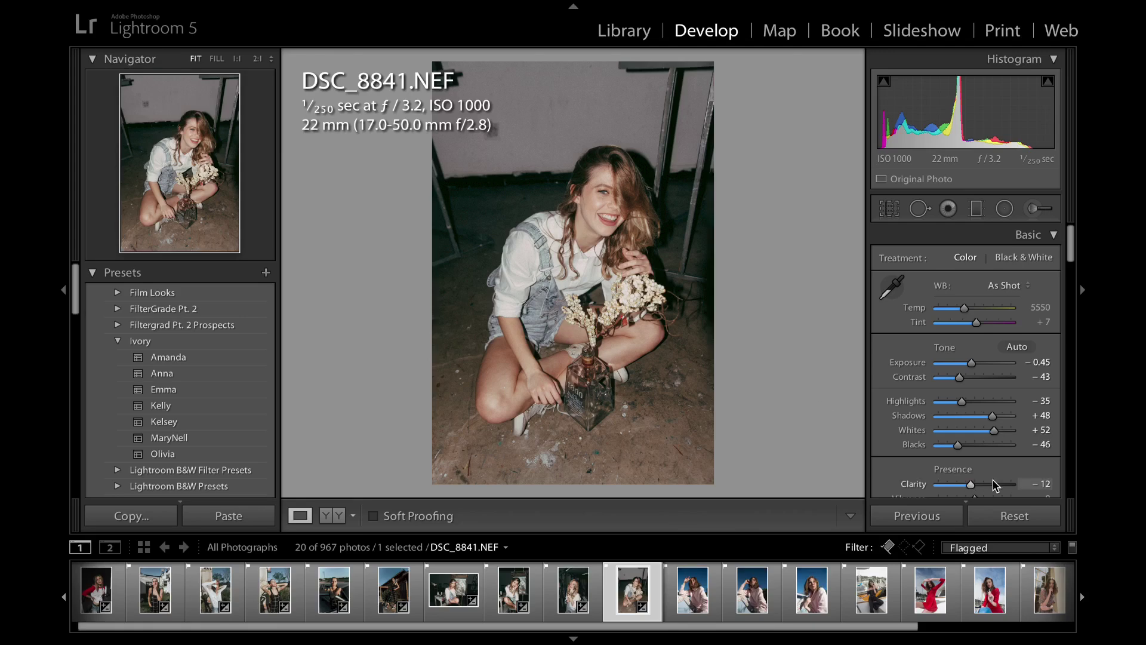
{"action": "left_click", "coordinate": [688, 587]}
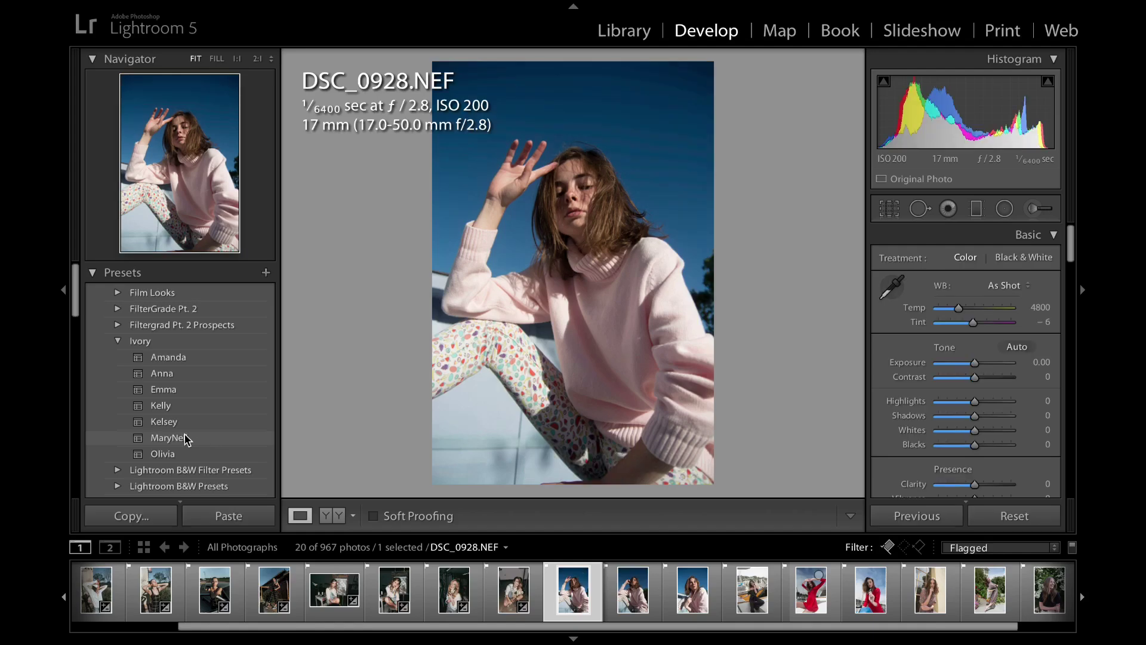
- Apply the Ivory MaryNell preset to DSC_0928, lower Exposure to −0.20, and compare with the original
{"action": "left_click", "coordinate": [185, 439]}
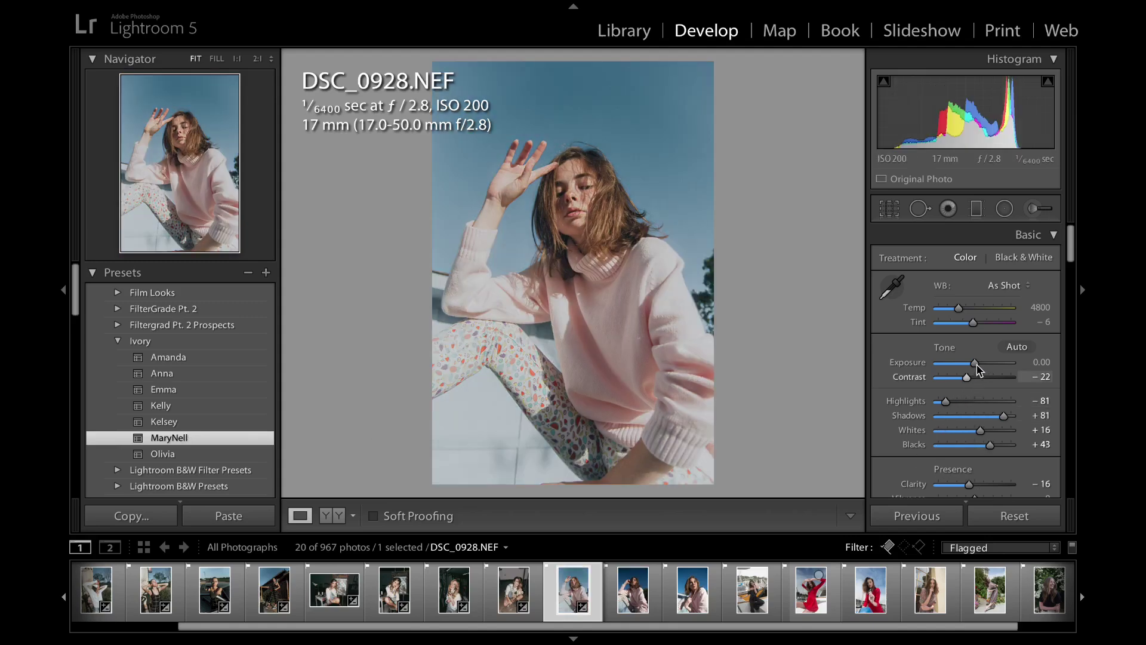
{"action": "left_click_drag", "start_coordinate": [975, 366], "coordinate": [973, 365]}
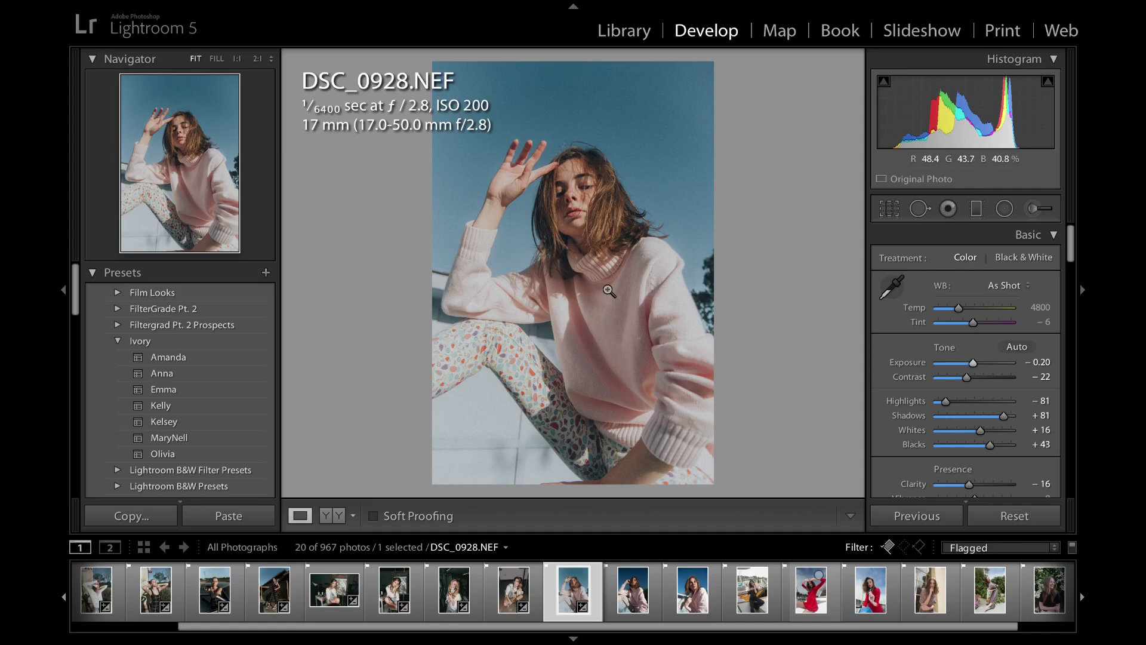
{"action": "key", "text": "backslash"}
{"action": "key", "text": "backslash"}
{"action": "key", "text": "backslash"}
- Set Contrast to −25, then switch to photo DSC_0995
{"action": "scroll", "coordinate": [974, 452], "scroll_direction": "down", "scroll_amount": 1}
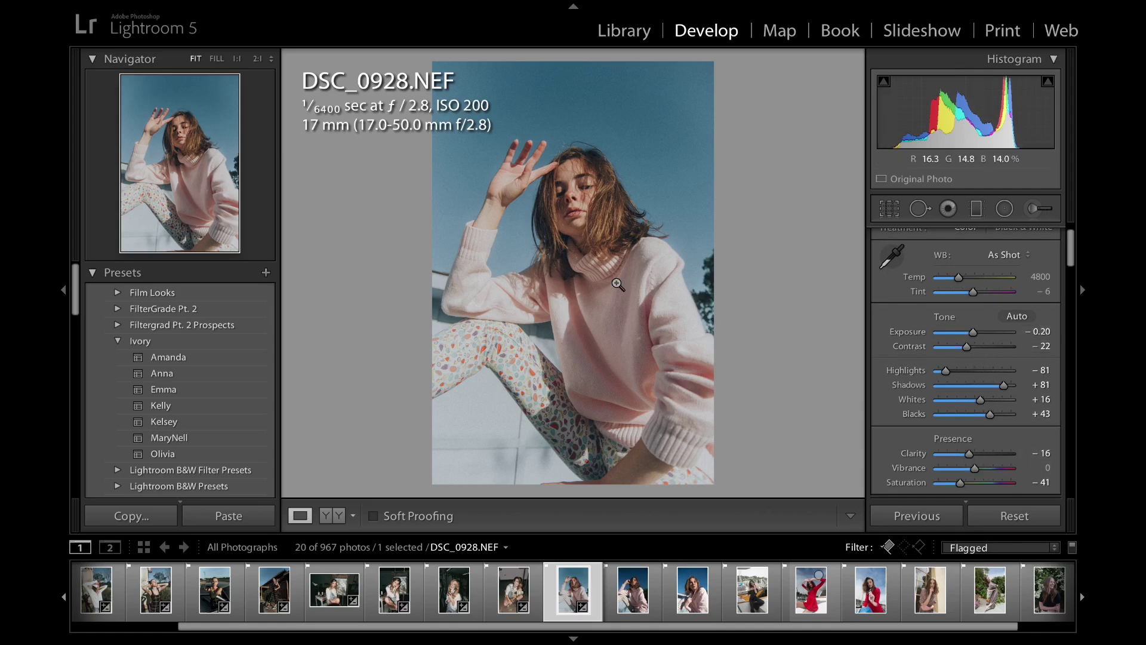
{"action": "left_click_drag", "start_coordinate": [969, 349], "coordinate": [980, 352]}
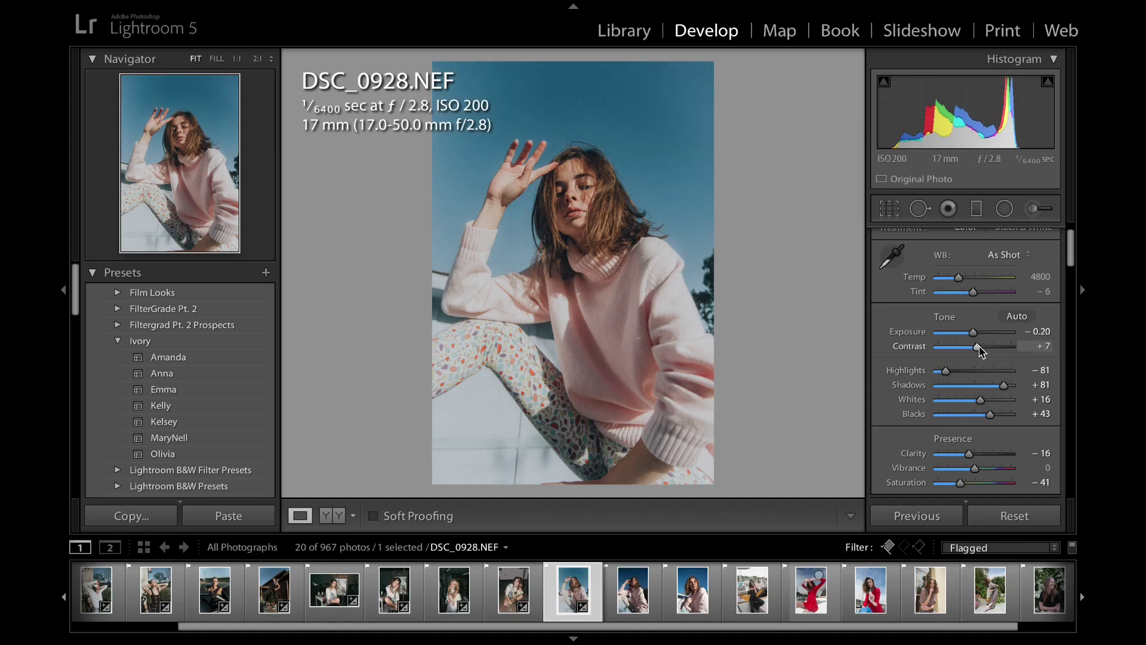
{"action": "left_click_drag", "start_coordinate": [980, 351], "coordinate": [968, 354]}
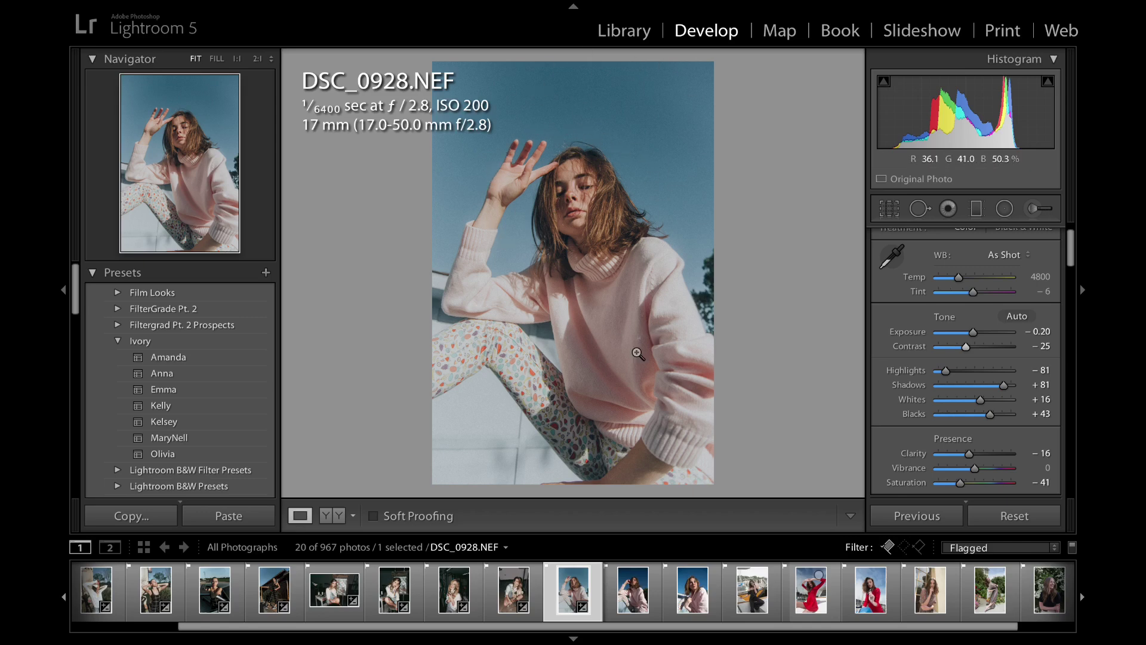
{"action": "left_click", "coordinate": [695, 588]}
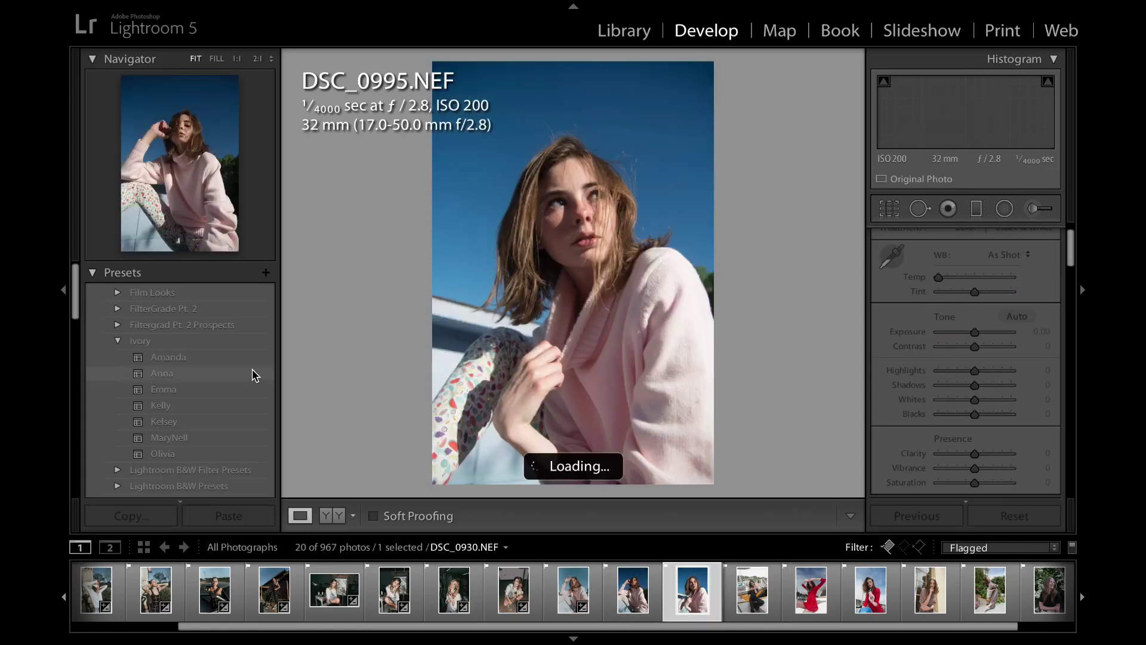
- Give DSC_0995 the MaryNell preset with Exposure −0.70 and Whites +48, then move to DSC_2442
{"action": "left_click", "coordinate": [189, 438]}
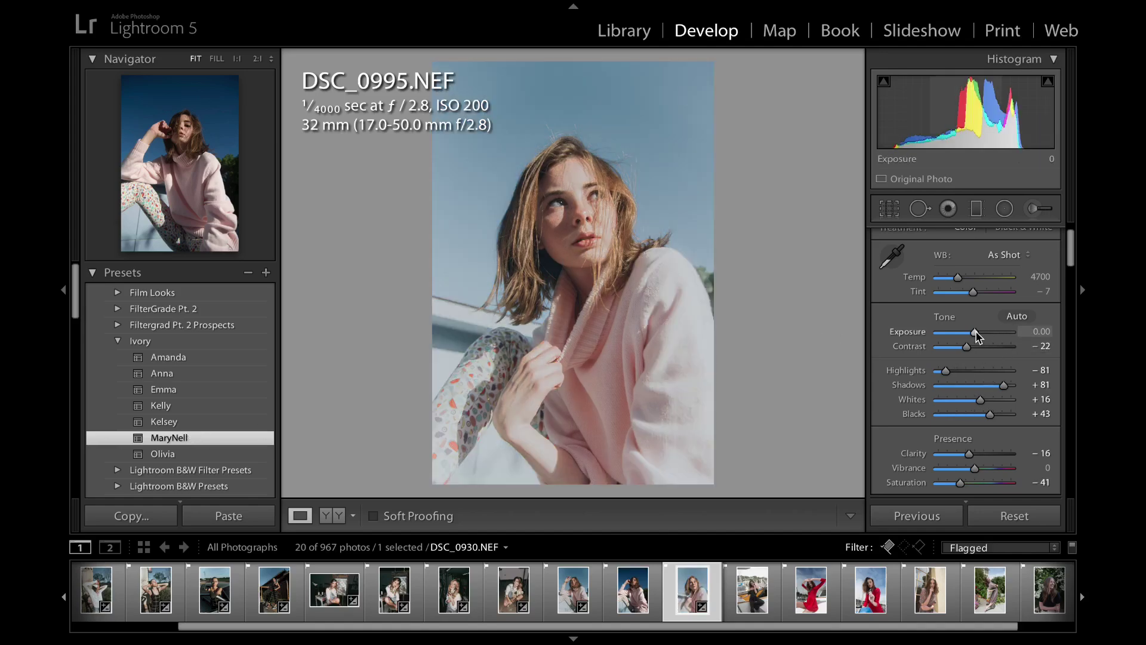
{"action": "left_click_drag", "start_coordinate": [976, 336], "coordinate": [974, 337]}
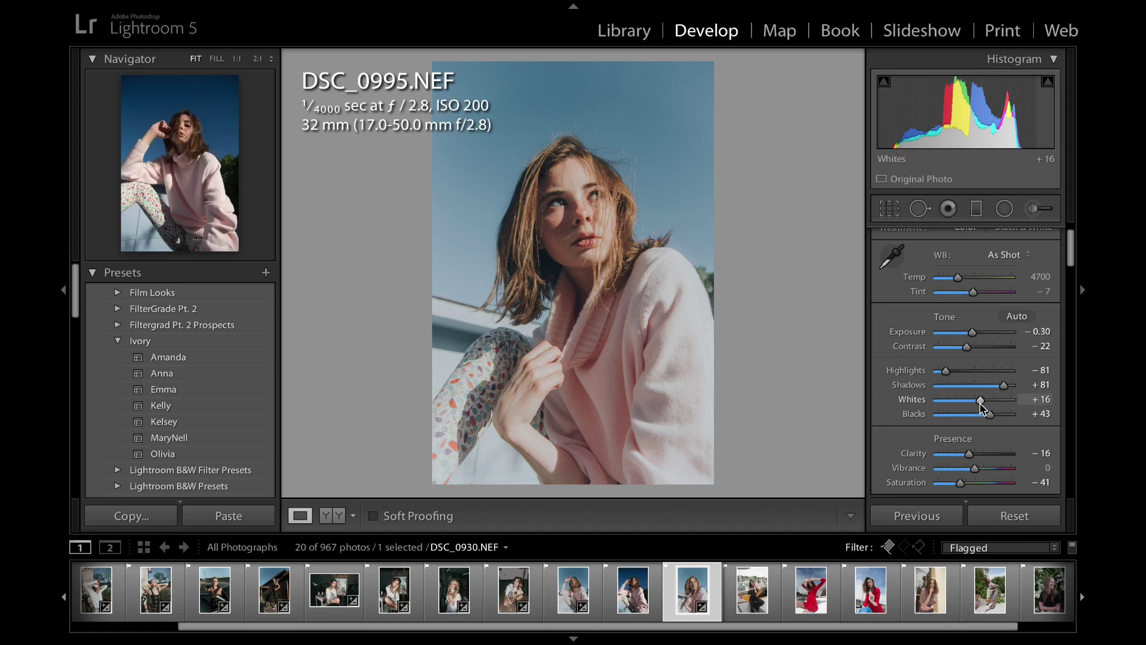
{"action": "left_click_drag", "start_coordinate": [971, 332], "coordinate": [972, 334]}
{"action": "left_click_drag", "start_coordinate": [985, 405], "coordinate": [996, 407]}
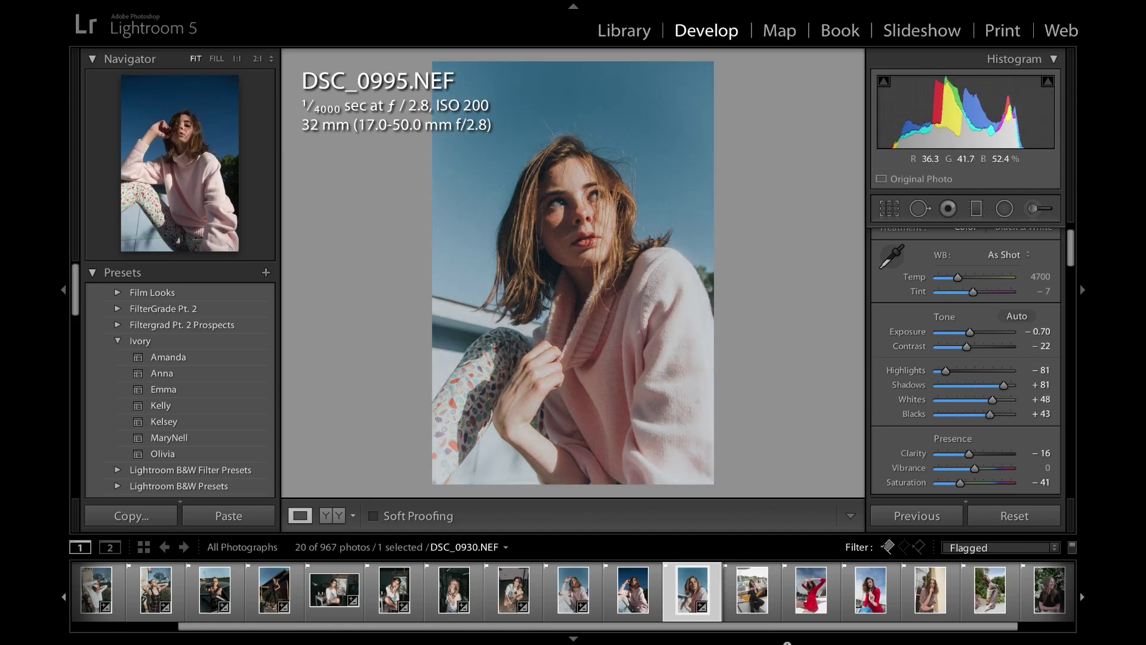
{"action": "left_click", "coordinate": [752, 592]}
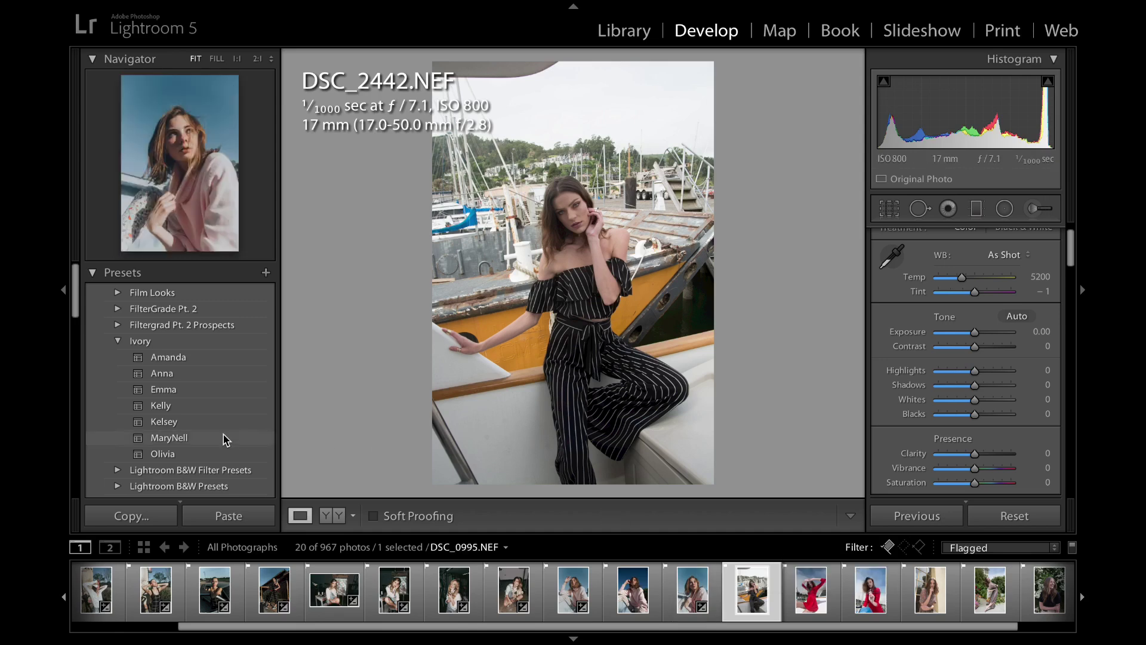
- Apply Ivory Kelsey to DSC_2442 (Highlights −100, Shadows +77, Whites −45) and review its Tone Curve
{"action": "left_click", "coordinate": [200, 425]}
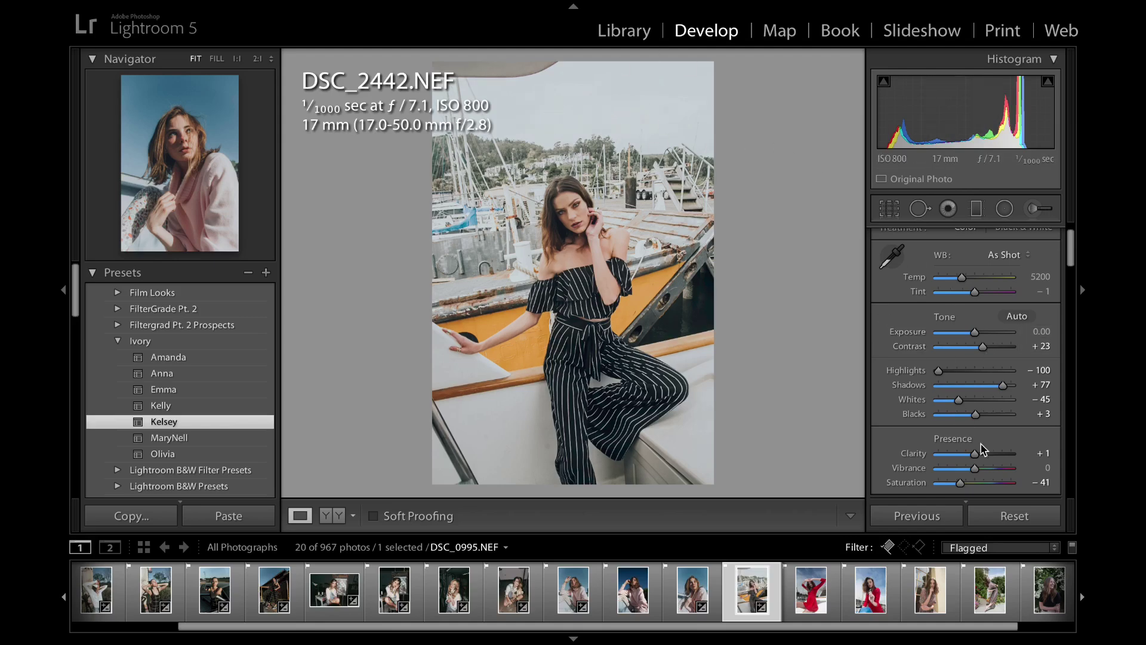
{"action": "scroll", "coordinate": [984, 449], "scroll_direction": "down", "scroll_amount": 5}
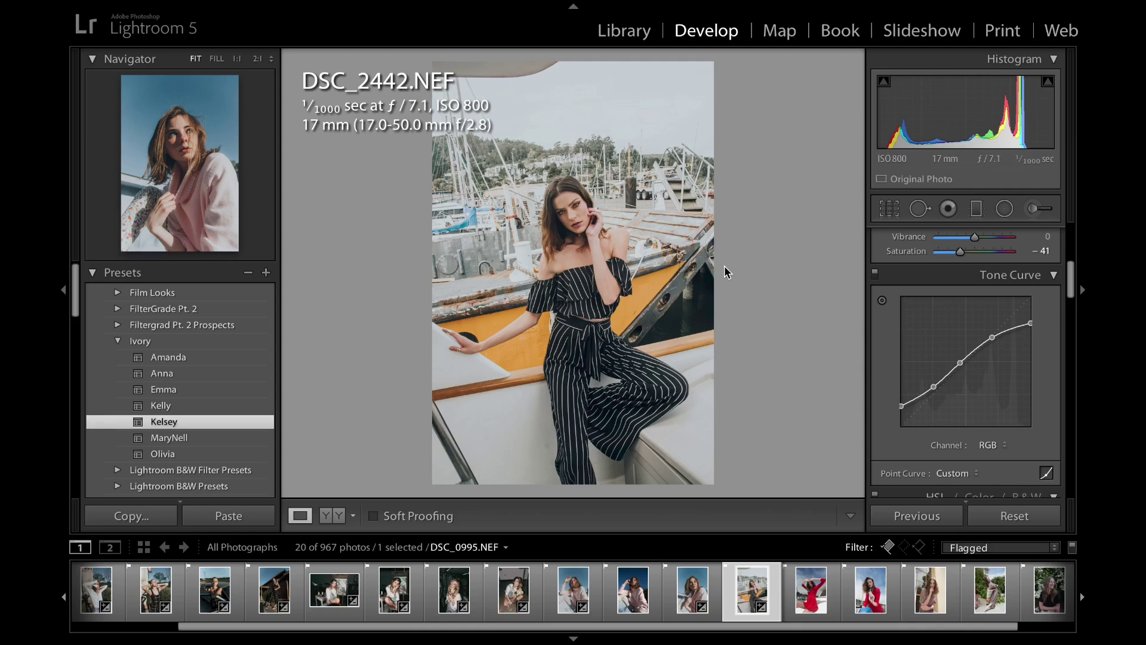
{"action": "scroll", "coordinate": [940, 337], "scroll_direction": "up", "scroll_amount": 5}
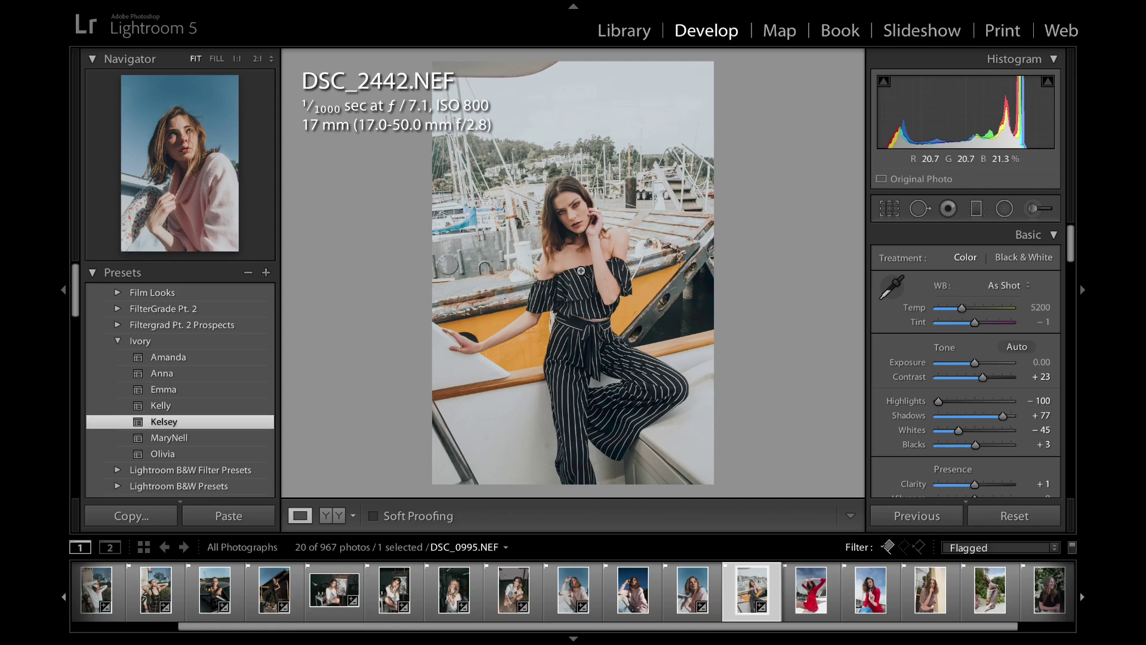
- Lift the tone curve's midtones slightly, lower Whites to −52, and compare Before/After
{"action": "scroll", "coordinate": [964, 389], "scroll_direction": "down", "scroll_amount": 5}
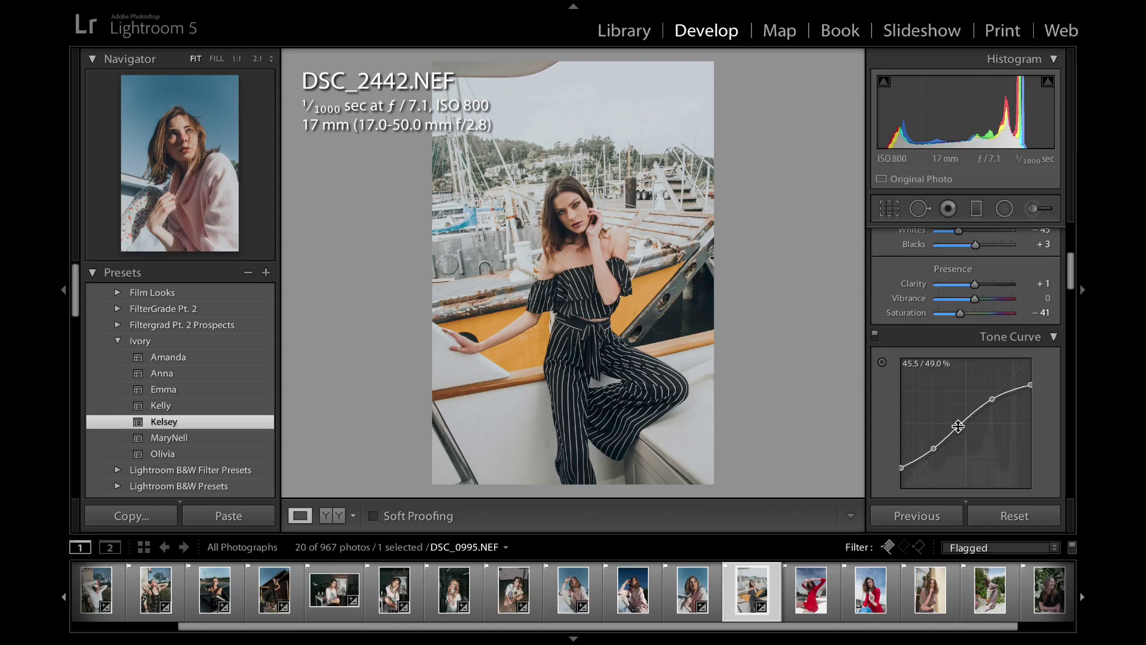
{"action": "left_click", "coordinate": [962, 423]}
{"action": "left_click_drag", "start_coordinate": [960, 424], "coordinate": [961, 423]}
{"action": "scroll", "coordinate": [958, 370], "scroll_direction": "up", "scroll_amount": 4}
{"action": "left_click_drag", "start_coordinate": [956, 346], "coordinate": [953, 347]}
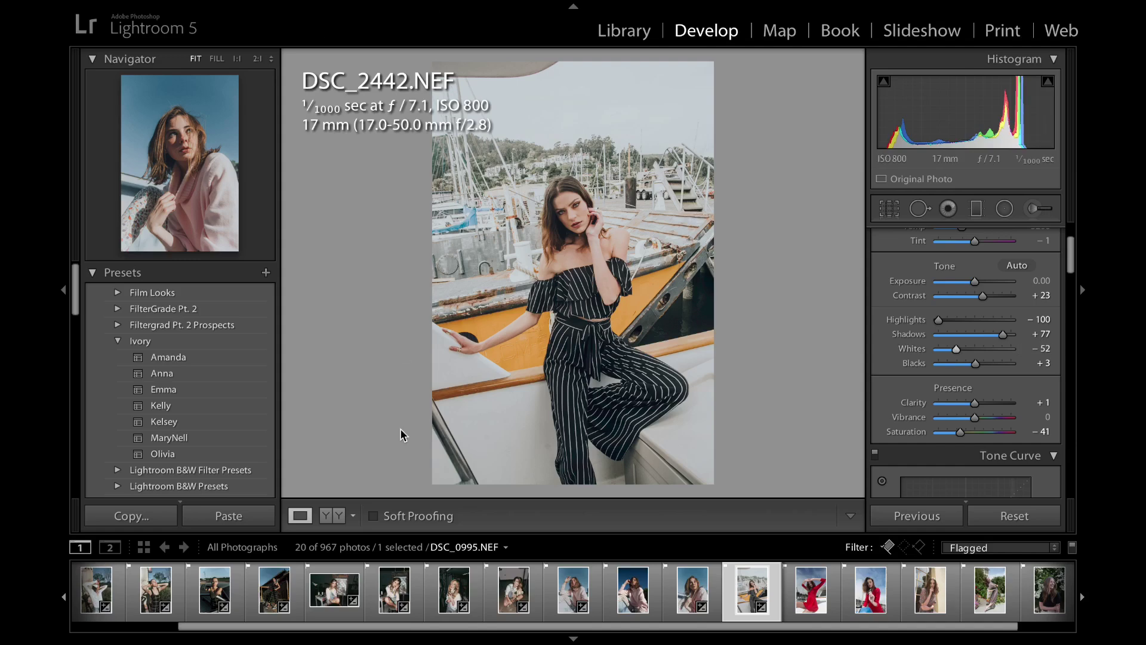
{"action": "key", "text": "backslash"}
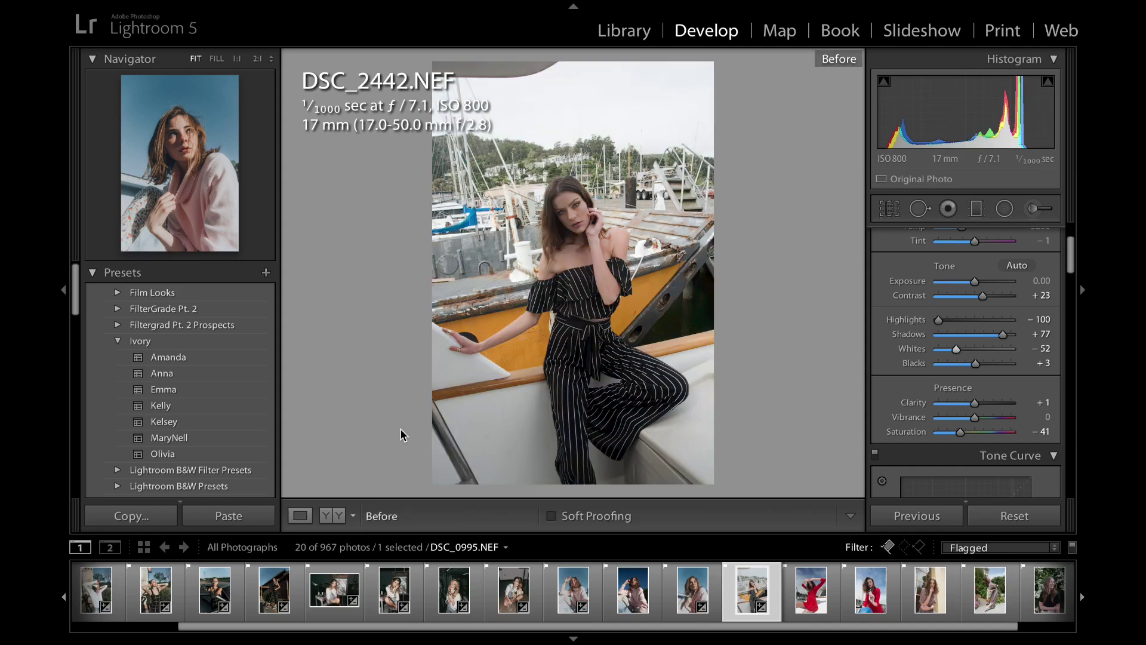
{"action": "key", "text": "backslash"}
{"action": "key", "text": "backslash"}
{"action": "key", "text": "backslash"}
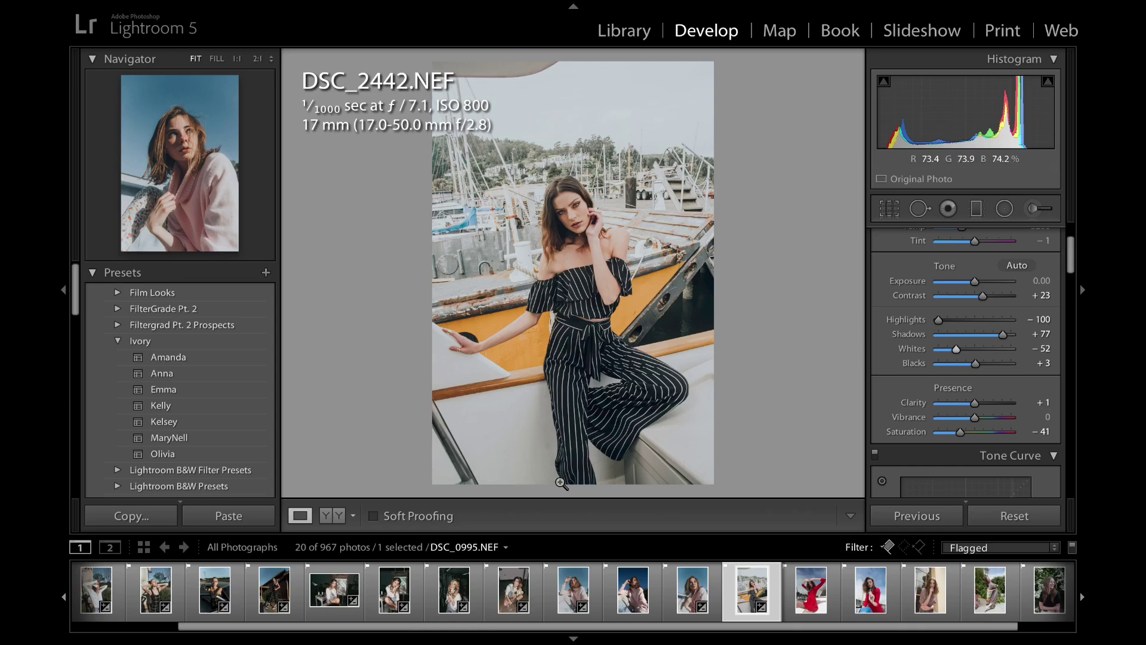
- Move to DSC_2845, apply the Ivory Kelly preset, raise Shadows to +96, and start a Radial Filter
{"action": "key", "text": "Right"}
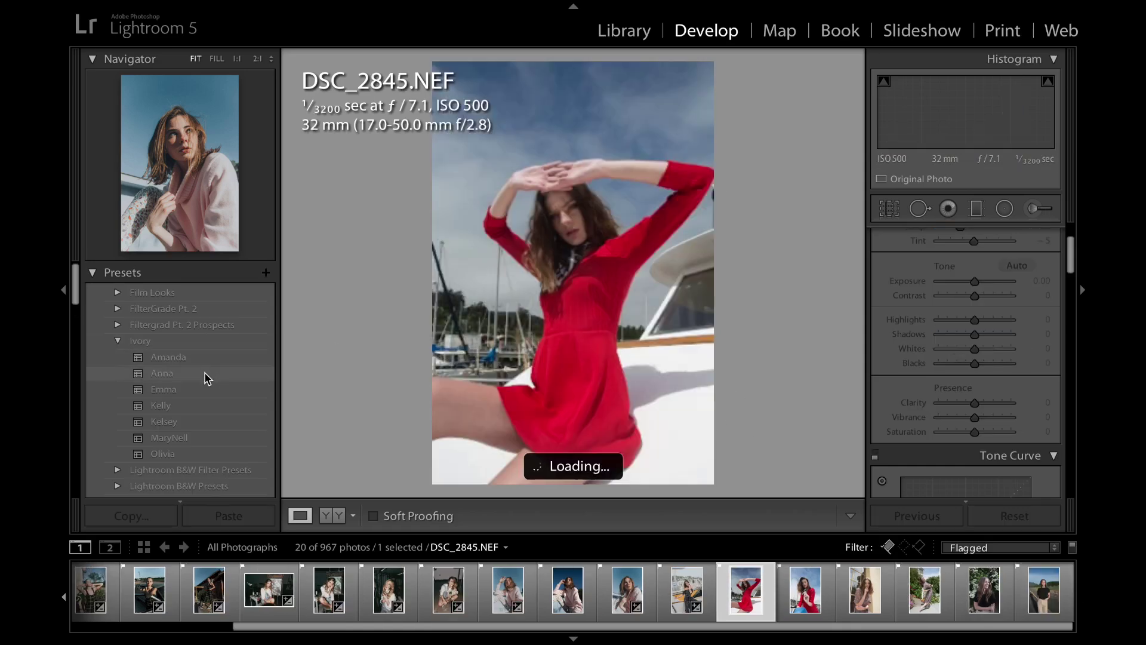
{"action": "left_click", "coordinate": [209, 411]}
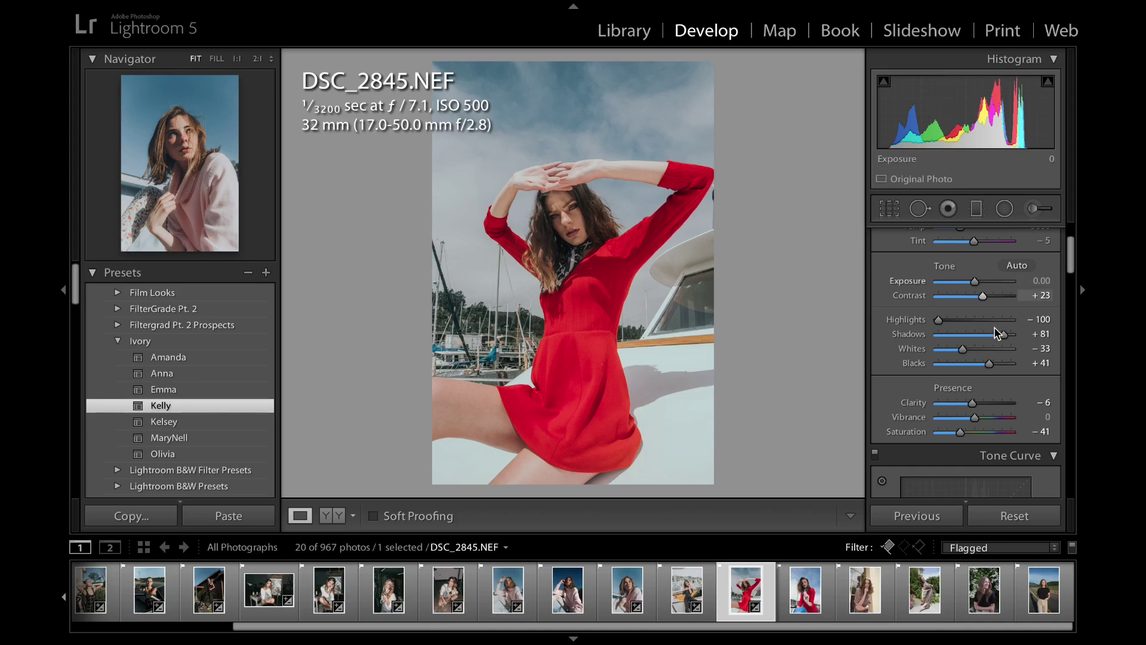
{"action": "left_click_drag", "start_coordinate": [1003, 334], "coordinate": [1010, 336]}
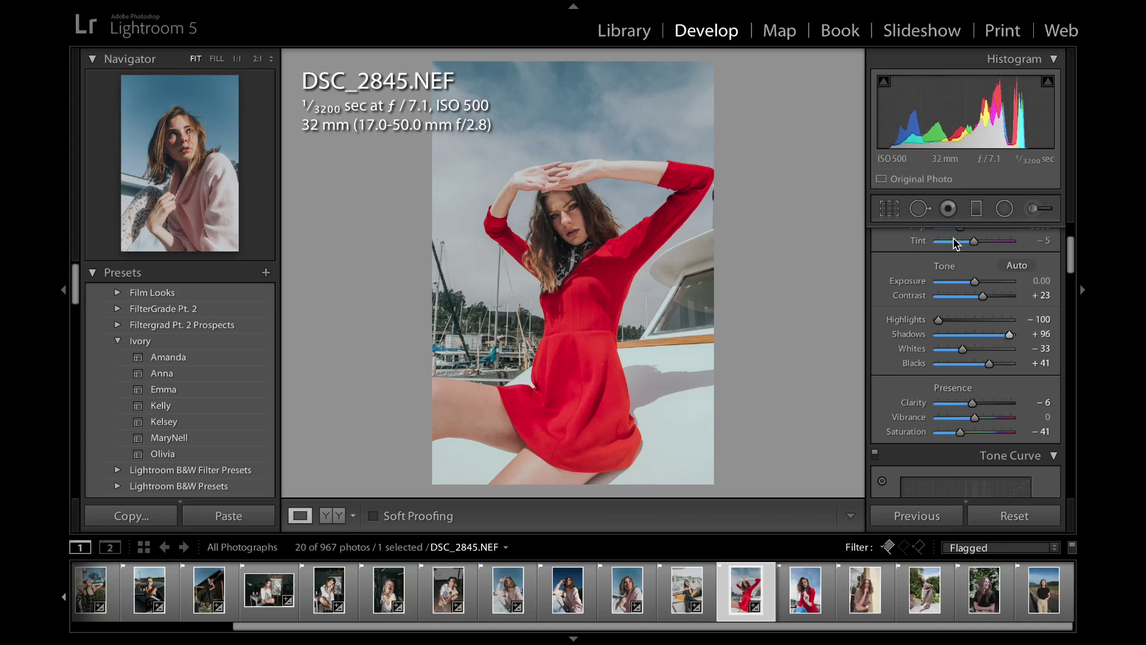
{"action": "left_click", "coordinate": [1006, 214]}
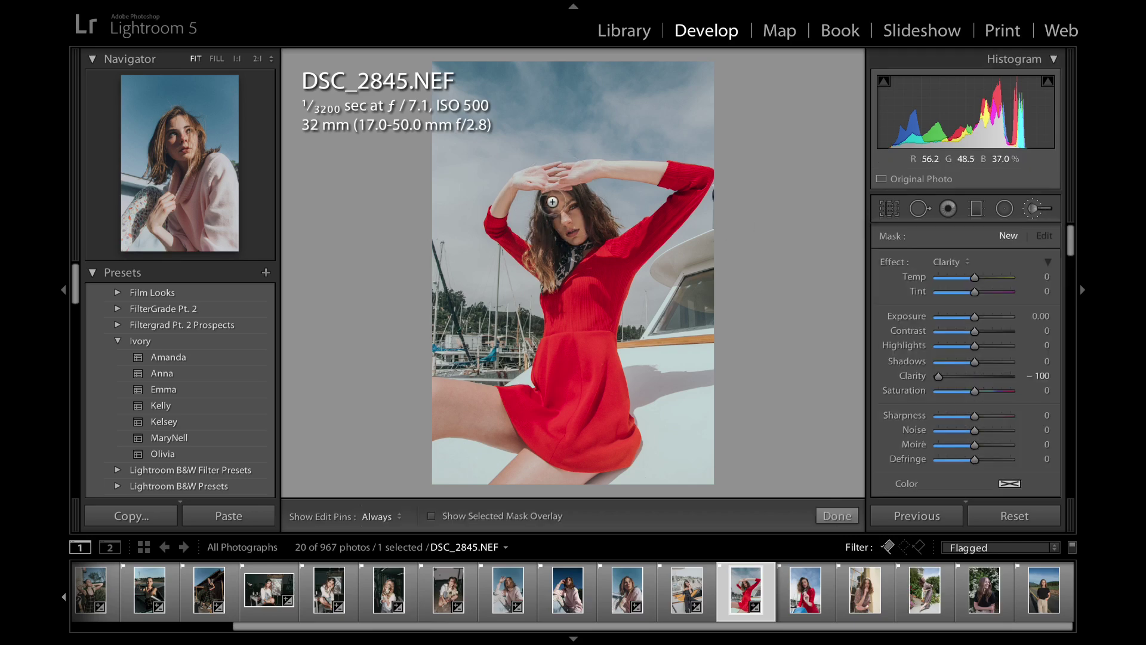
- Make the face brush a Dodge (Lighten) effect with Exposure 0.30, Shadows 18, Clarity 10, Sharpness 32
{"action": "key", "text": "h"}
{"action": "key", "text": "h"}
{"action": "left_click", "coordinate": [552, 202]}
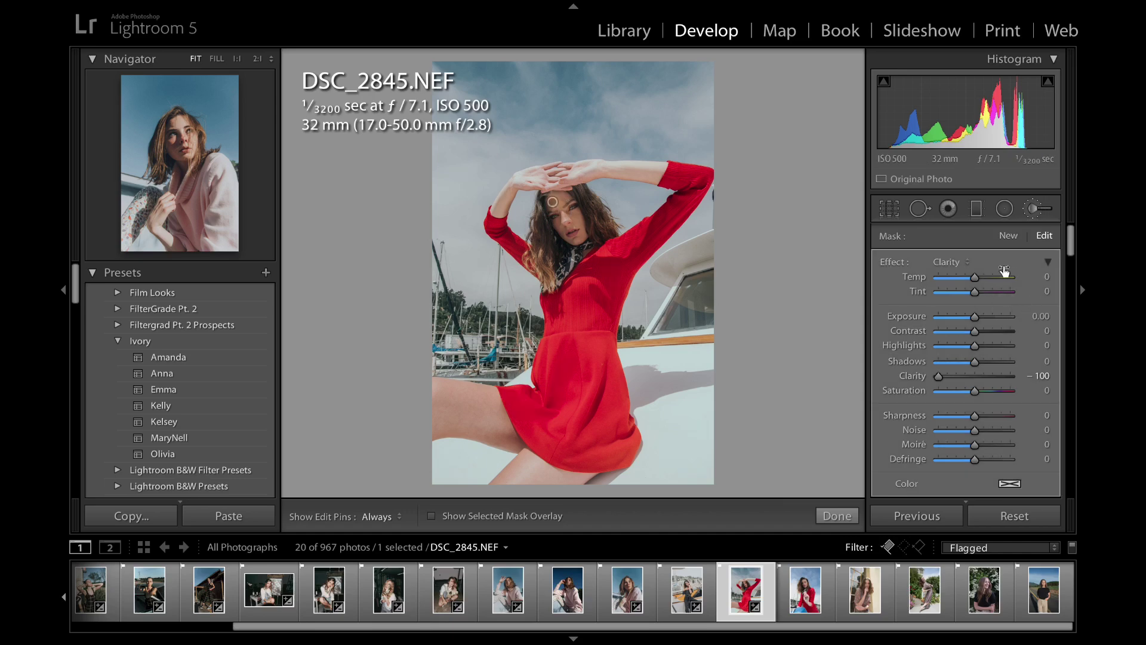
{"action": "left_click", "coordinate": [951, 264]}
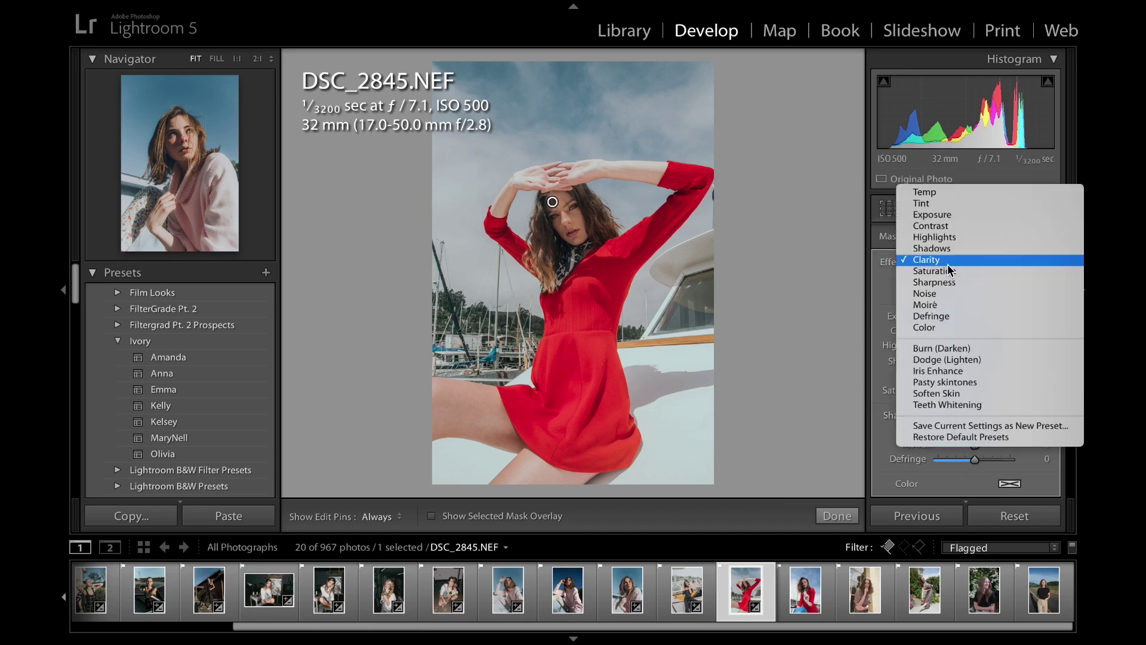
{"action": "left_click", "coordinate": [954, 358]}
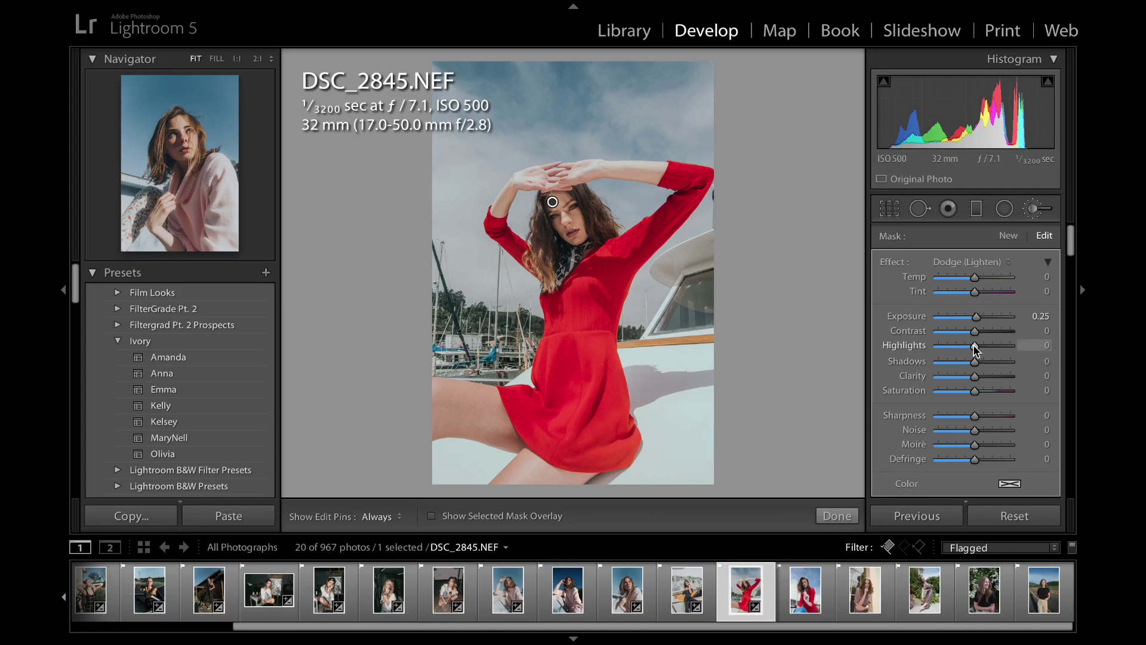
{"action": "left_click_drag", "start_coordinate": [975, 361], "coordinate": [980, 380]}
{"action": "scroll", "coordinate": [978, 382], "scroll_direction": "down", "scroll_amount": 3}
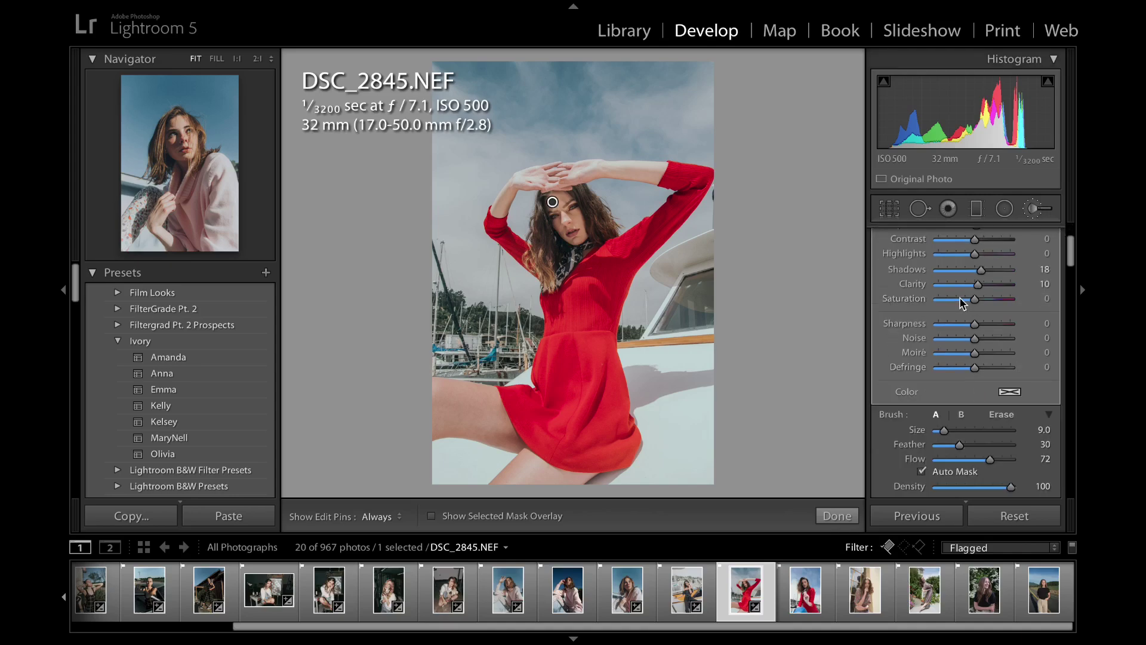
{"action": "left_click_drag", "start_coordinate": [976, 324], "coordinate": [991, 328]}
{"action": "scroll", "coordinate": [988, 327], "scroll_direction": "up", "scroll_amount": 3}
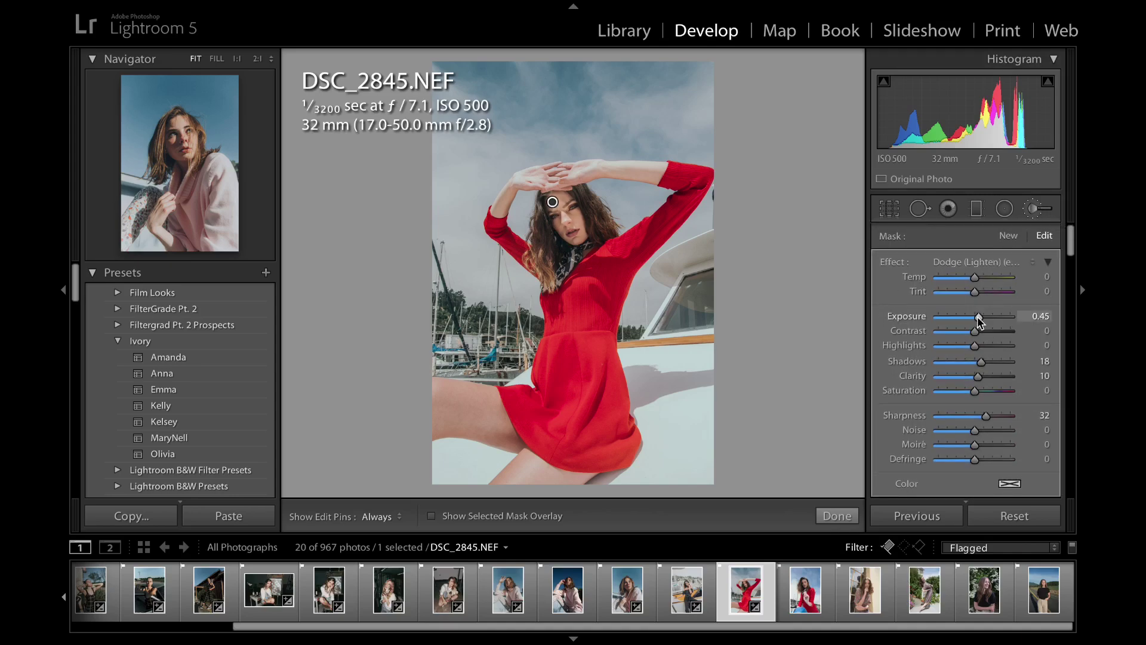
{"action": "left_click_drag", "start_coordinate": [980, 322], "coordinate": [978, 323]}
- Finish the brush edit, compare Before/After, and inspect the raised arm at 1:1 before returning to Fit
{"action": "left_click", "coordinate": [838, 515]}
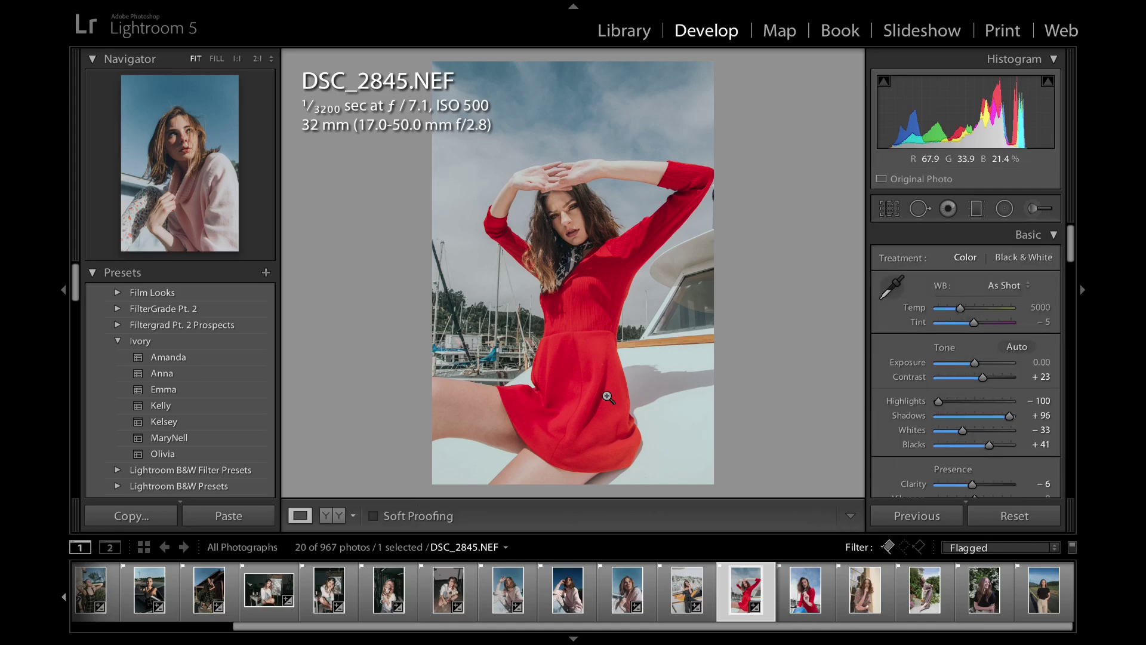
{"action": "key", "text": "backslash"}
{"action": "key", "text": "backslash"}
{"action": "key", "text": "backslash"}
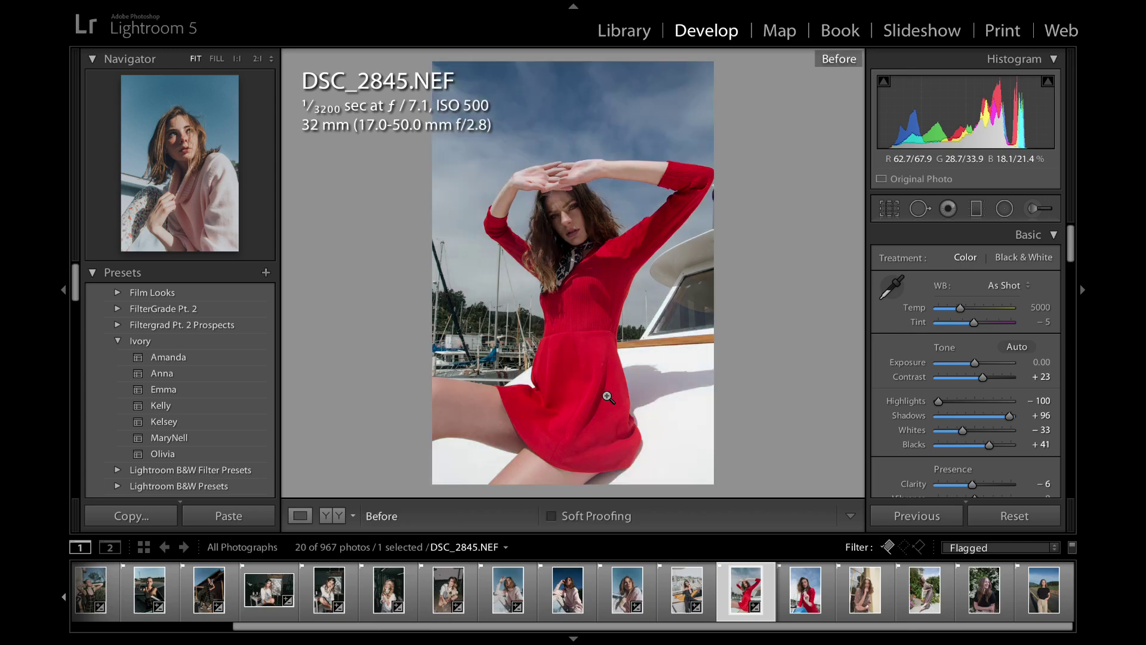
{"action": "key", "text": "backslash"}
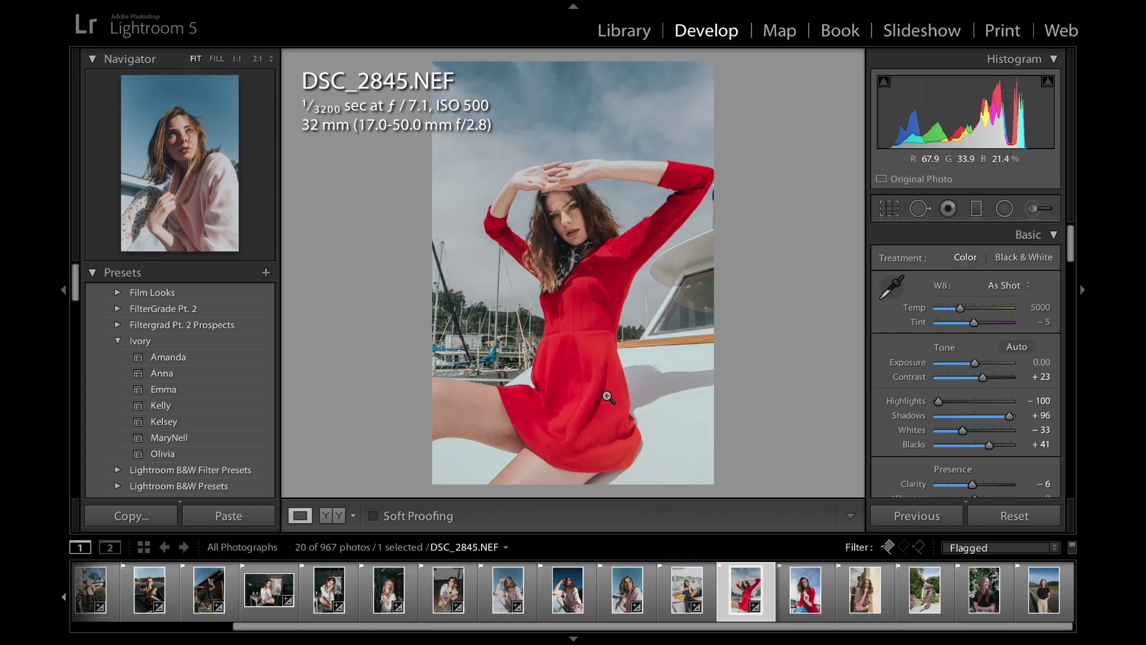
{"action": "left_click", "coordinate": [621, 180]}
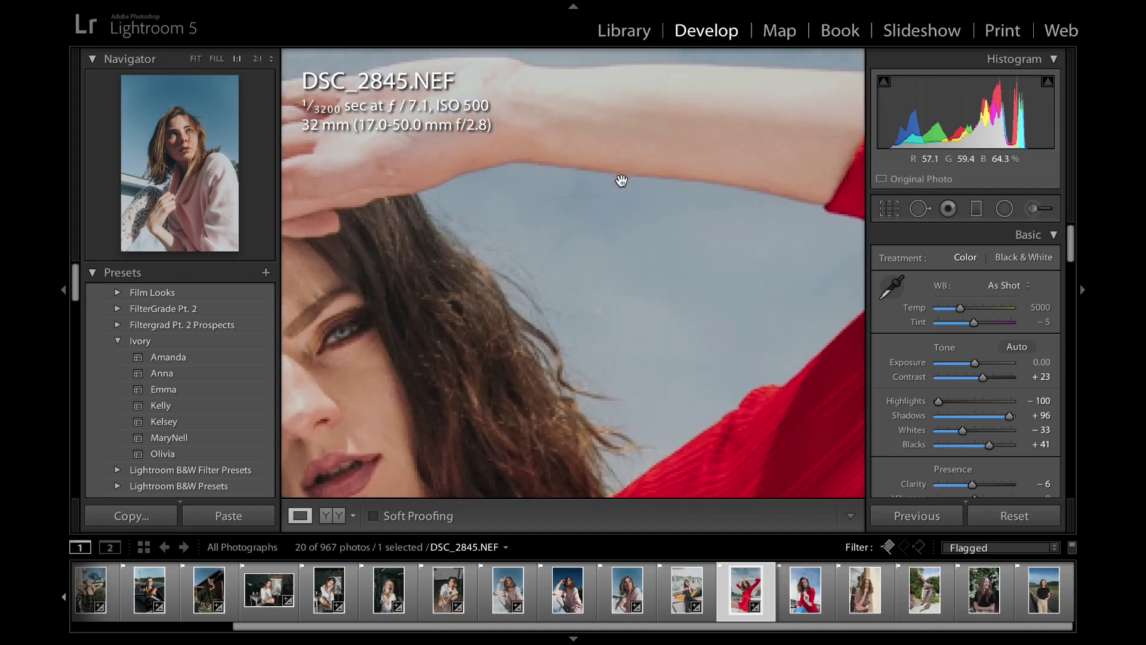
{"action": "left_click_drag", "start_coordinate": [622, 182], "coordinate": [647, 294]}
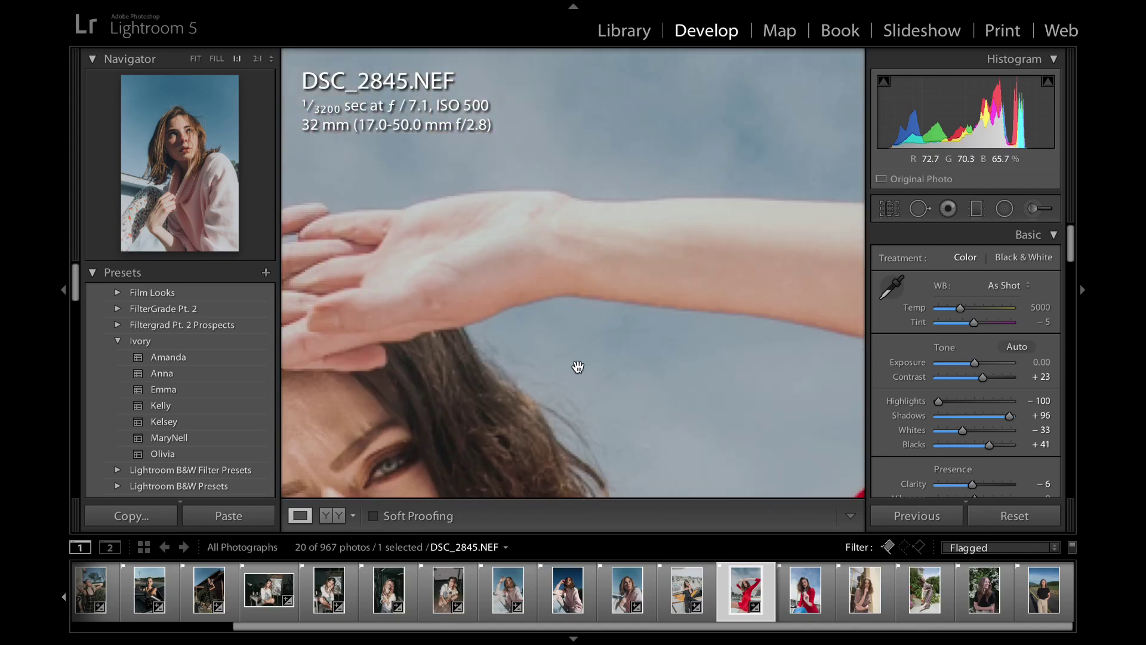
{"action": "left_click", "coordinate": [552, 286]}
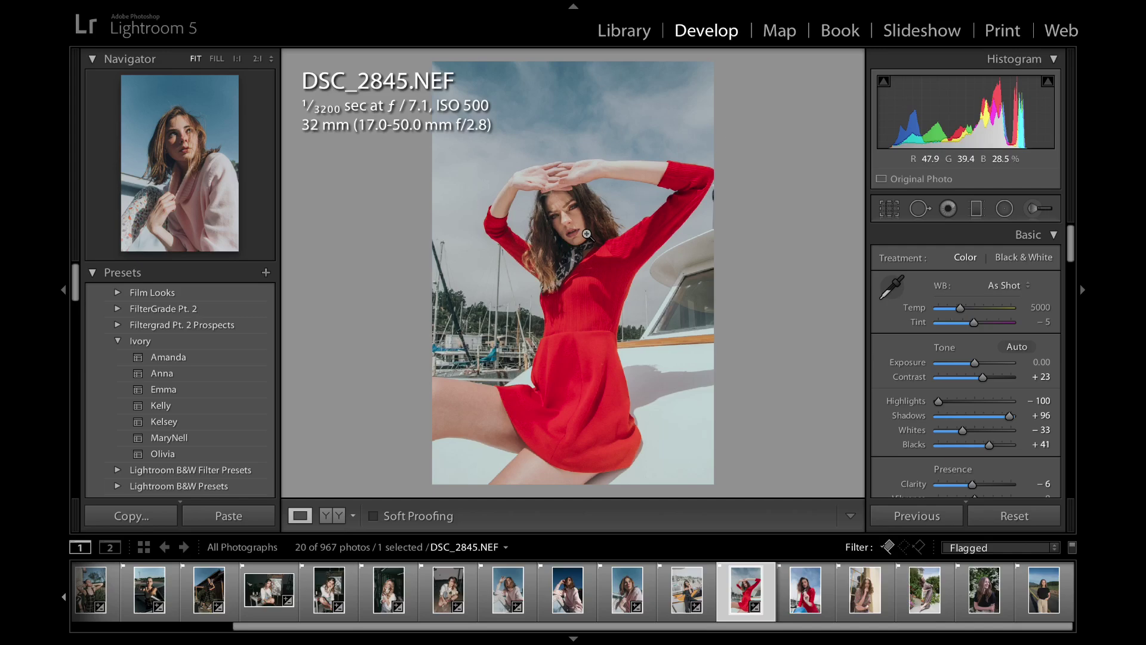
- On the next photo, DSC_2968, try the Emma preset and then settle on Ivory Kelly
{"action": "key", "text": "Right"}
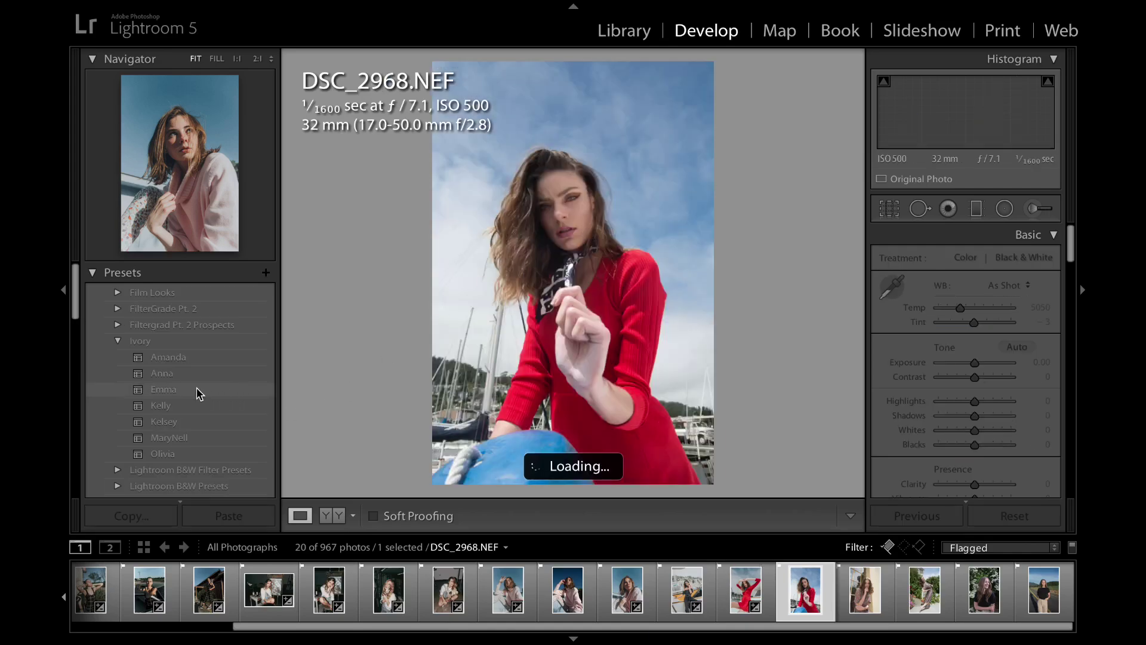
{"action": "left_click", "coordinate": [197, 390]}
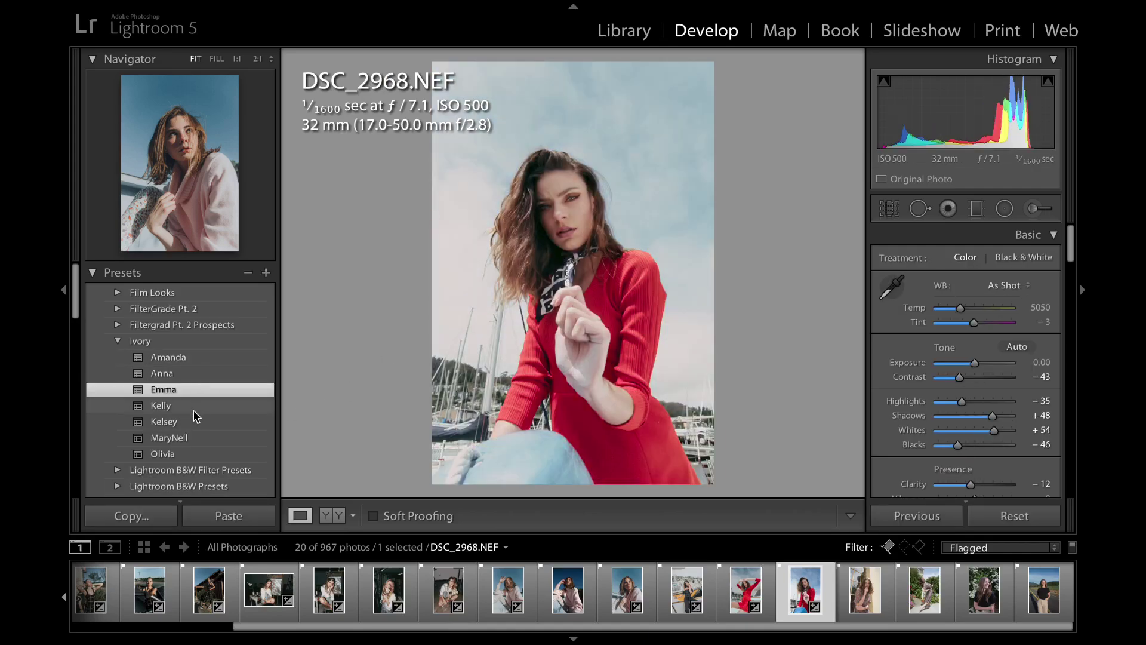
{"action": "left_click", "coordinate": [195, 411]}
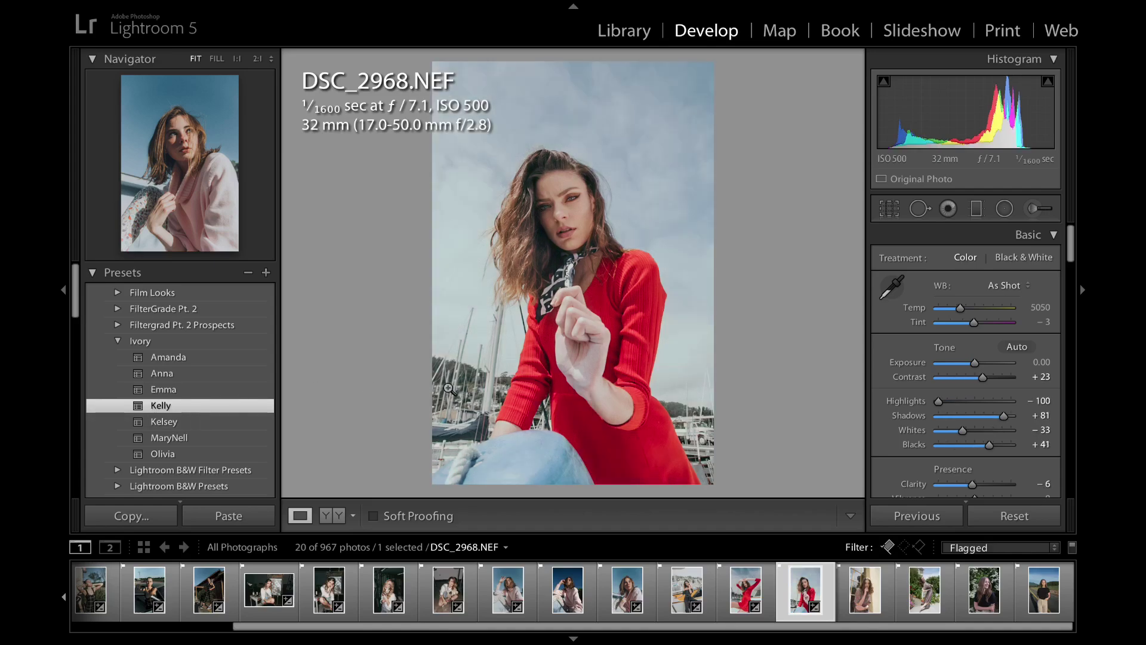
- Apply the Kelsey preset to DSC_2442, then open DSC_3053
{"action": "left_click", "coordinate": [686, 588]}
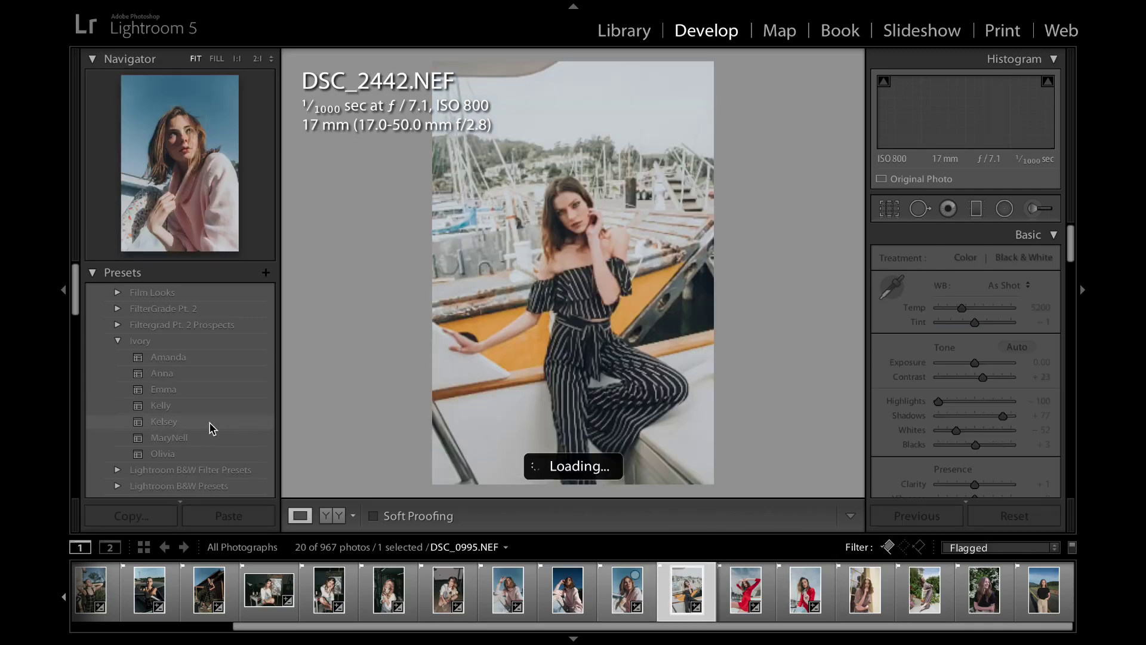
{"action": "left_click", "coordinate": [211, 427]}
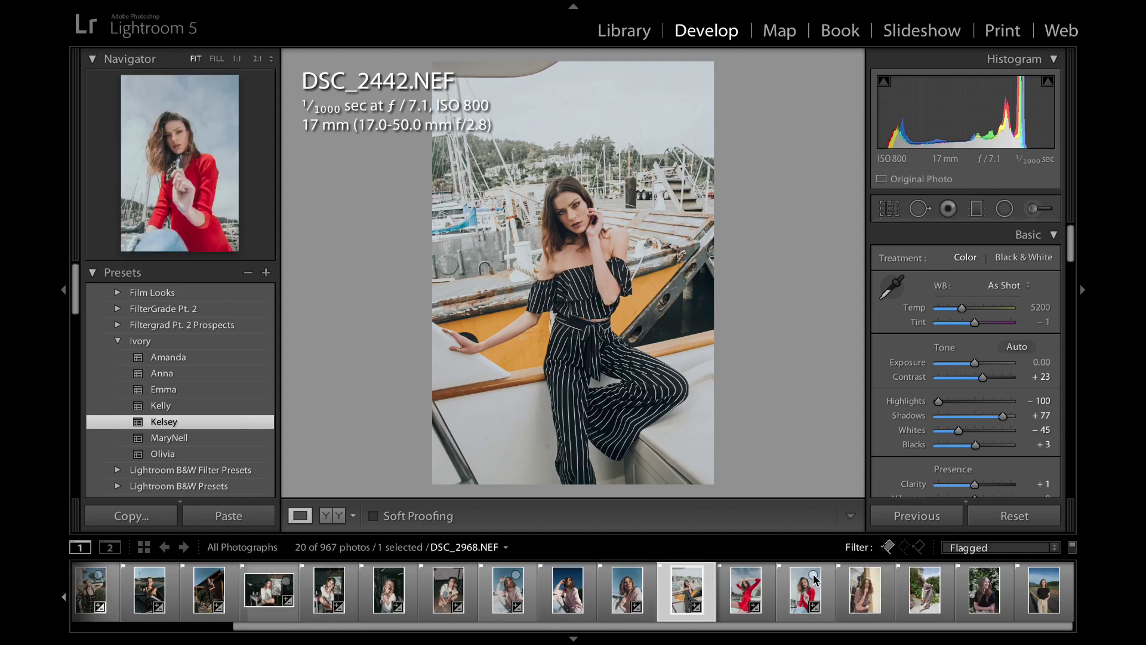
{"action": "left_click", "coordinate": [865, 590]}
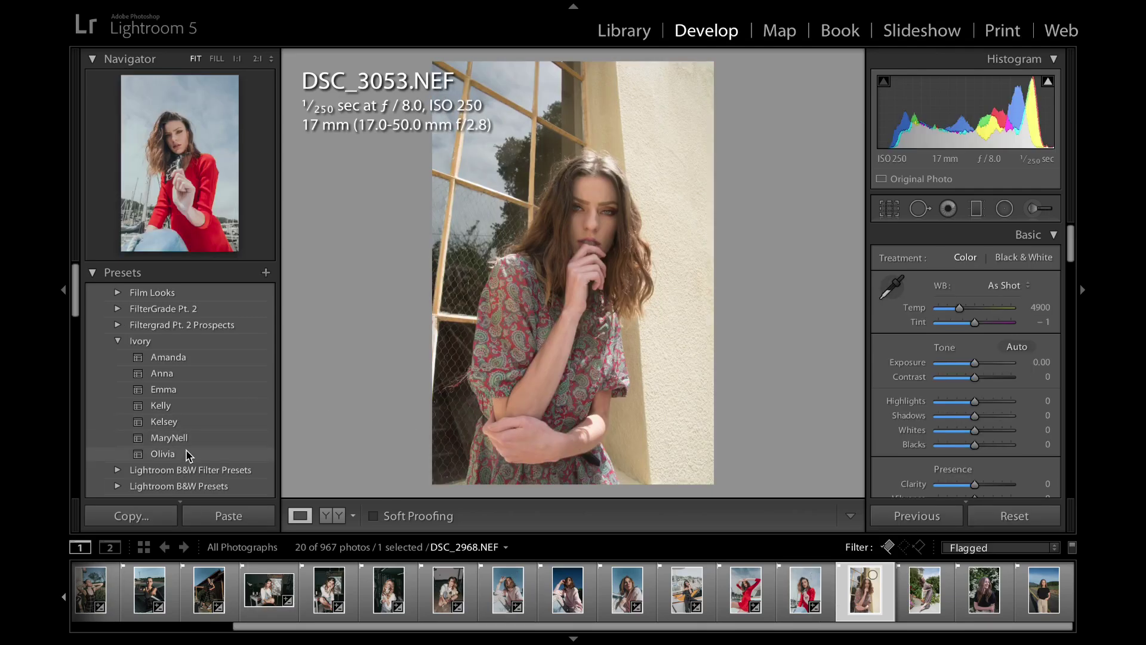
- Try the Olivia preset on DSC_3053, comparing it twice against the original
{"action": "left_click", "coordinate": [188, 455]}
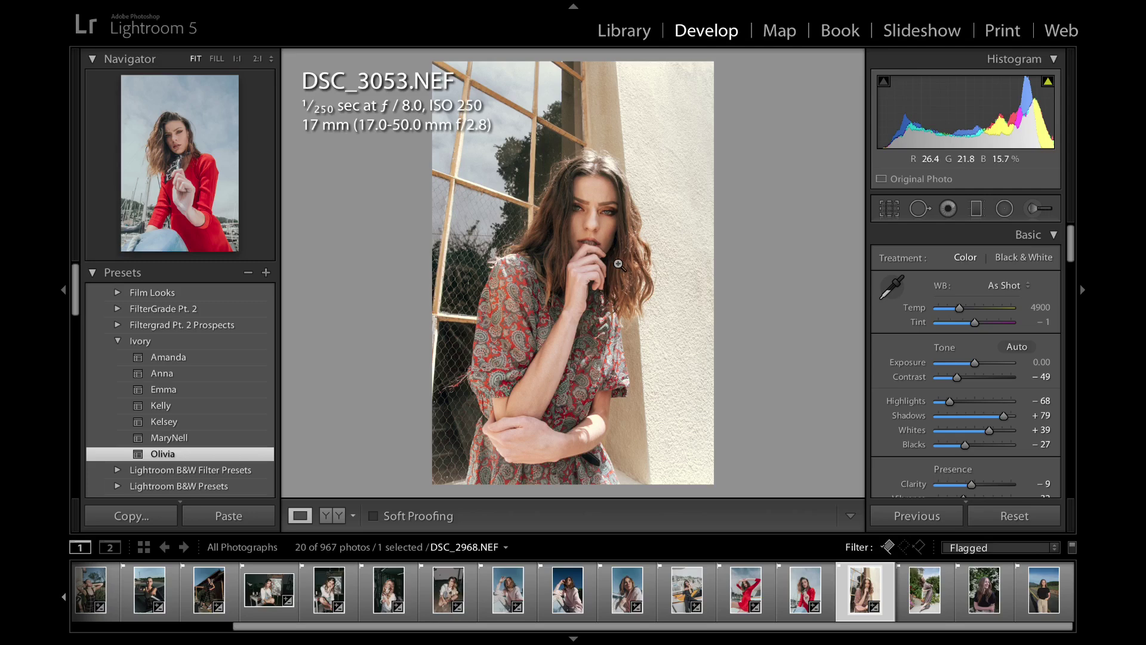
{"action": "key", "text": "backslash"}
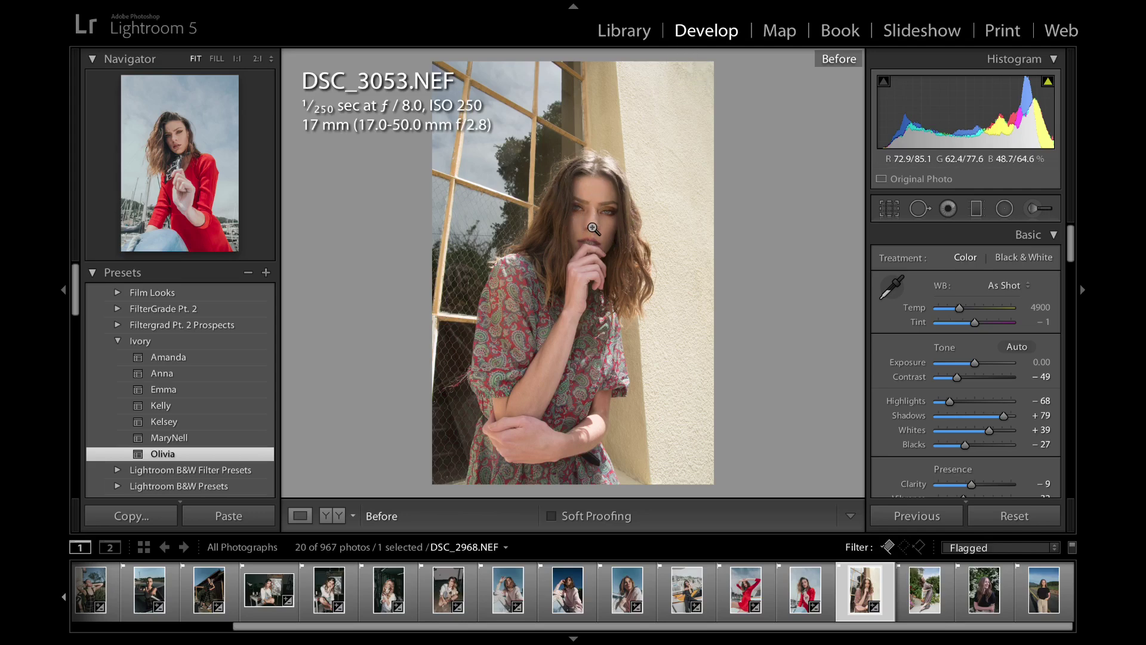
{"action": "key", "text": "backslash"}
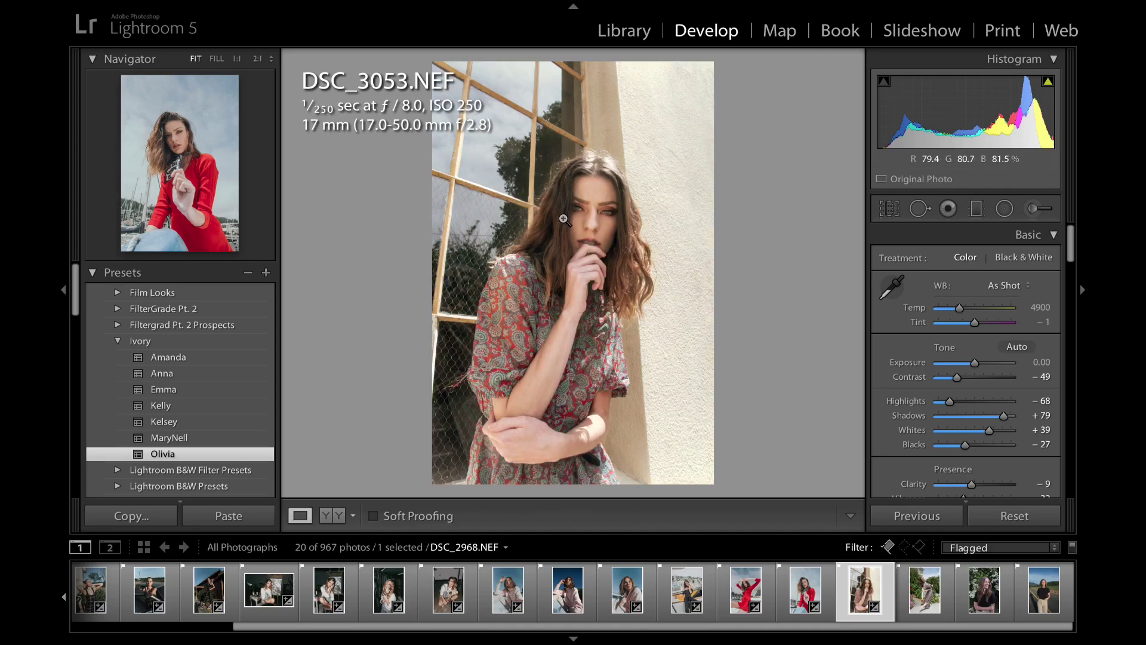
{"action": "key", "text": "backslash"}
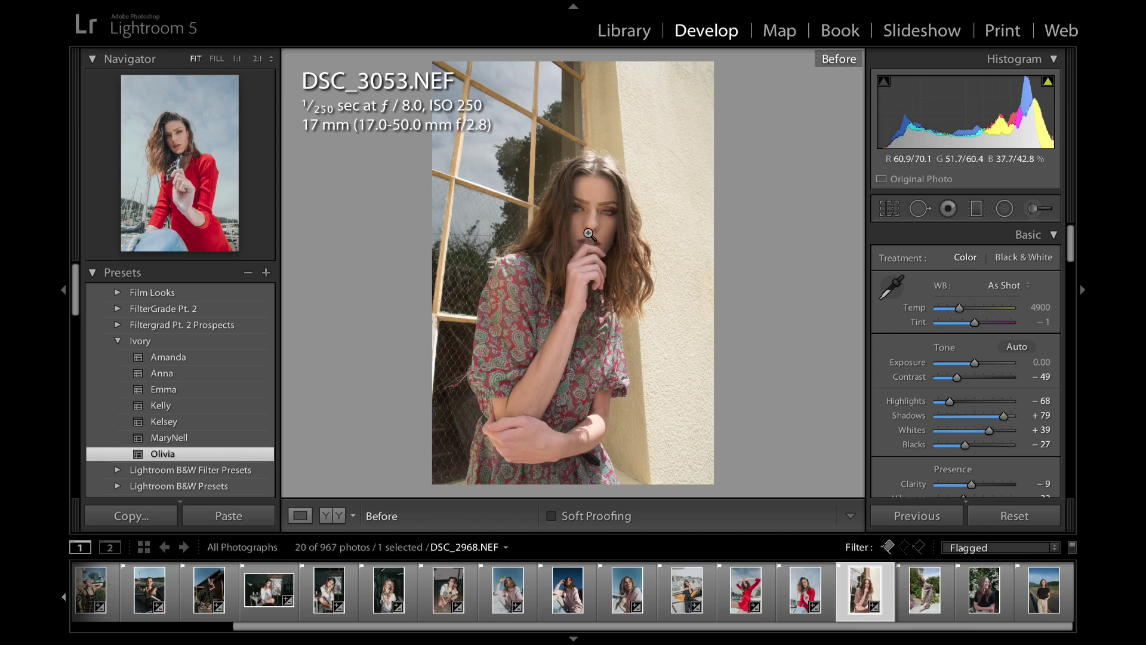
{"action": "key", "text": "backslash"}
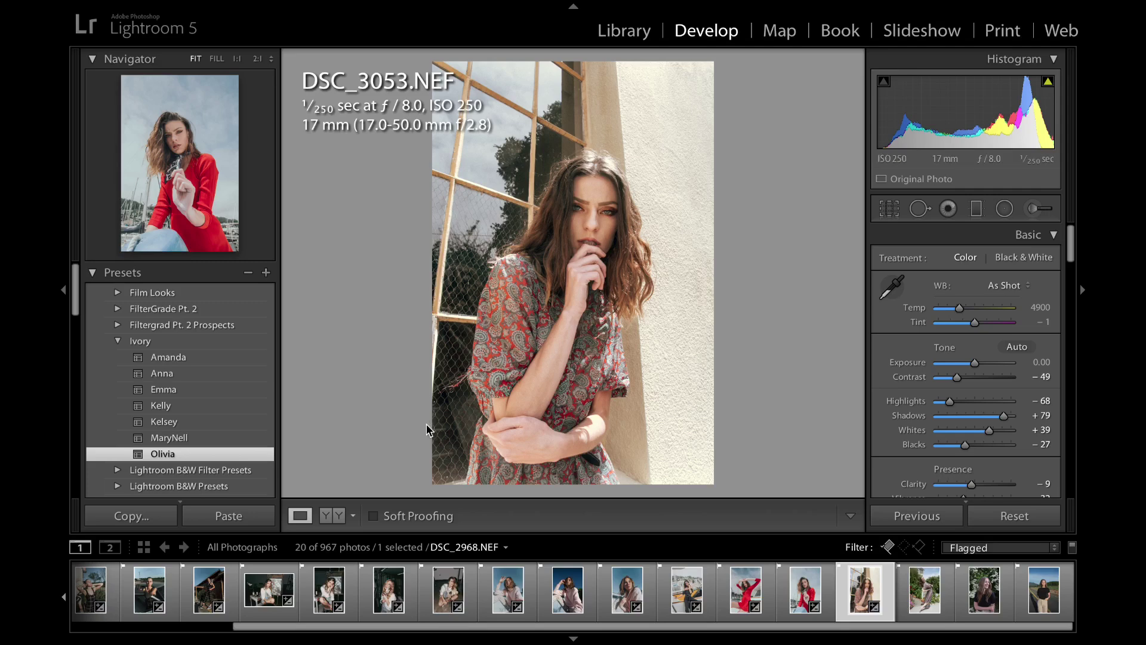
- Switch to the Kelly preset with Exposure −0.35, then open DSC_3140
{"action": "left_click", "coordinate": [227, 404]}
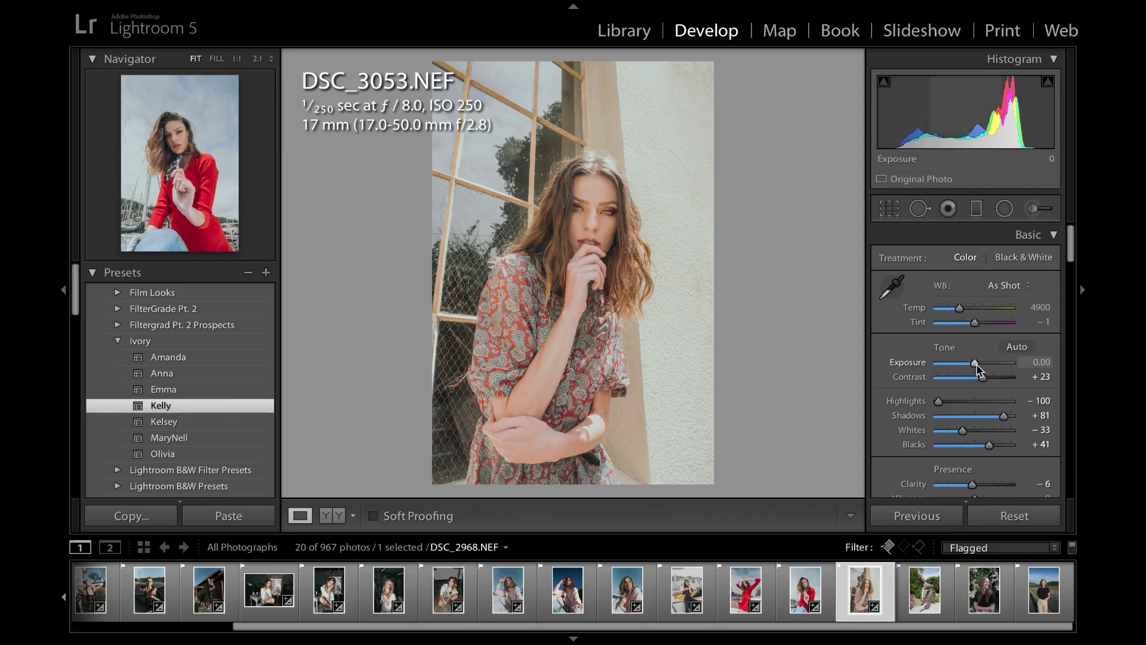
{"action": "left_click_drag", "start_coordinate": [976, 364], "coordinate": [985, 381]}
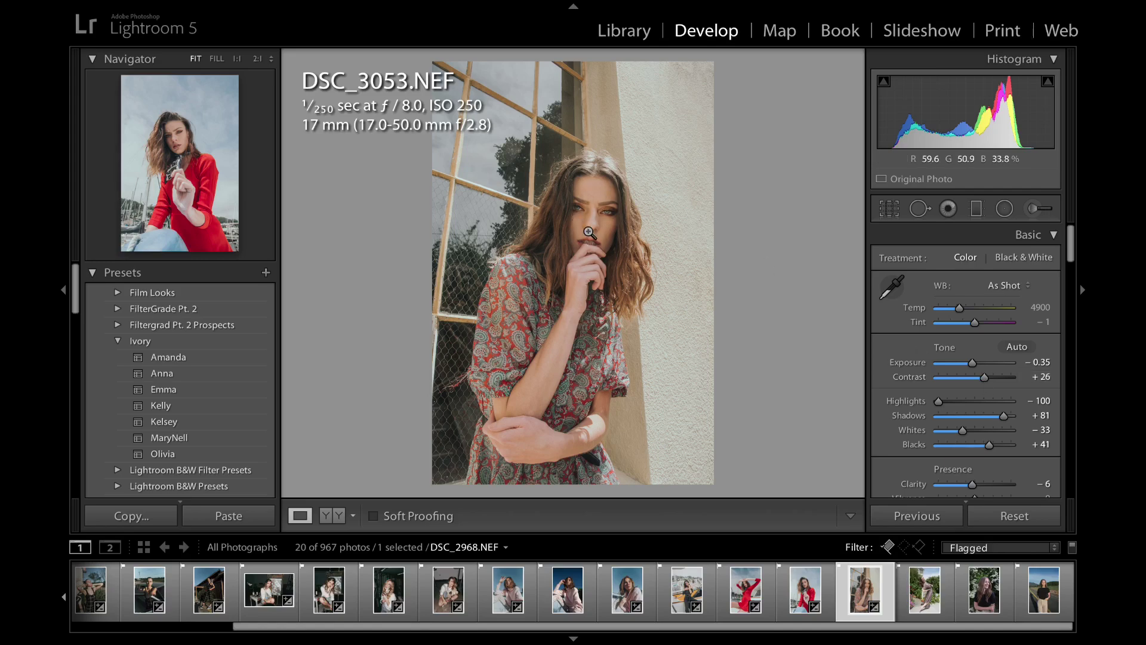
{"action": "left_click", "coordinate": [920, 605]}
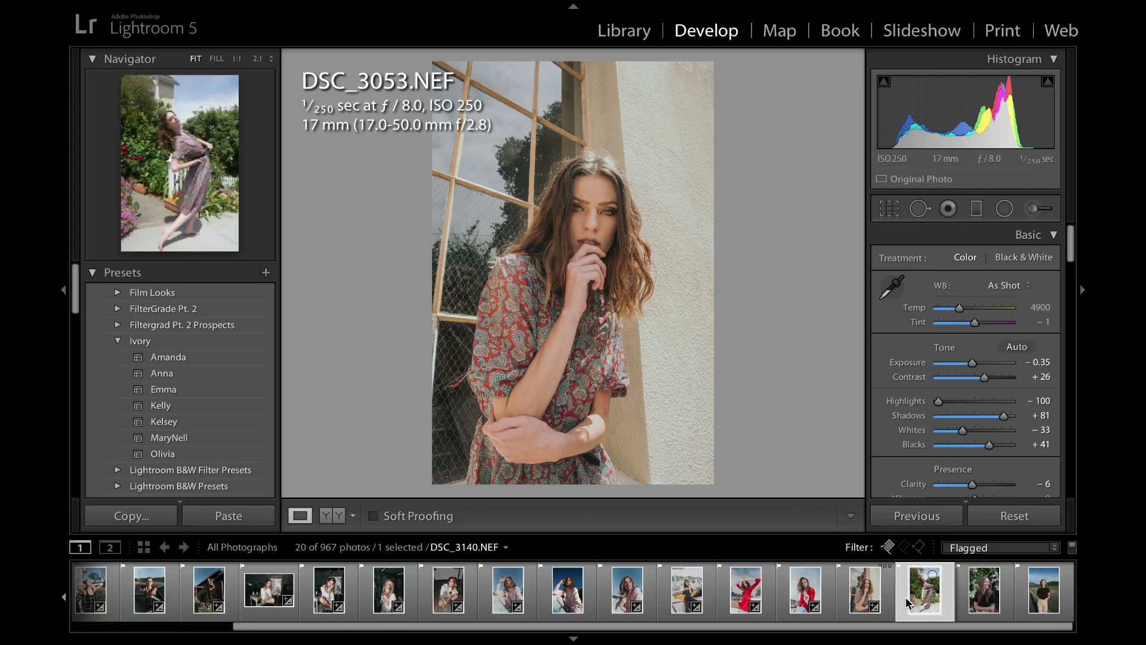
- Apply the Amanda preset to DSC_3140, set Exposure to −0.25, and warm Temp to 5211
{"action": "left_click", "coordinate": [191, 356]}
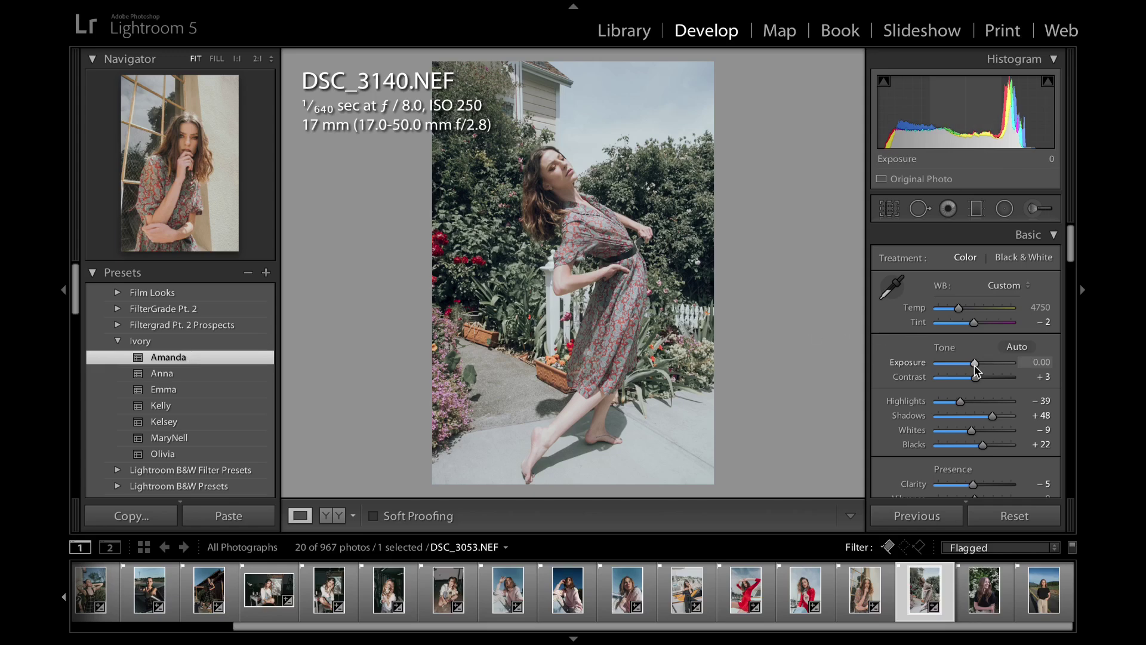
{"action": "left_click_drag", "start_coordinate": [976, 370], "coordinate": [974, 370]}
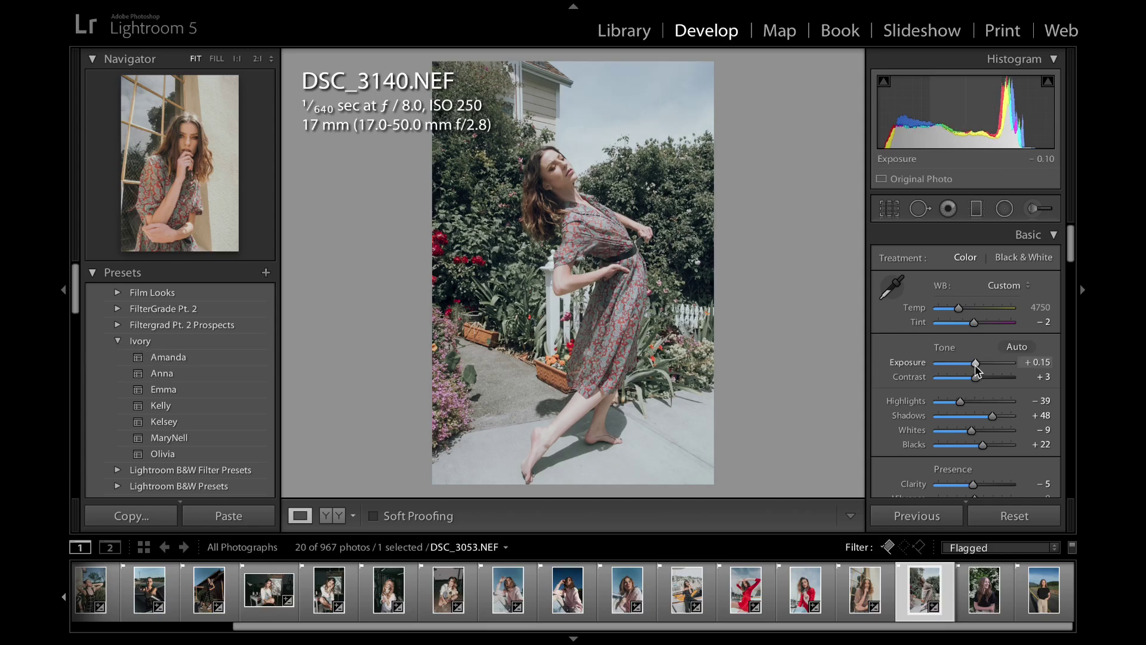
{"action": "left_click_drag", "start_coordinate": [975, 365], "coordinate": [973, 365]}
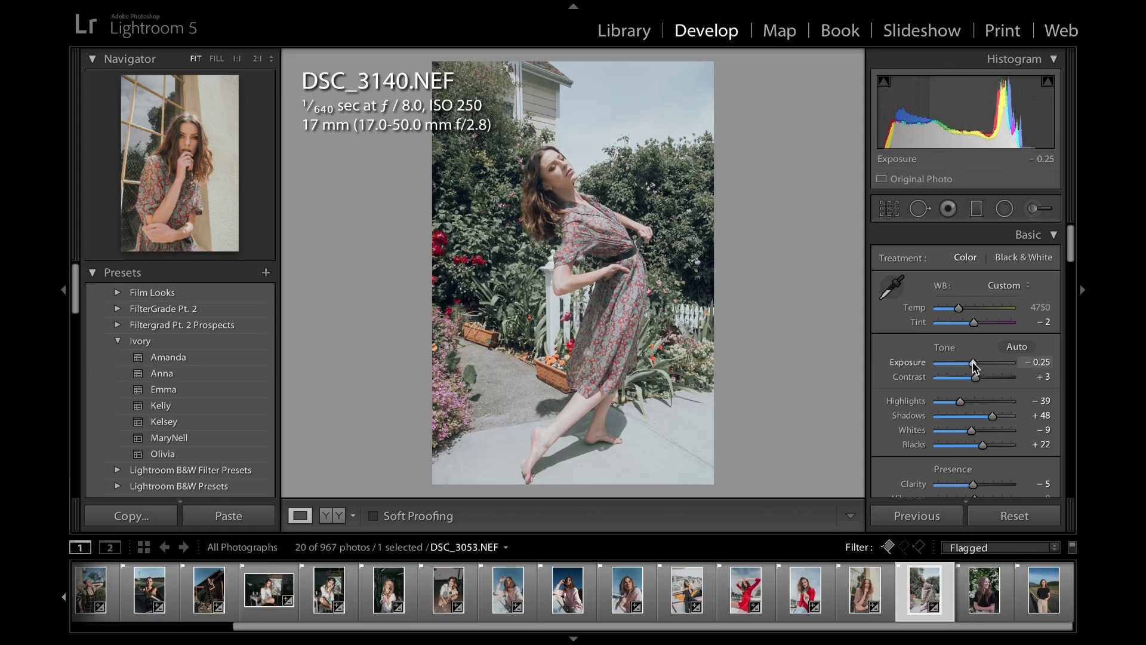
{"action": "left_click_drag", "start_coordinate": [960, 309], "coordinate": [962, 311]}
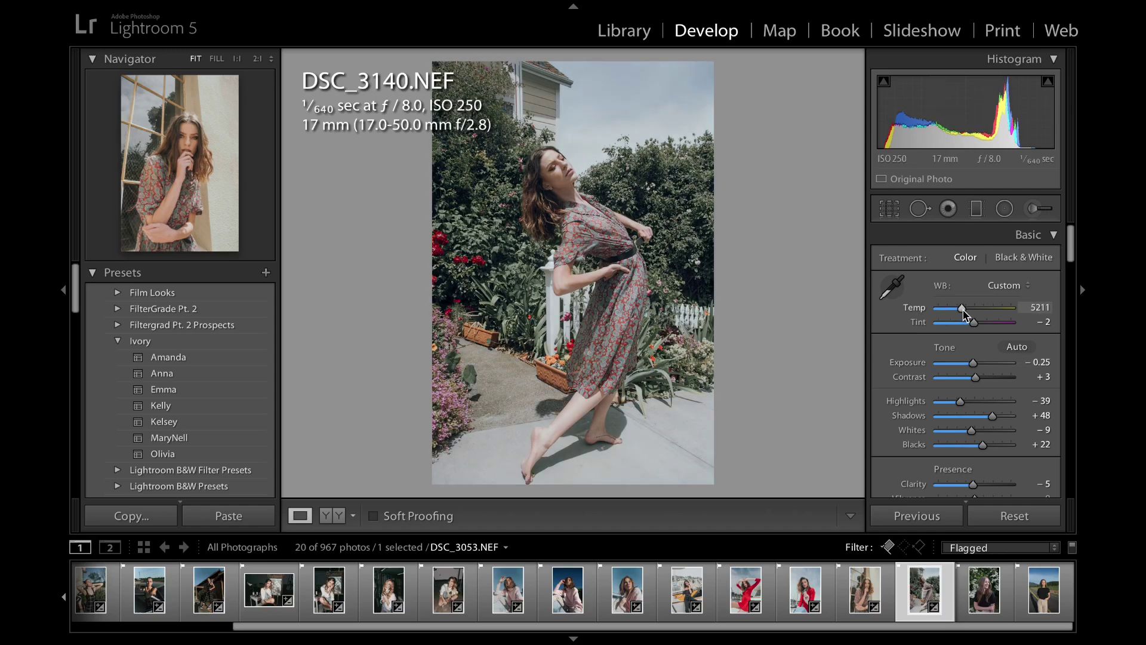
- Raise Orange saturation to +36 with the HSL targeted tool, then open DSC_5771
{"action": "scroll", "coordinate": [1013, 489], "scroll_direction": "down", "scroll_amount": 10}
{"action": "scroll", "coordinate": [1000, 478], "scroll_direction": "up", "scroll_amount": 4}
{"action": "scroll", "coordinate": [997, 475], "scroll_direction": "down", "scroll_amount": 2}
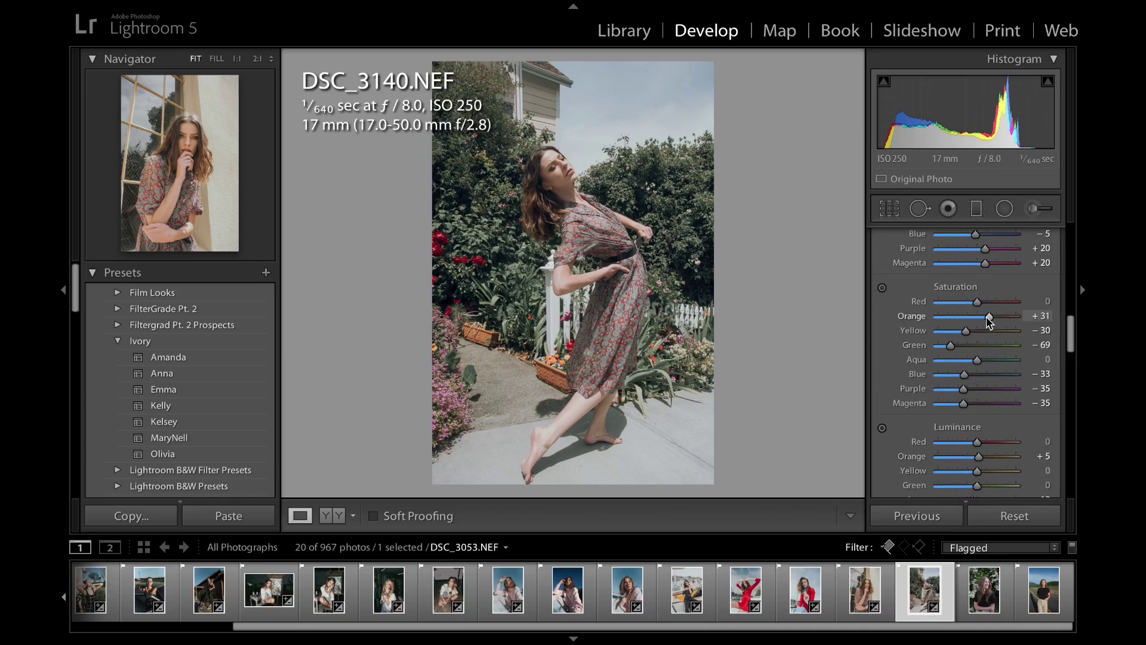
{"action": "left_click", "coordinate": [883, 289]}
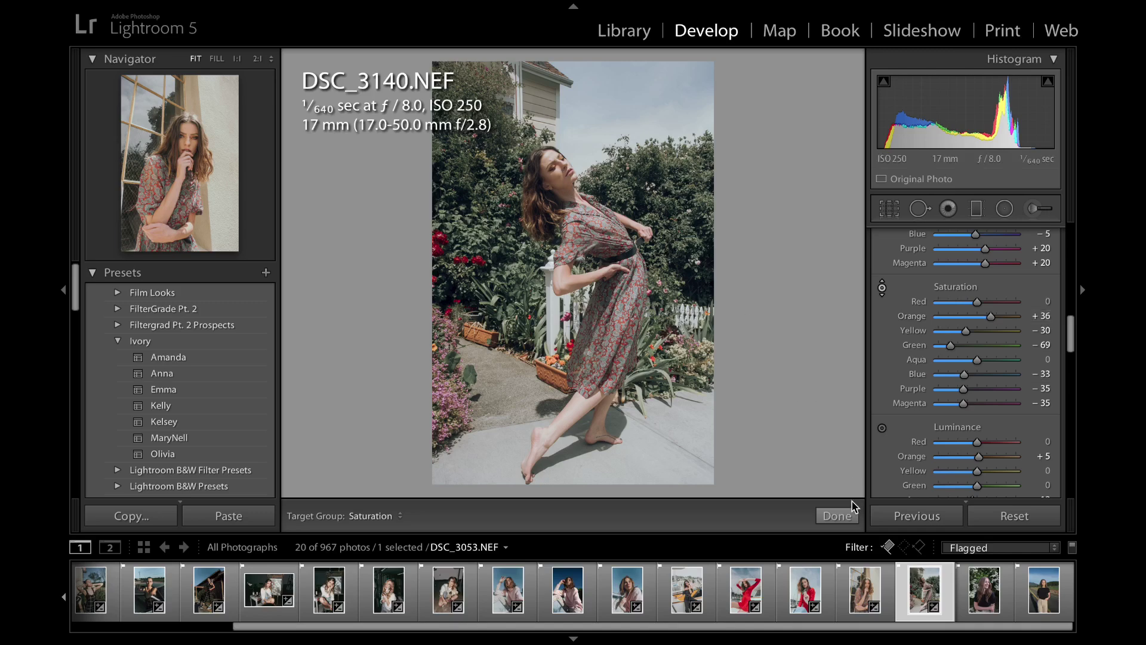
{"action": "left_click", "coordinate": [837, 516]}
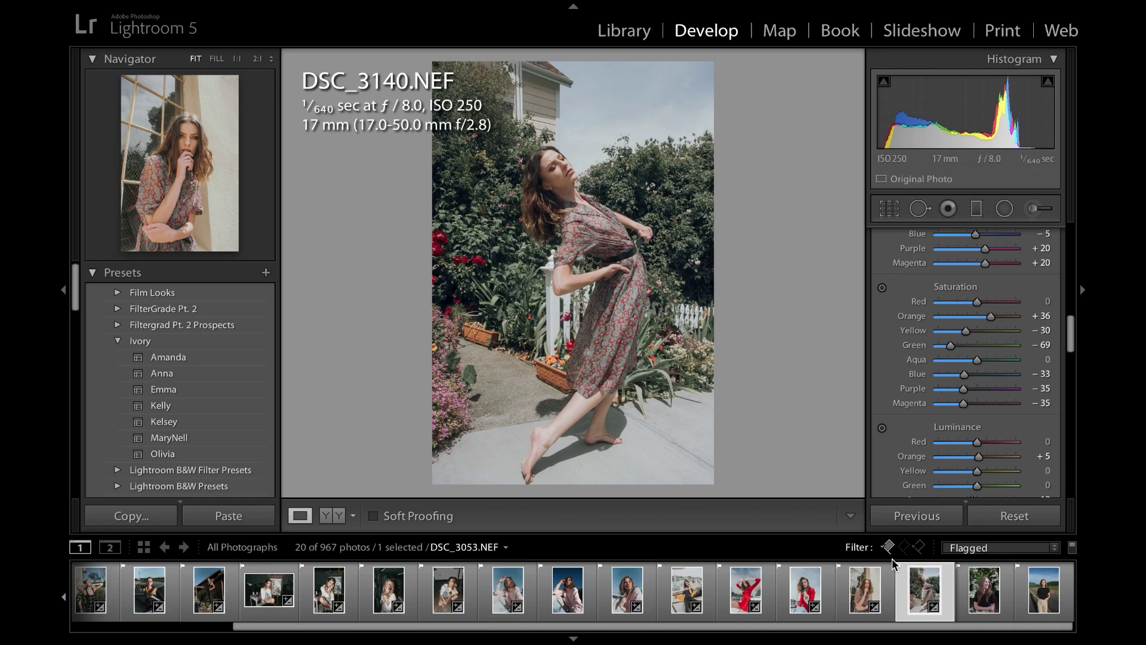
{"action": "left_click", "coordinate": [972, 608]}
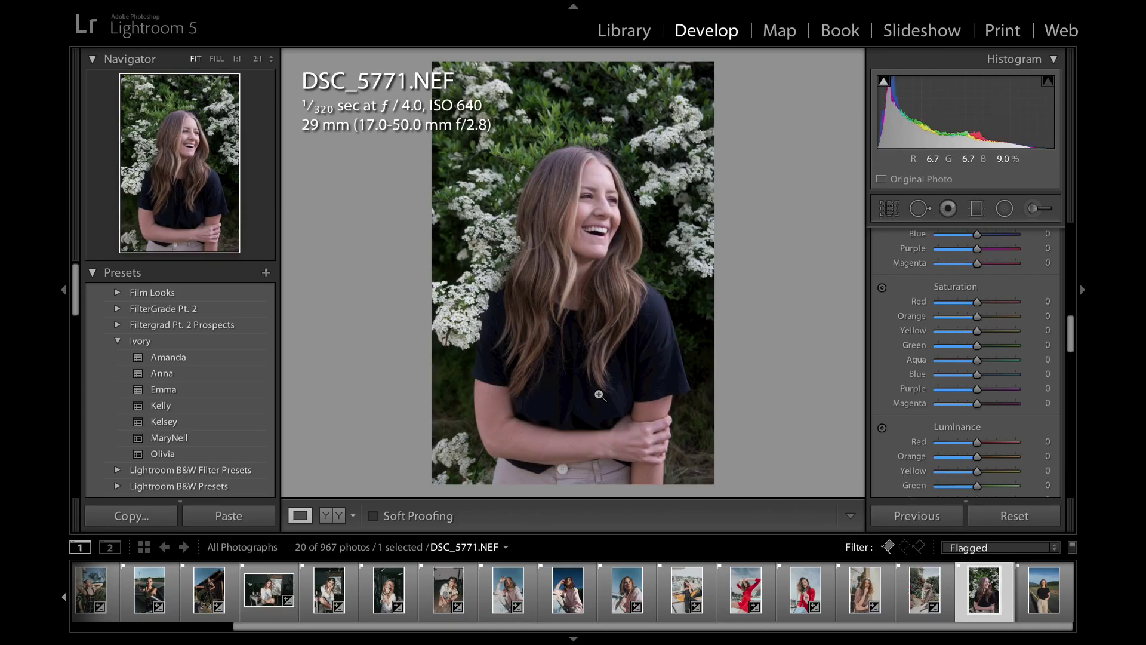
- Apply Ivory Kelly to DSC_5771 with Exposure +0.20, higher Whites and Contrast, then compare with the original
{"action": "left_click", "coordinate": [188, 401]}
{"action": "scroll", "coordinate": [955, 367], "scroll_direction": "up", "scroll_amount": 10}
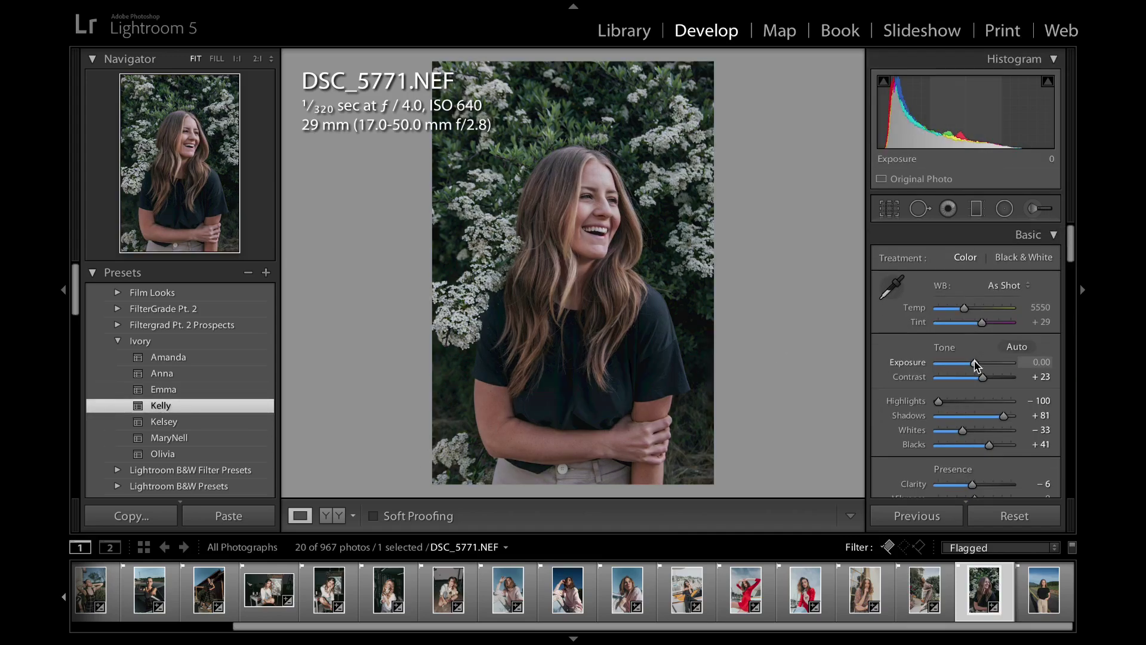
{"action": "left_click_drag", "start_coordinate": [976, 366], "coordinate": [977, 364]}
{"action": "left_click_drag", "start_coordinate": [964, 430], "coordinate": [969, 435]}
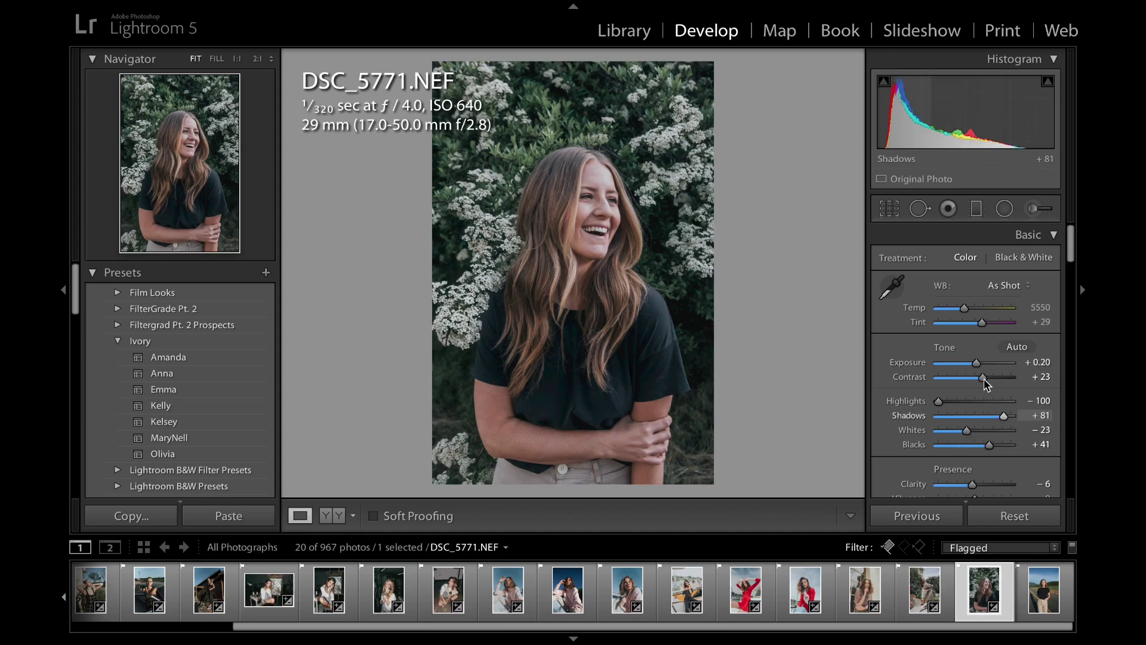
{"action": "left_click_drag", "start_coordinate": [985, 380], "coordinate": [986, 380]}
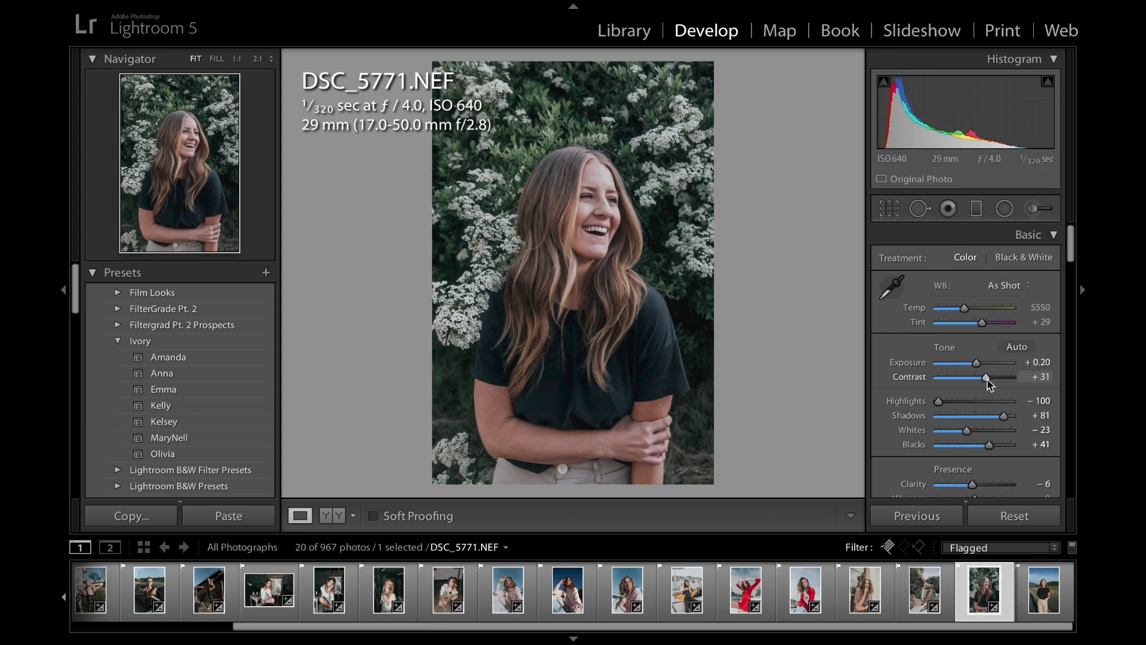
{"action": "scroll", "coordinate": [989, 383], "scroll_direction": "down", "scroll_amount": 6}
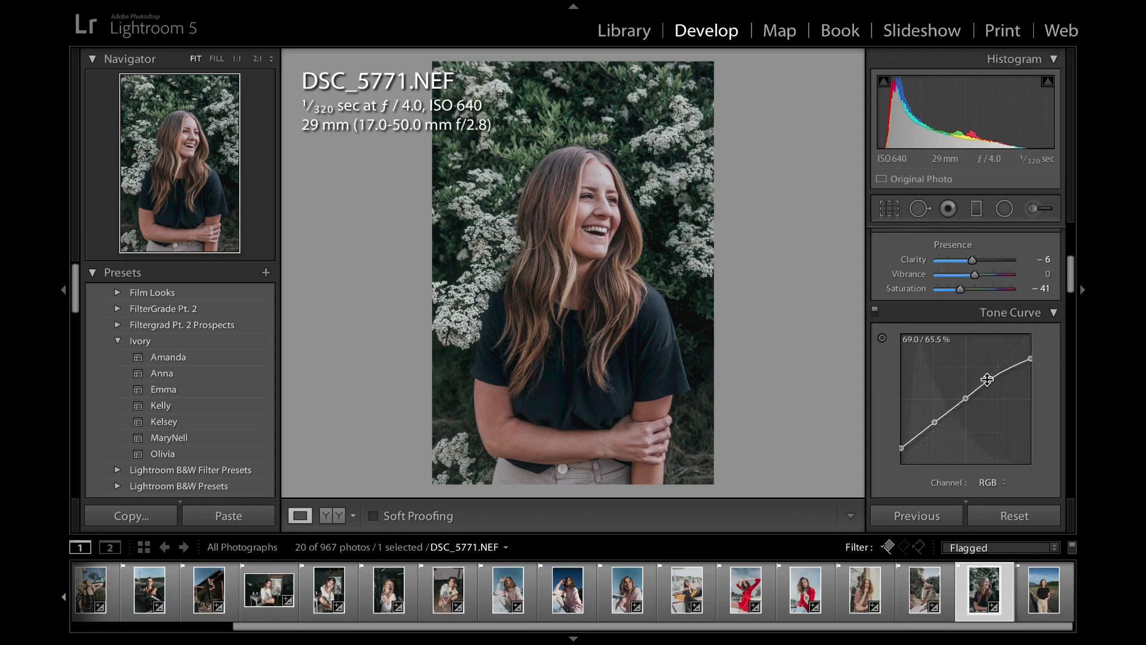
{"action": "key", "text": "backslash"}
{"action": "key", "text": "backslash"}
{"action": "key", "text": "backslash"}
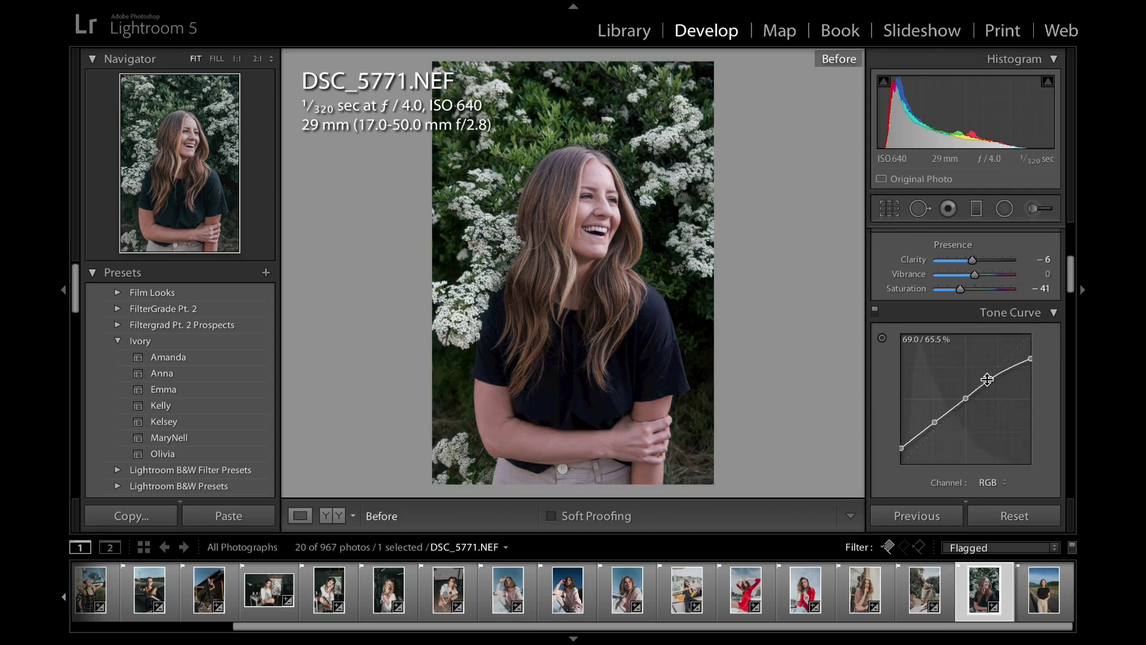
{"action": "key", "text": "backslash"}
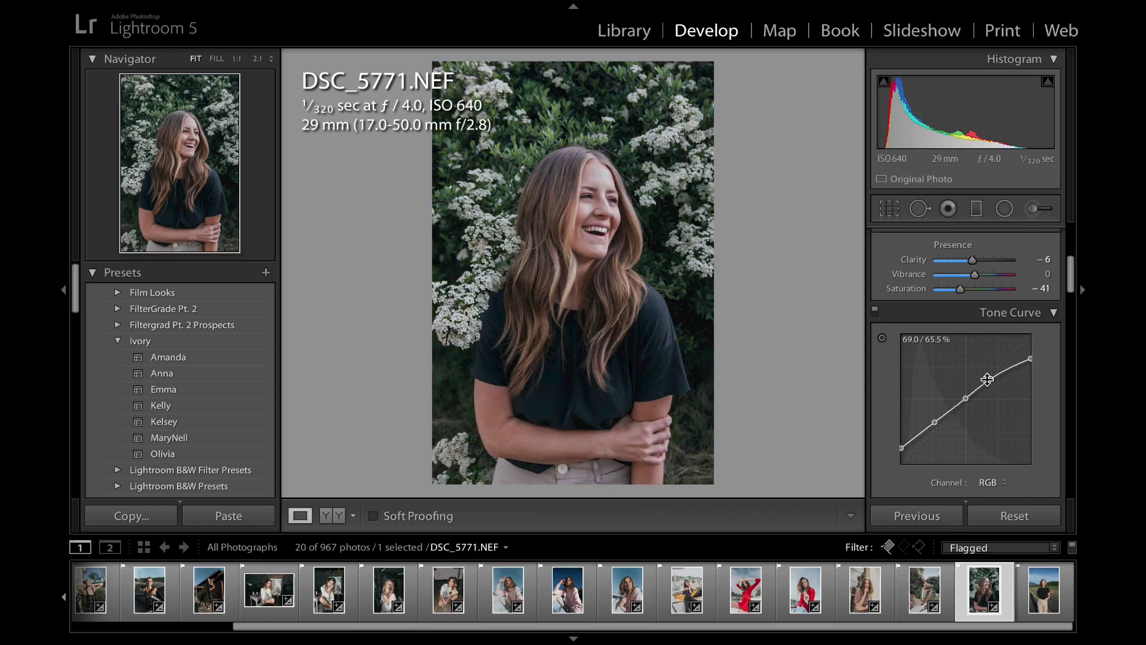
- Switch DSC_5771 to the Ivory Amanda look with Temp warmed to 6182, reset, and move on to DSC_5985
{"action": "left_click", "coordinate": [194, 363]}
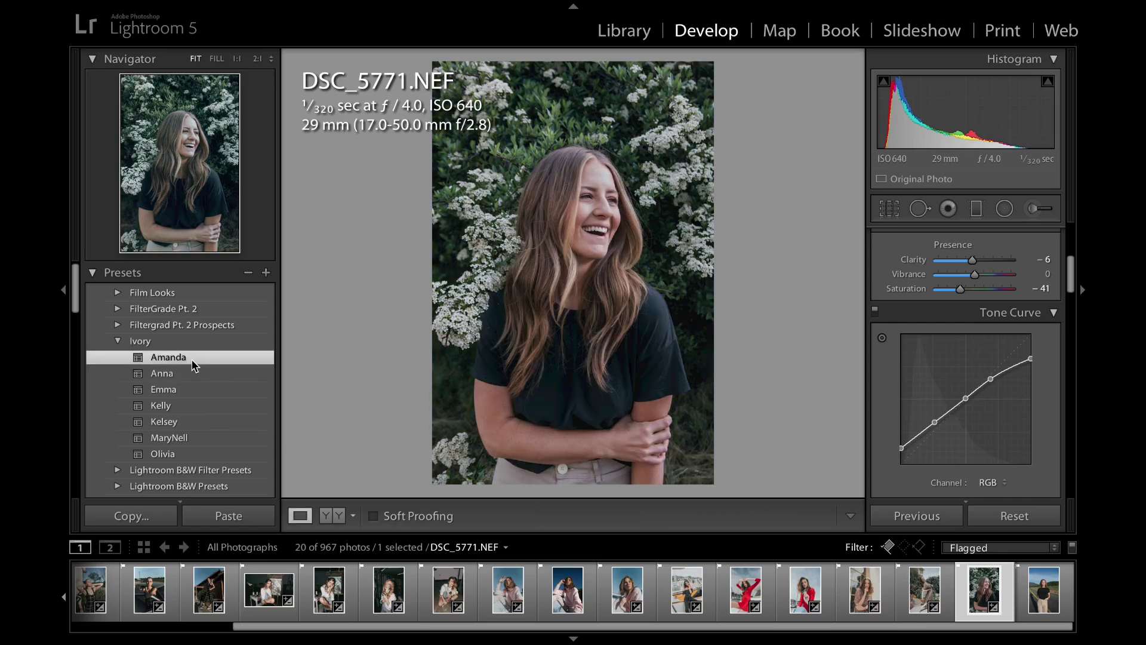
{"action": "scroll", "coordinate": [934, 290], "scroll_direction": "up", "scroll_amount": 4}
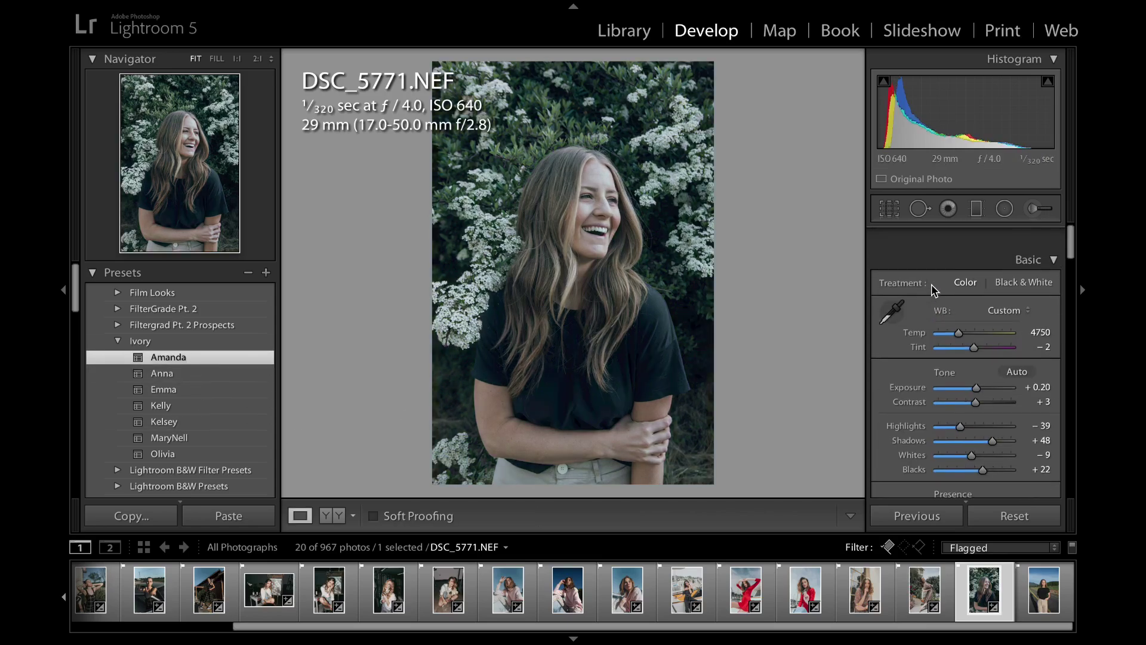
{"action": "left_click_drag", "start_coordinate": [956, 304], "coordinate": [969, 312]}
{"action": "scroll", "coordinate": [969, 313], "scroll_direction": "down", "scroll_amount": 3}
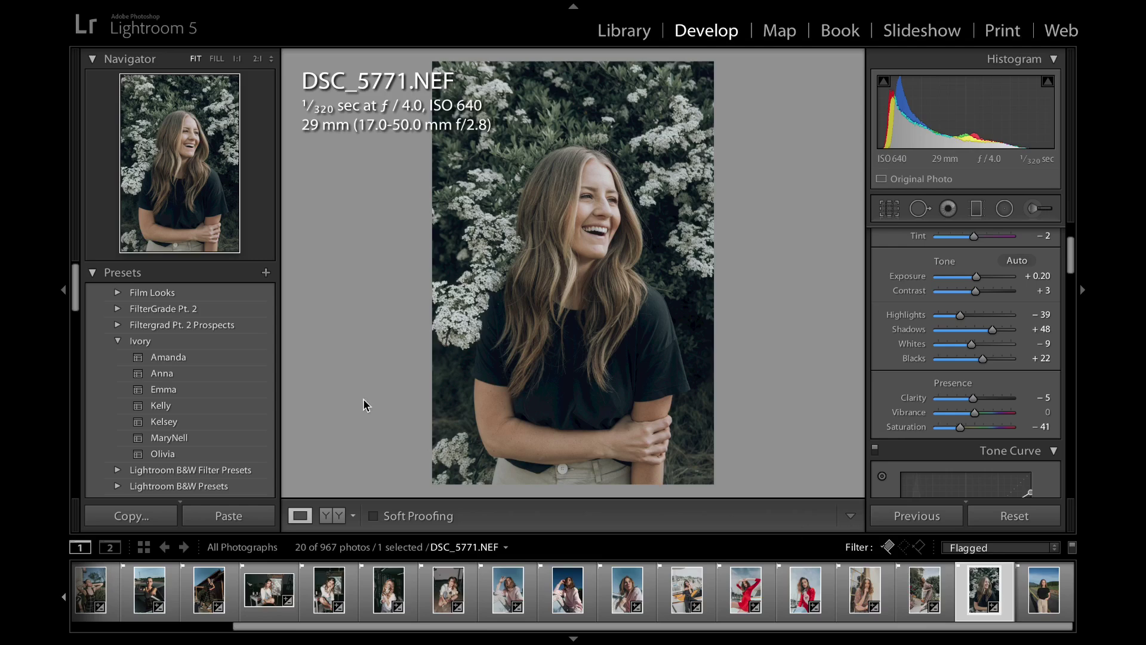
{"action": "left_click", "coordinate": [1019, 517]}
{"action": "left_click", "coordinate": [1045, 605]}
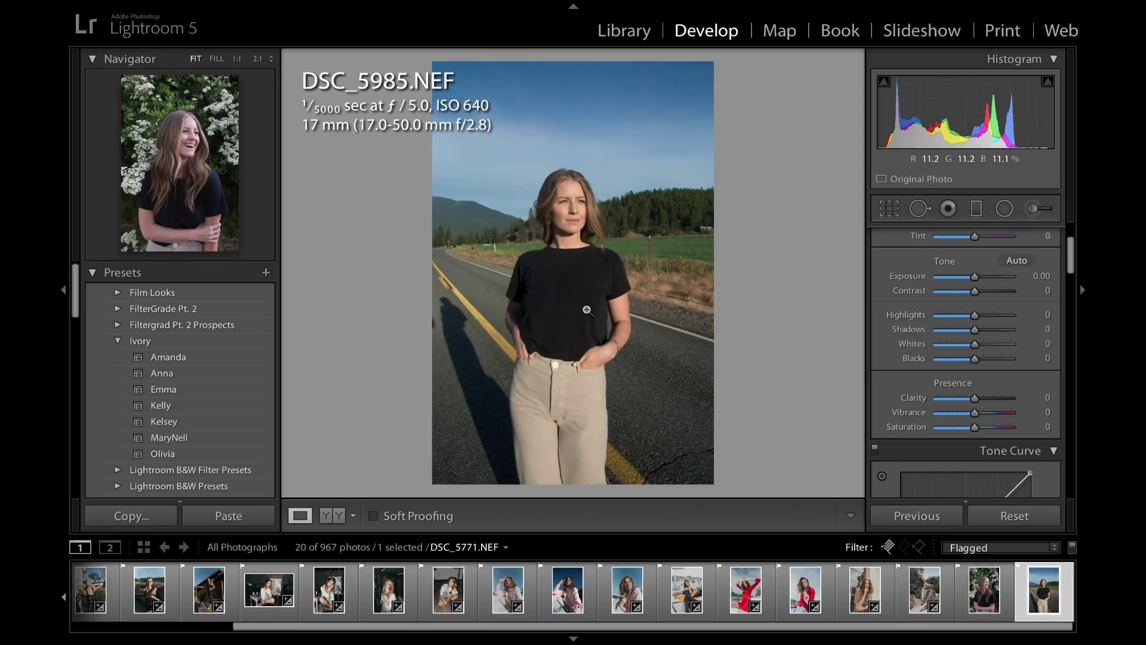
- Give DSC_5985 the Ivory Anna look and check its detail at 1:1 up to the treeline and sky
{"action": "left_click", "coordinate": [208, 379]}
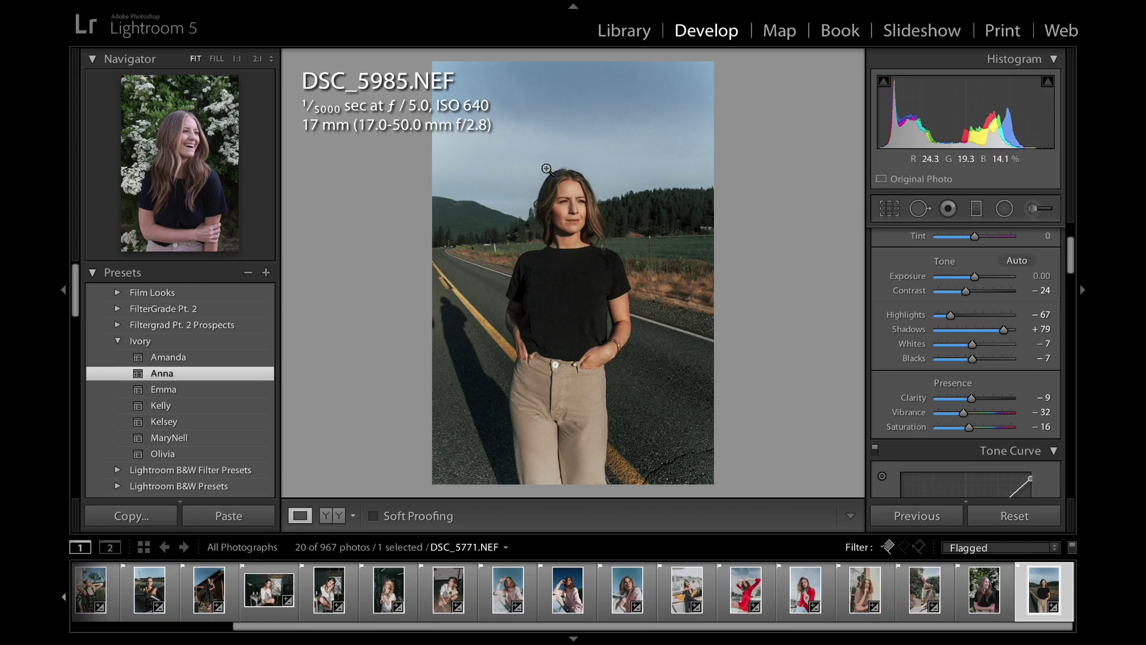
{"action": "left_click", "coordinate": [665, 242]}
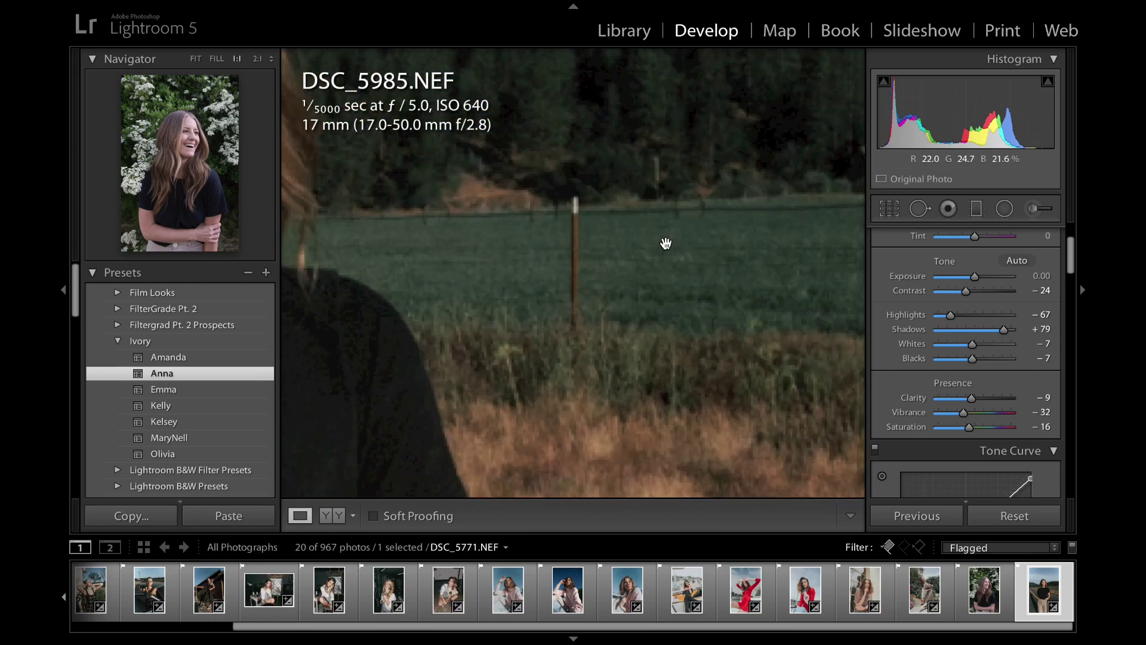
{"action": "left_click_drag", "start_coordinate": [688, 135], "coordinate": [691, 344]}
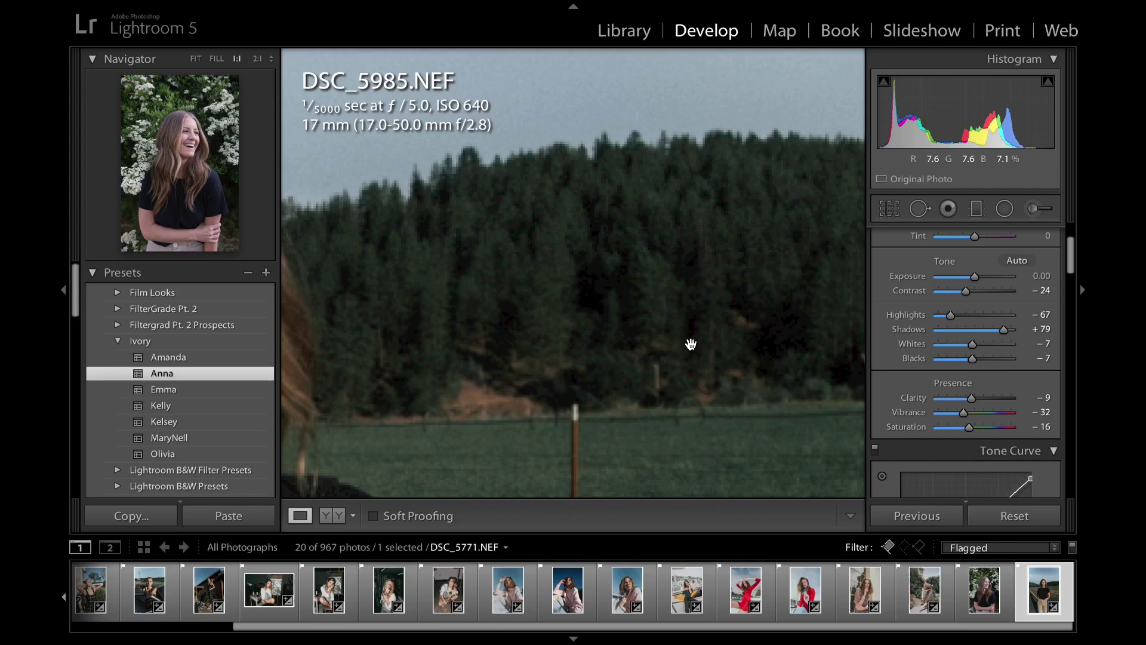
{"action": "left_click", "coordinate": [622, 336]}
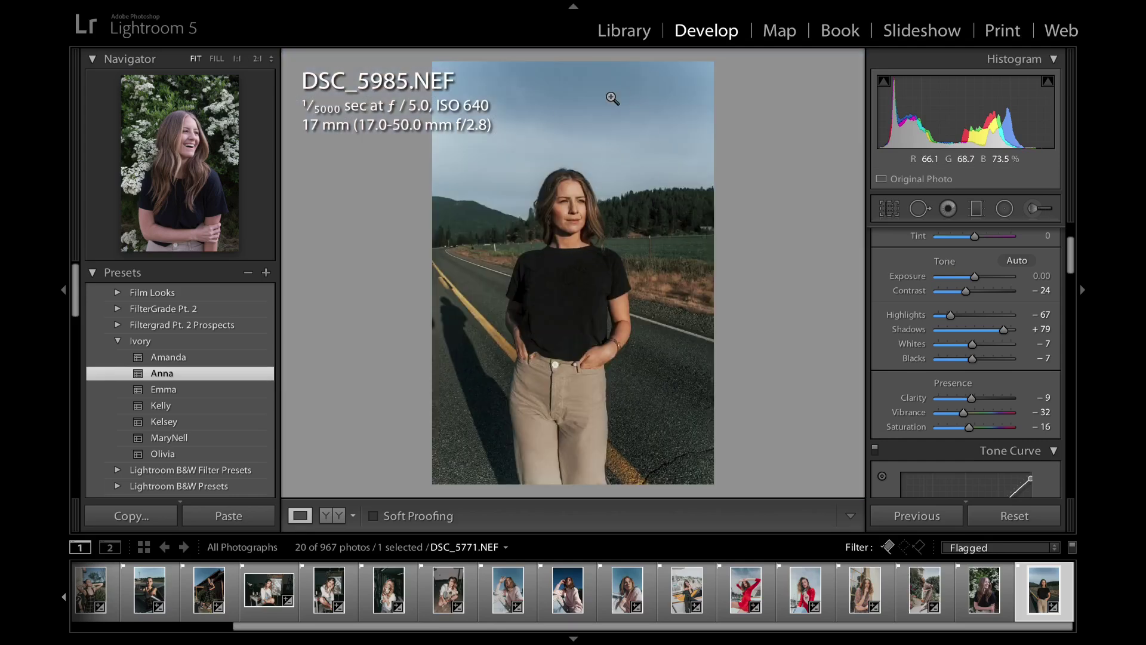
{"action": "scroll", "coordinate": [690, 593], "scroll_direction": "up", "scroll_amount": 3}
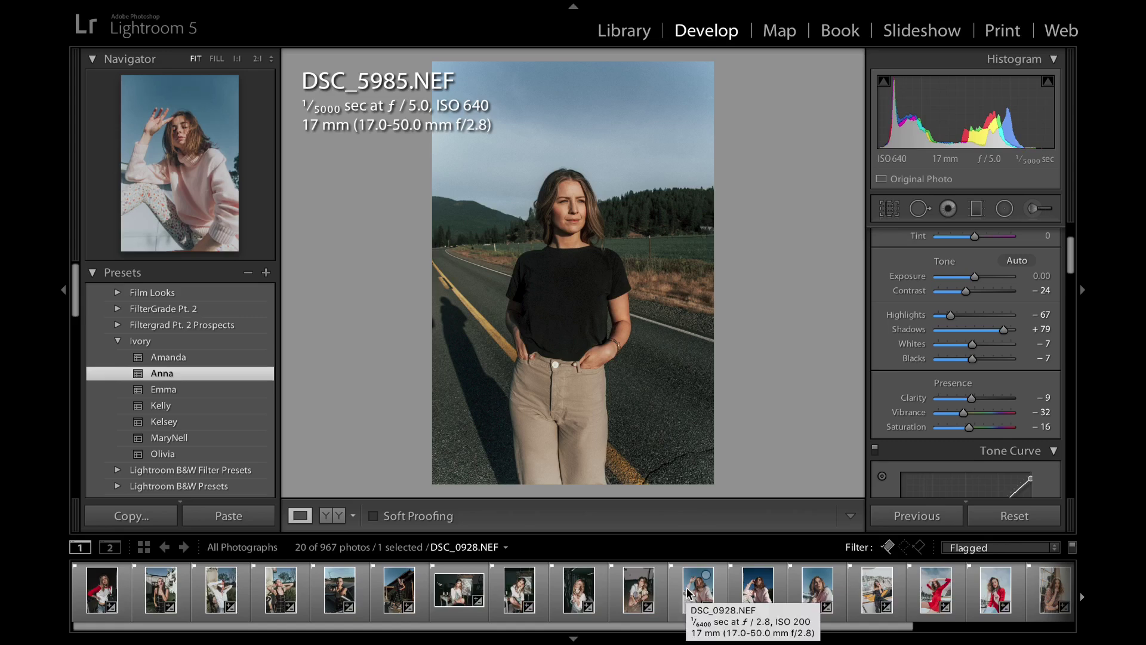
- Browse the graded portraits DSC_0928, DSC_8841 and DSC_6668 in the filmstrip, ending on DSC_6164
{"action": "left_click", "coordinate": [687, 587]}
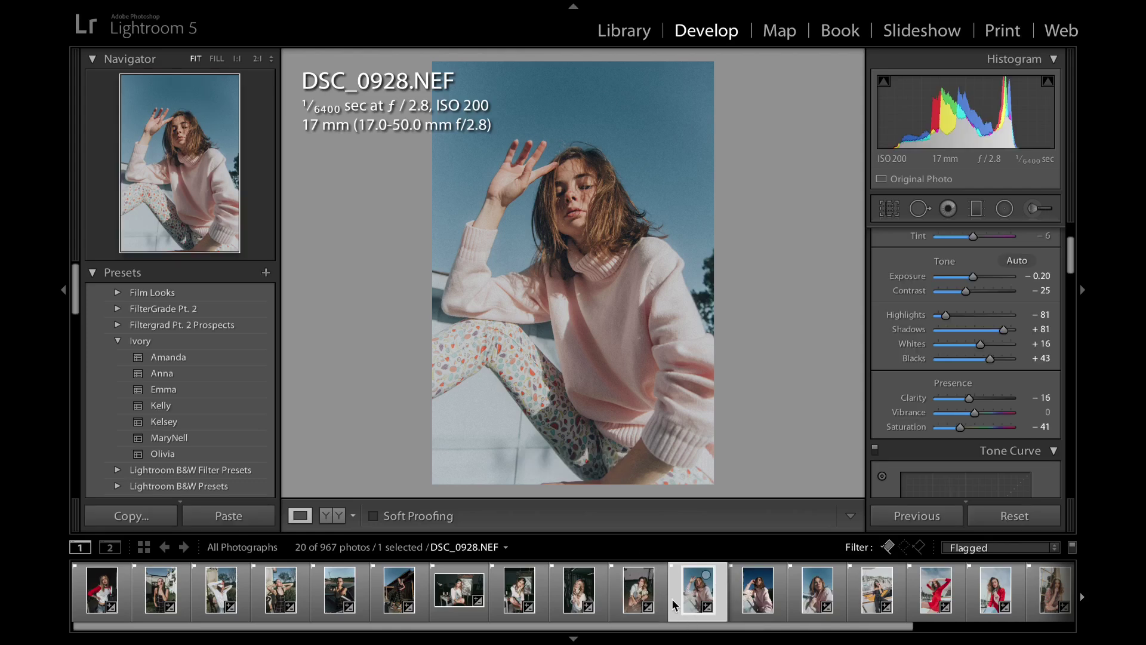
{"action": "left_click", "coordinate": [649, 593]}
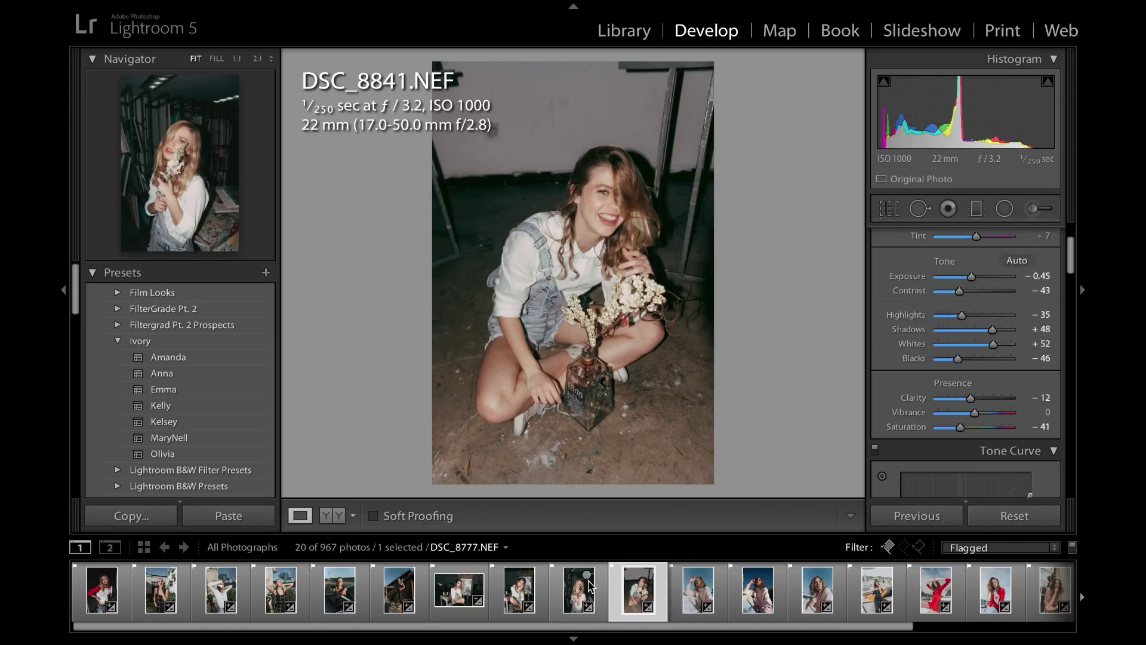
{"action": "left_click", "coordinate": [281, 590]}
{"action": "scroll", "coordinate": [606, 606], "scroll_direction": "down", "scroll_amount": 3}
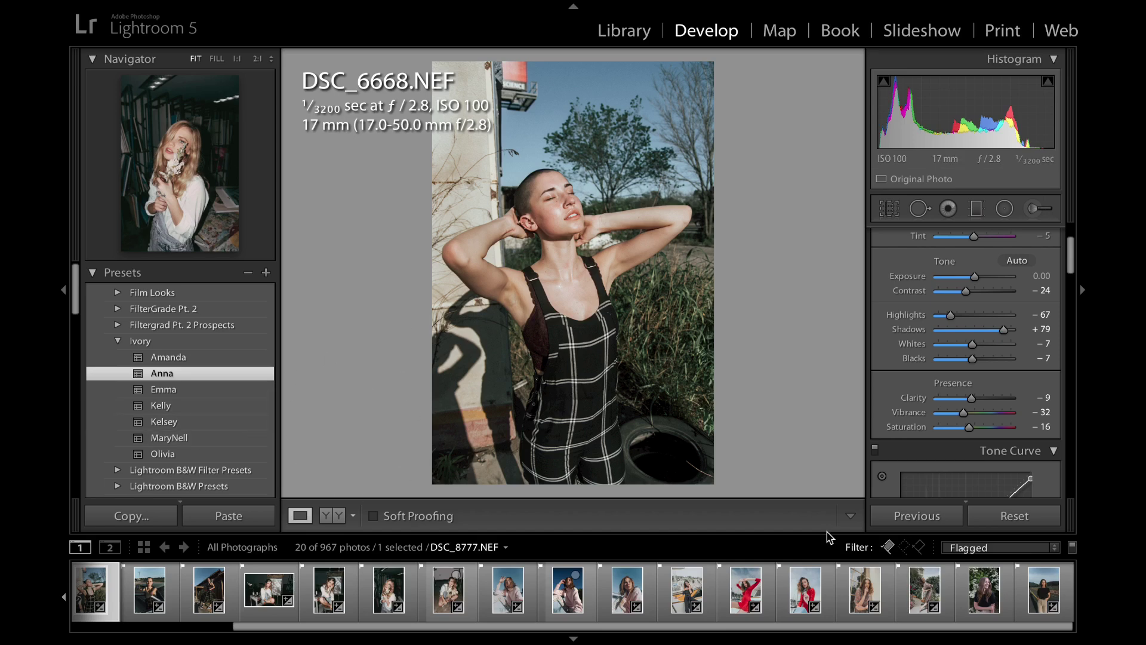
{"action": "scroll", "coordinate": [903, 593], "scroll_direction": "up", "scroll_amount": 3}
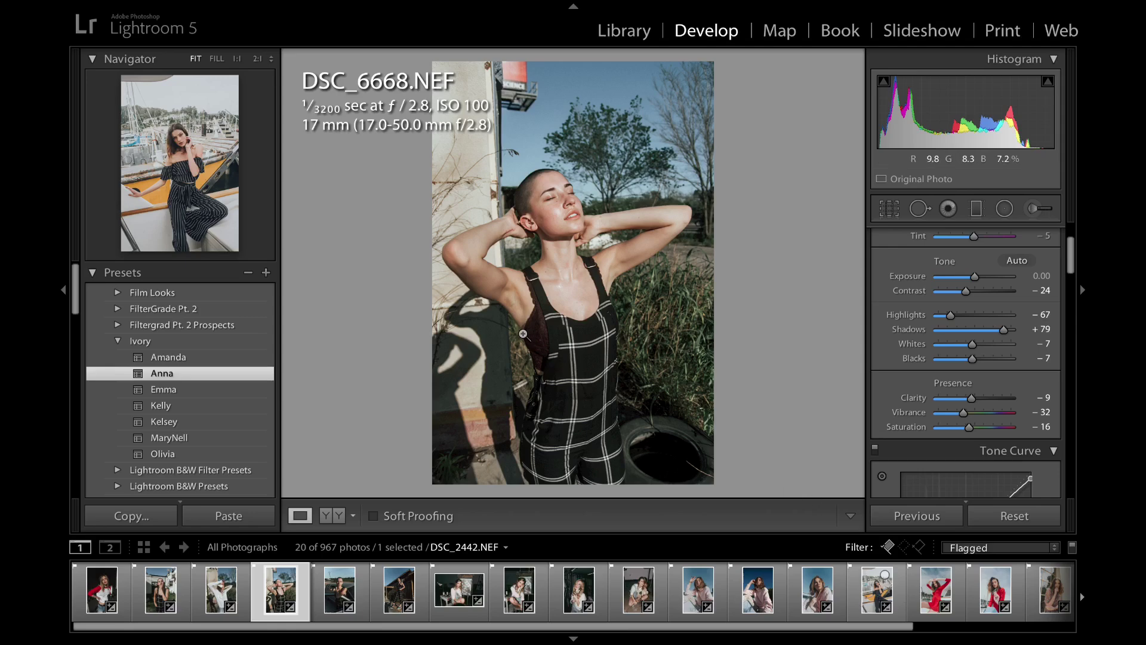
{"action": "left_click", "coordinate": [166, 589]}
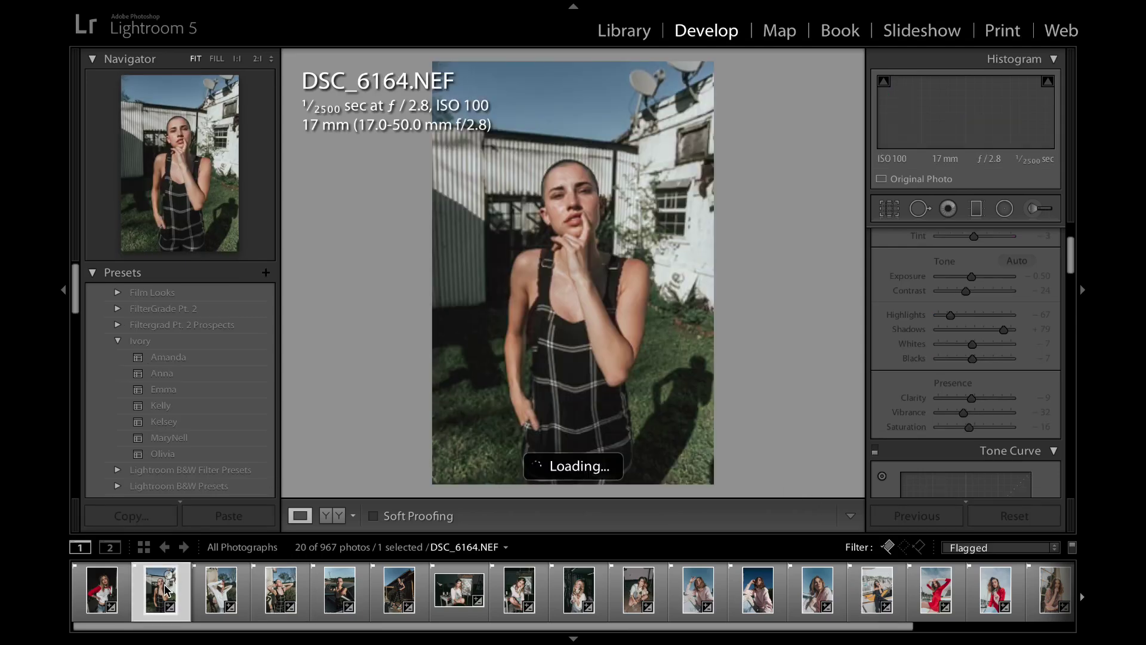